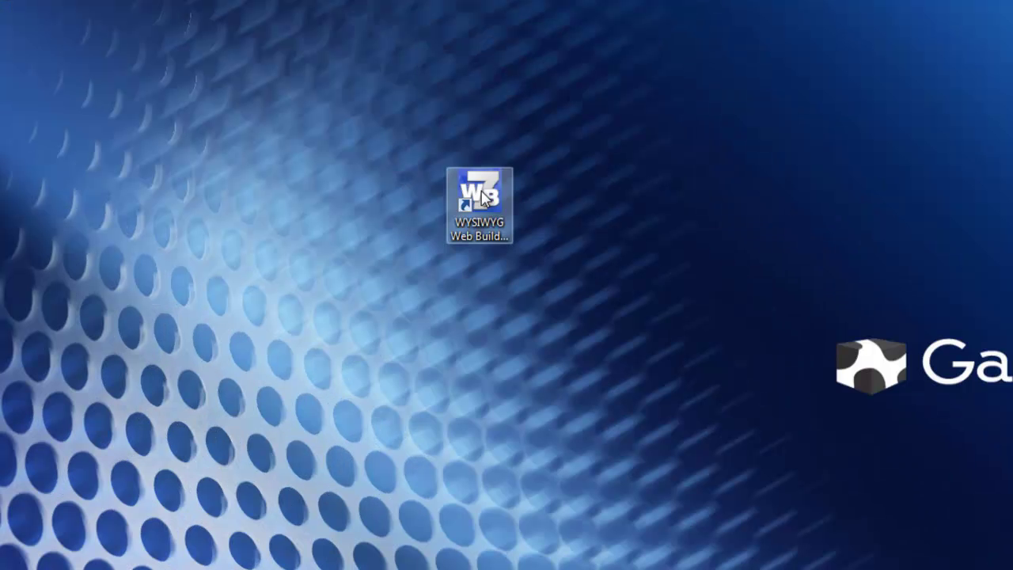
Step: Launch WYSIWYG Web Builder and set the page's background color to sea green (3CB371)
double_click(456, 131)
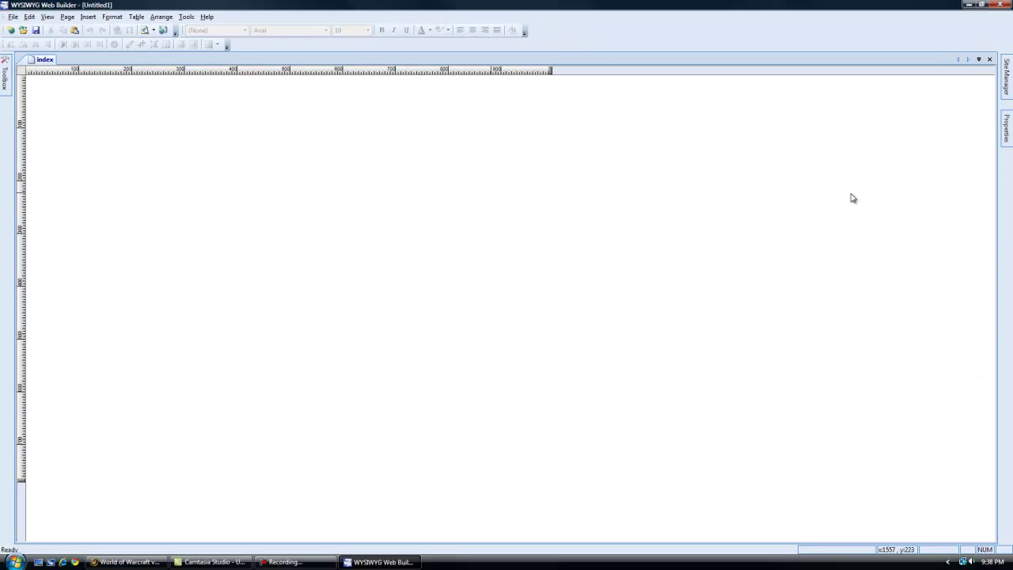
mouse_move(1006, 75)
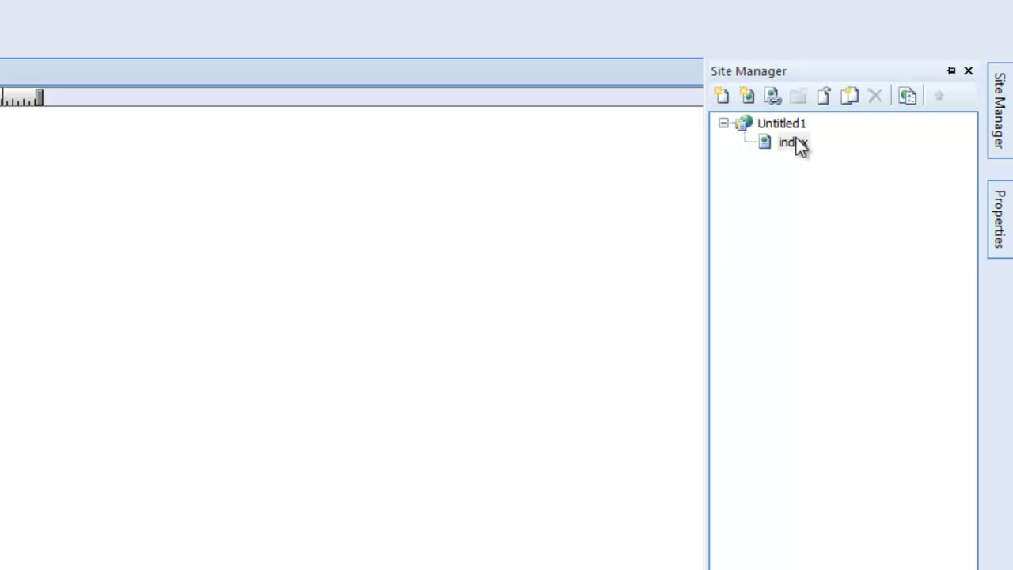
left_click(1000, 220)
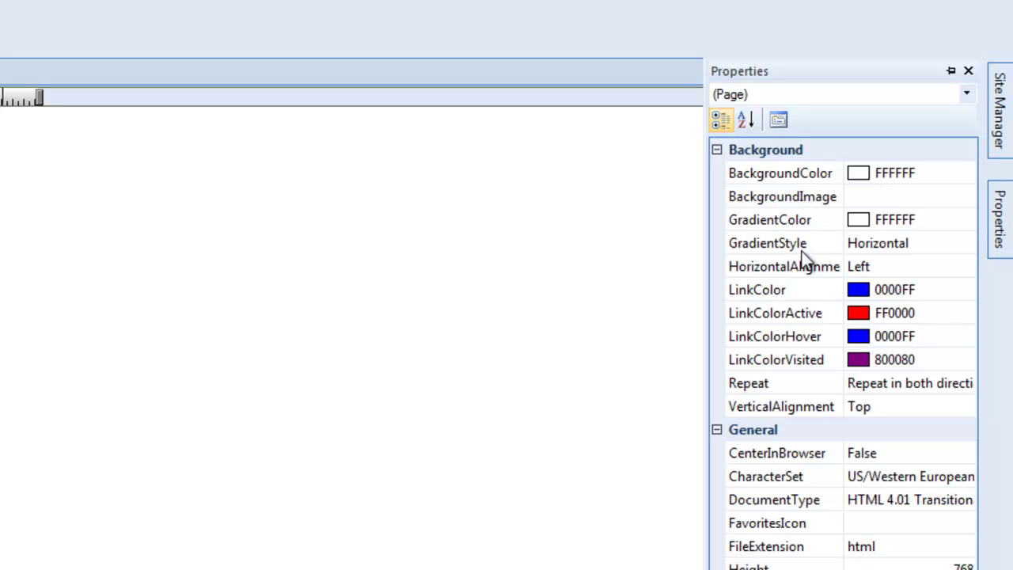
left_click(943, 176)
left_click(966, 172)
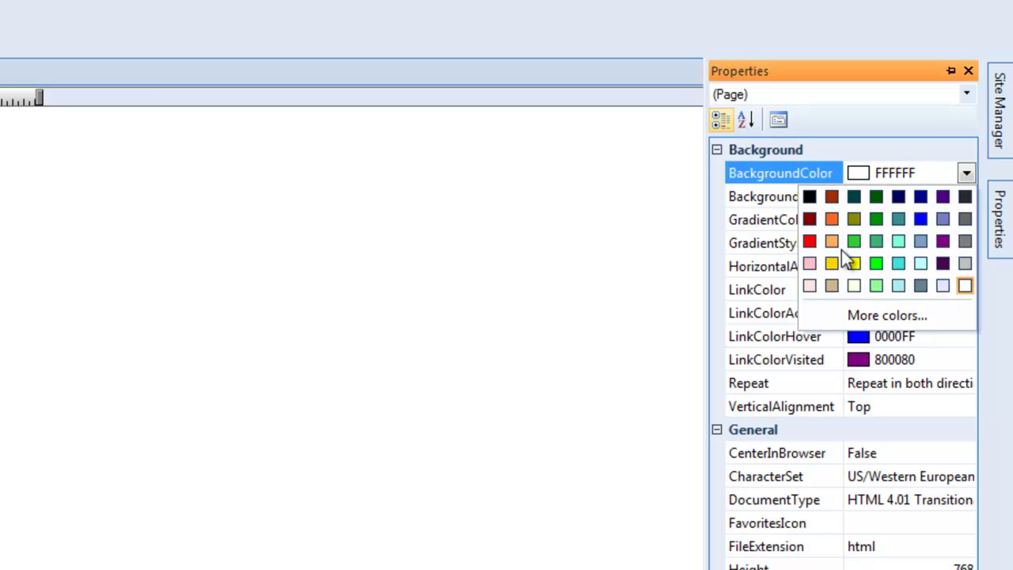
left_click(875, 242)
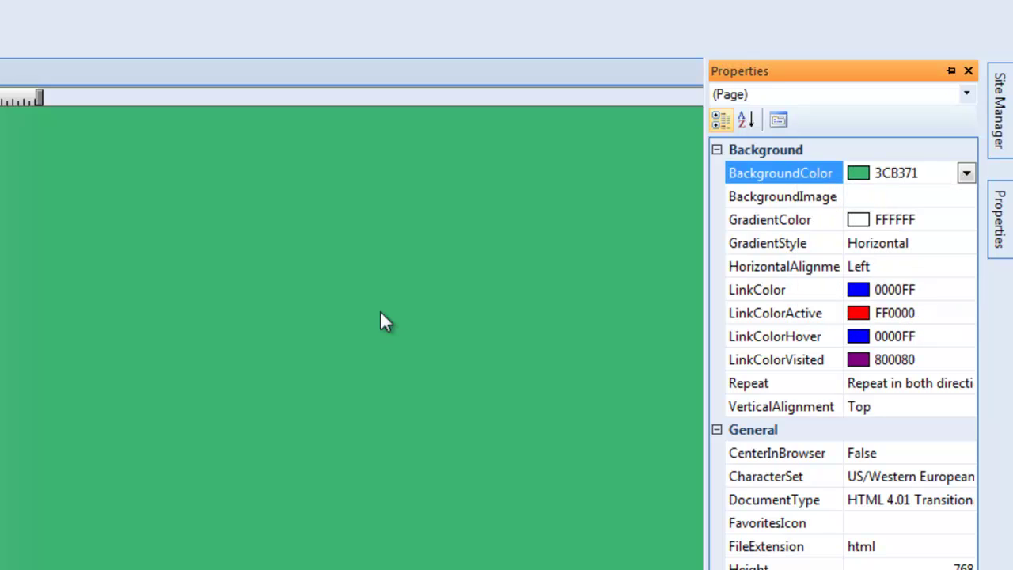
Step: Set the index page's gradient color to blue
left_click(894, 220)
left_click(965, 220)
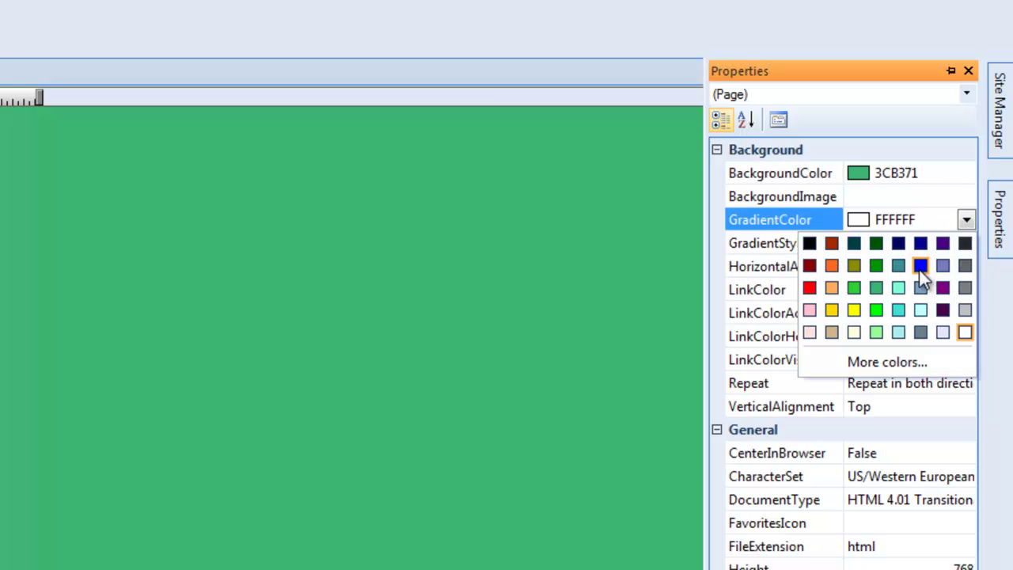
left_click(918, 268)
left_click(188, 305)
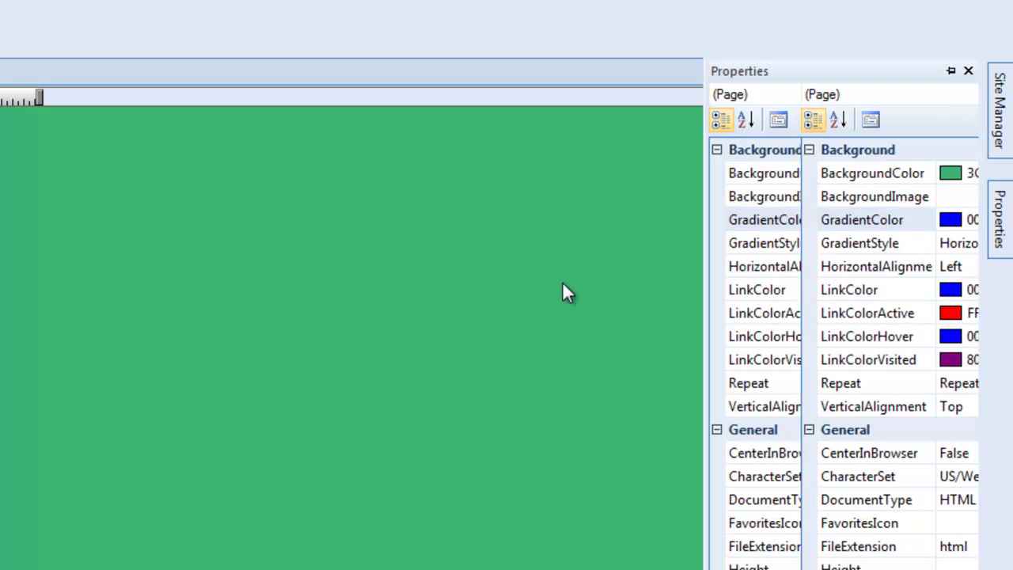
mouse_move(999, 126)
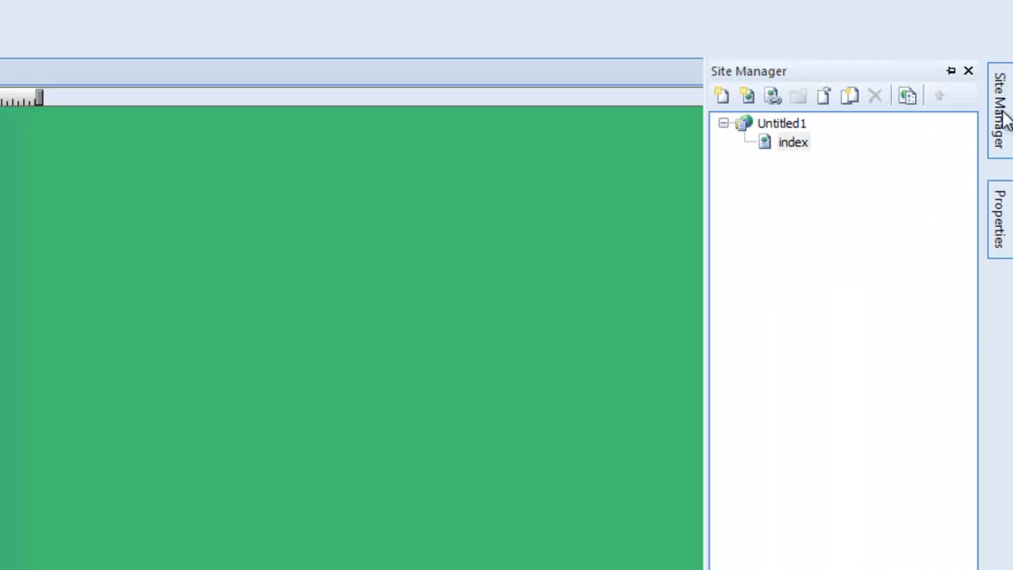
left_click(785, 150)
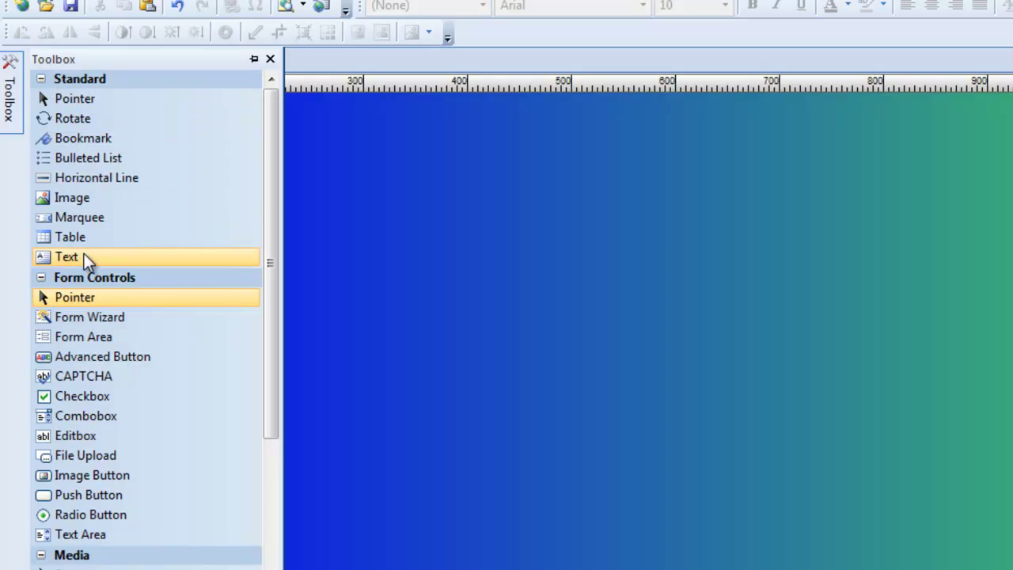
Step: Insert a text object about 295 px wide in the upper part of the page reading "hi"
left_click(70, 261)
left_click_drag(312, 196, 618, 259)
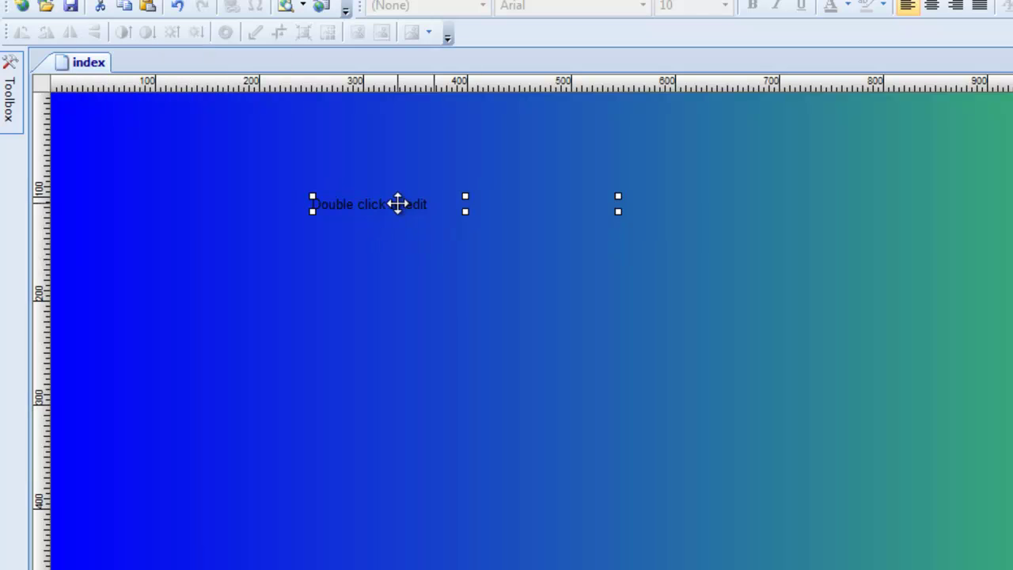
double_click(398, 203)
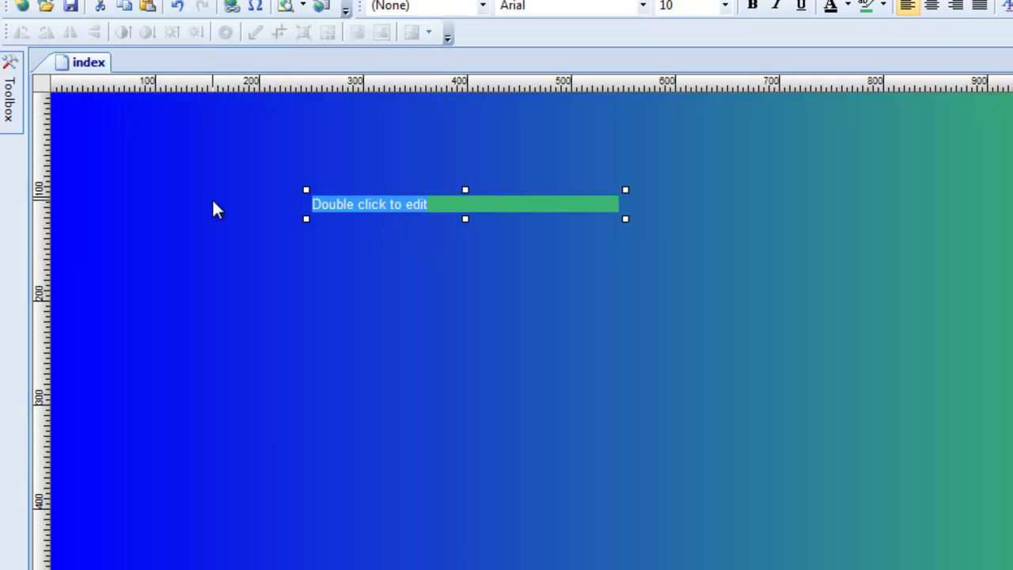
type("hi")
left_click(213, 326)
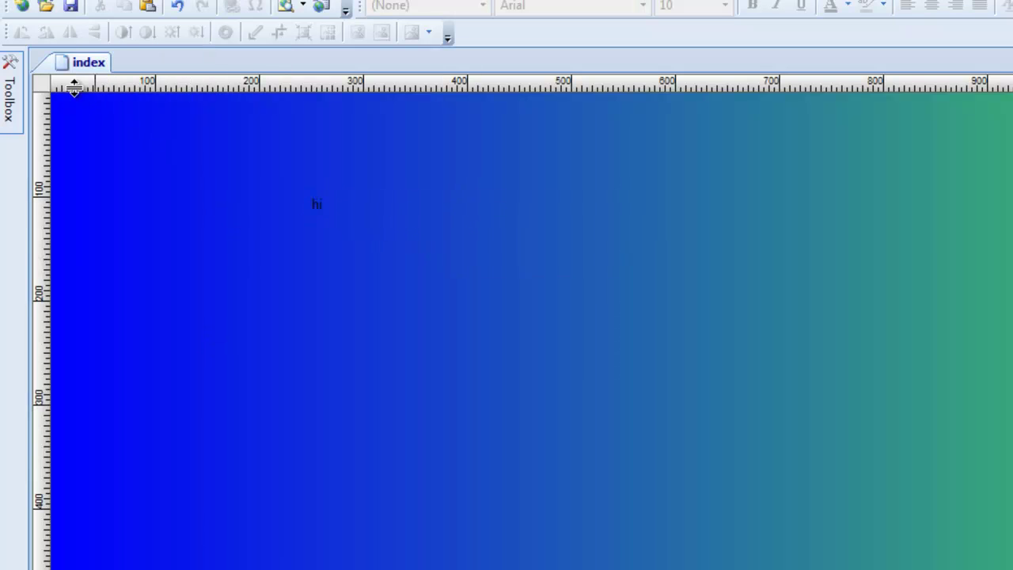
Step: Insert the car2 picture from the classic cars folder and move it up and closer to the "hi" text
mouse_move(16, 87)
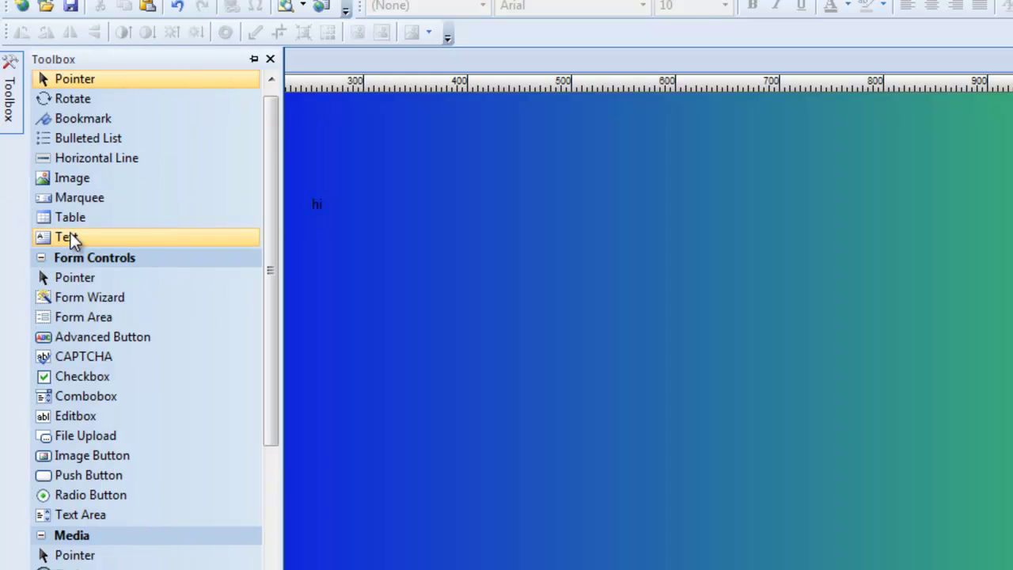
left_click(94, 182)
left_click_drag(505, 167, 773, 443)
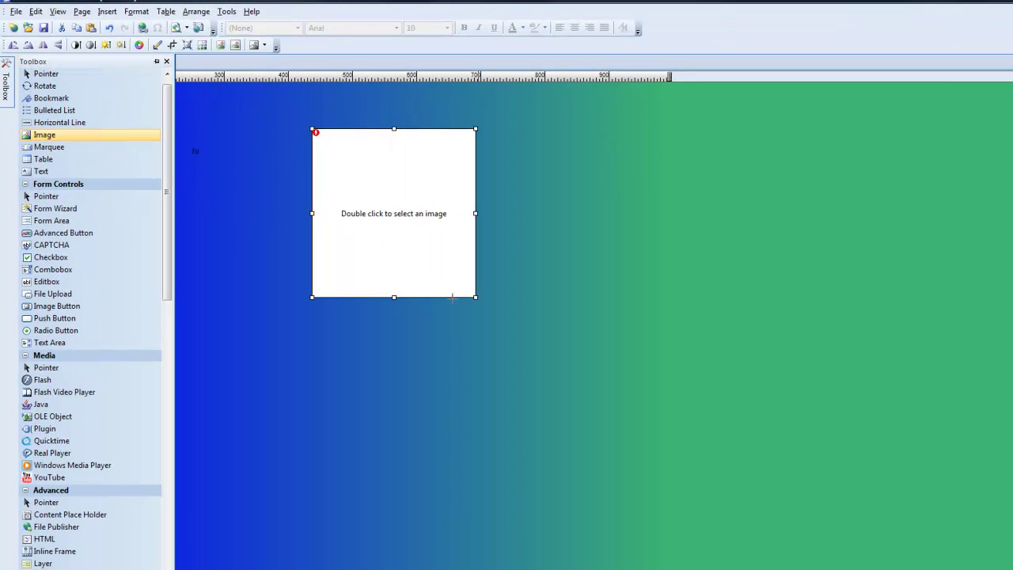
double_click(472, 293)
left_click(661, 353)
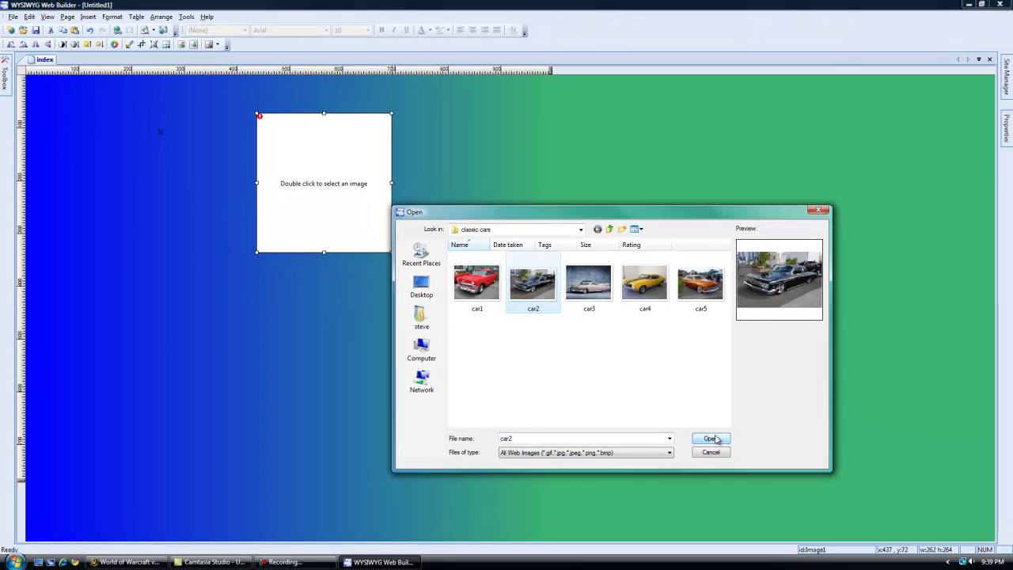
left_click(711, 439)
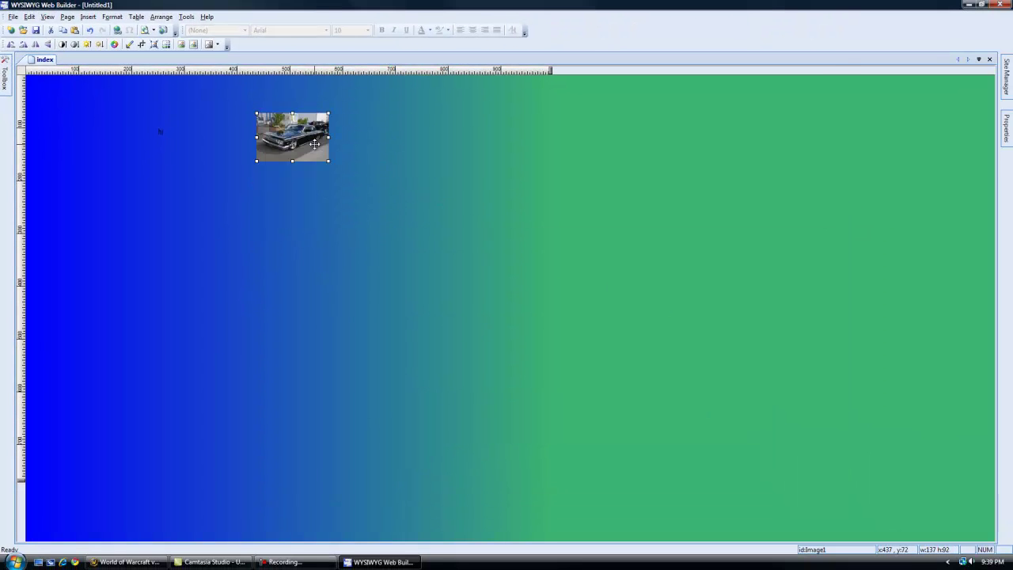
left_click_drag(314, 144, 261, 125)
left_click(224, 193)
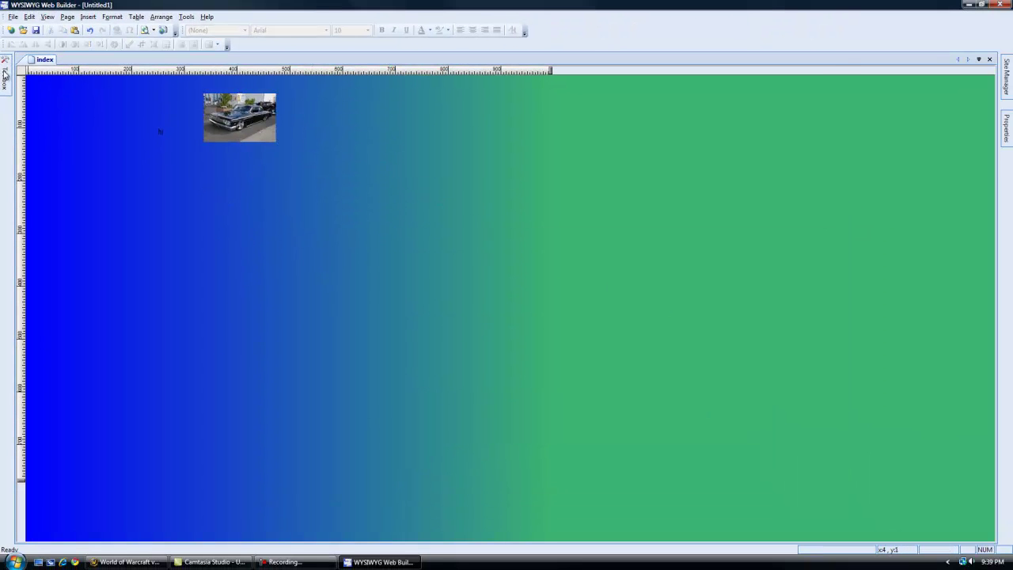
Step: Draw a Form Wizard form area about 424 by 312 px below the car picture
mouse_move(4, 73)
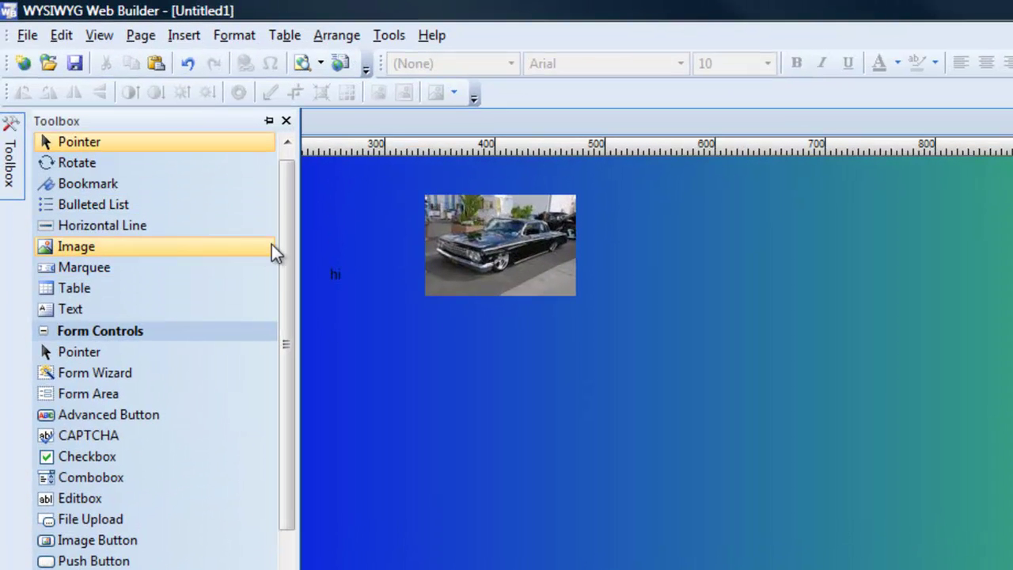
scroll(282, 223, "down", 2)
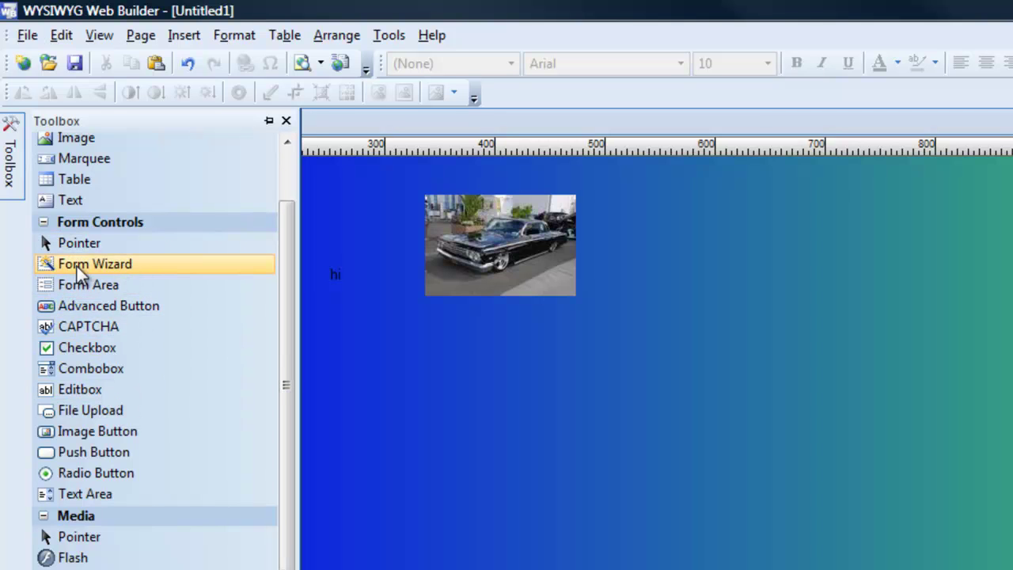
left_click(115, 266)
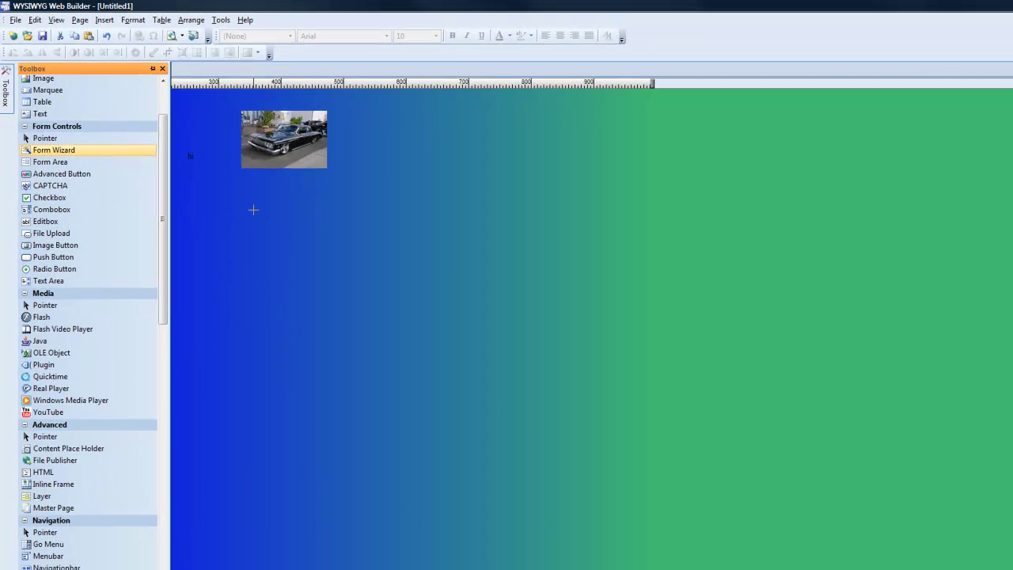
left_click_drag(253, 209, 499, 400)
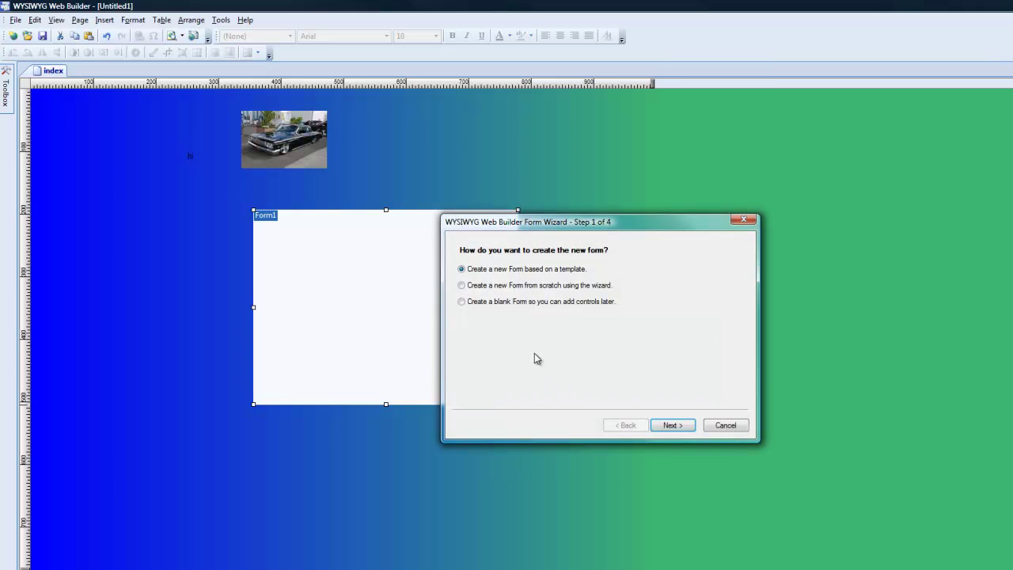
Step: Create the form from the Contact 1 template, keeping the remaining wizard settings as offered
left_click(673, 424)
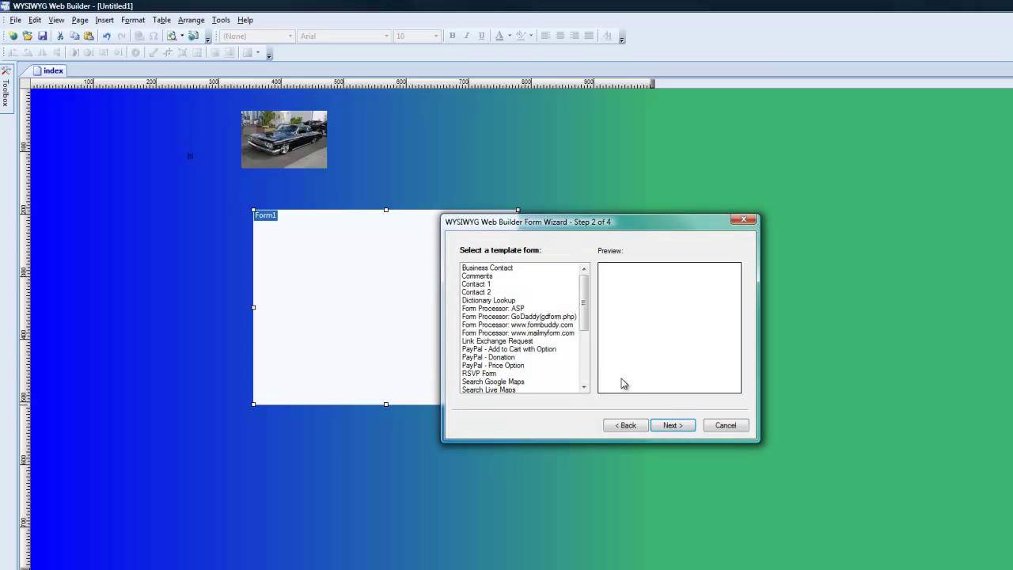
left_click(419, 251)
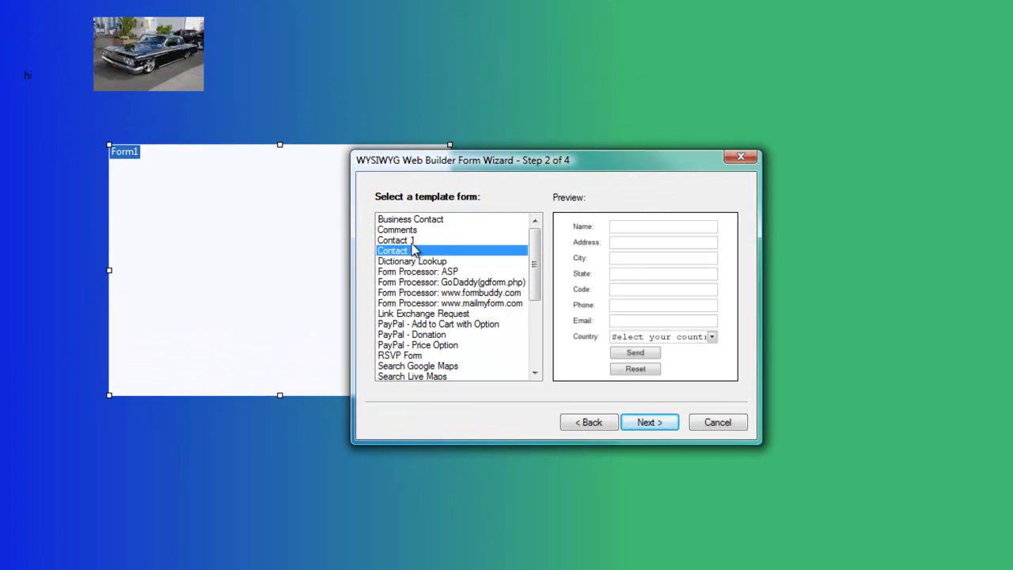
left_click(408, 240)
left_click(656, 422)
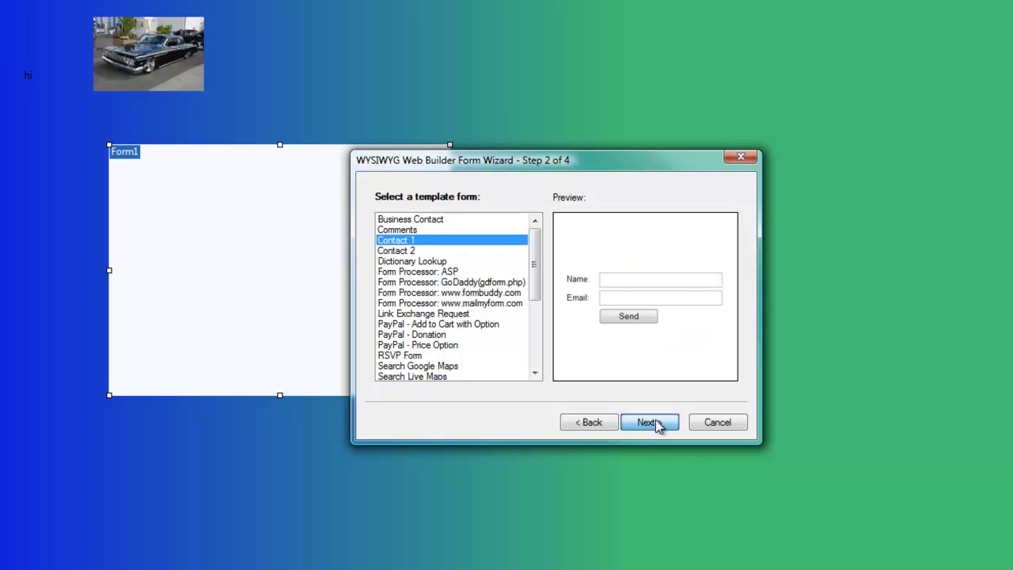
left_click(656, 422)
left_click(656, 422)
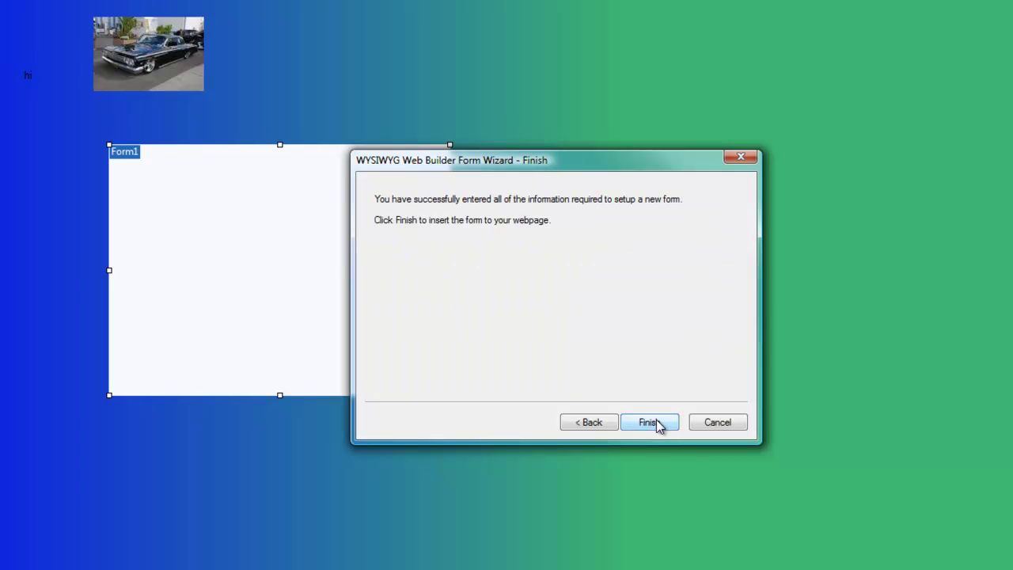
left_click(656, 422)
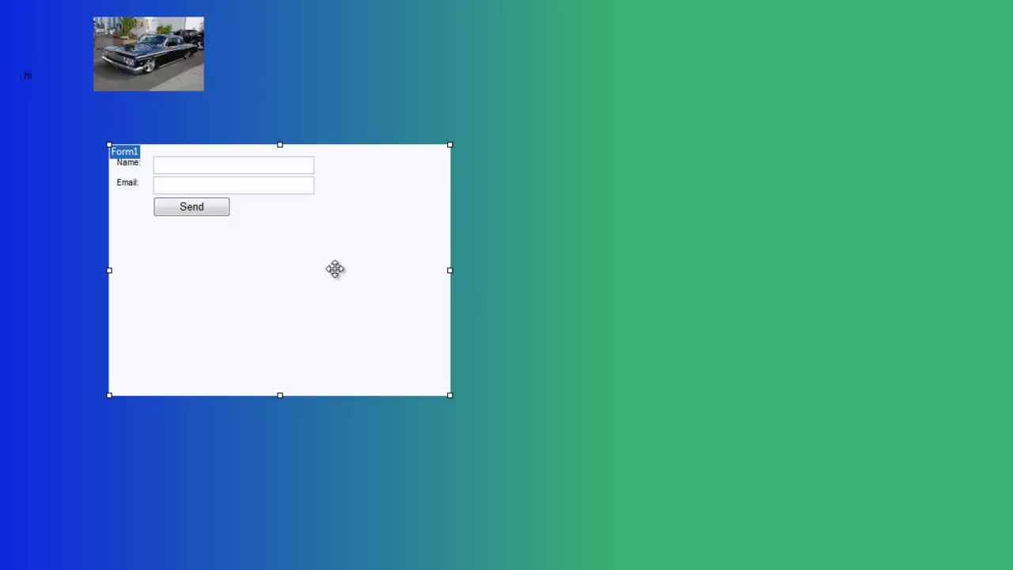
Step: Widen the form's Email input field so it extends close to the form's right edge
left_click(306, 189)
left_click_drag(314, 185, 408, 185)
left_click(439, 372)
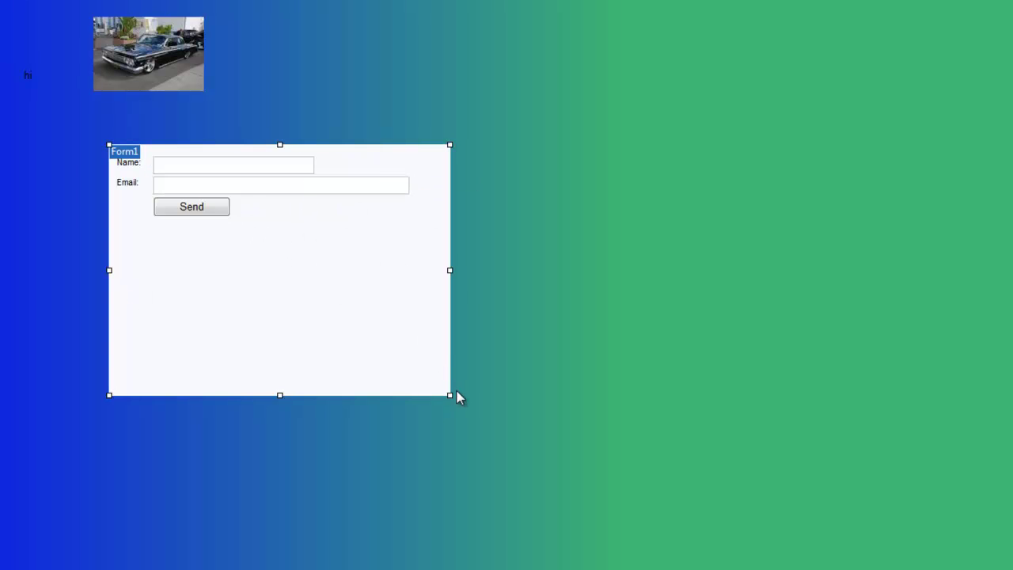
Step: Set the form's background color to blue
double_click(362, 286)
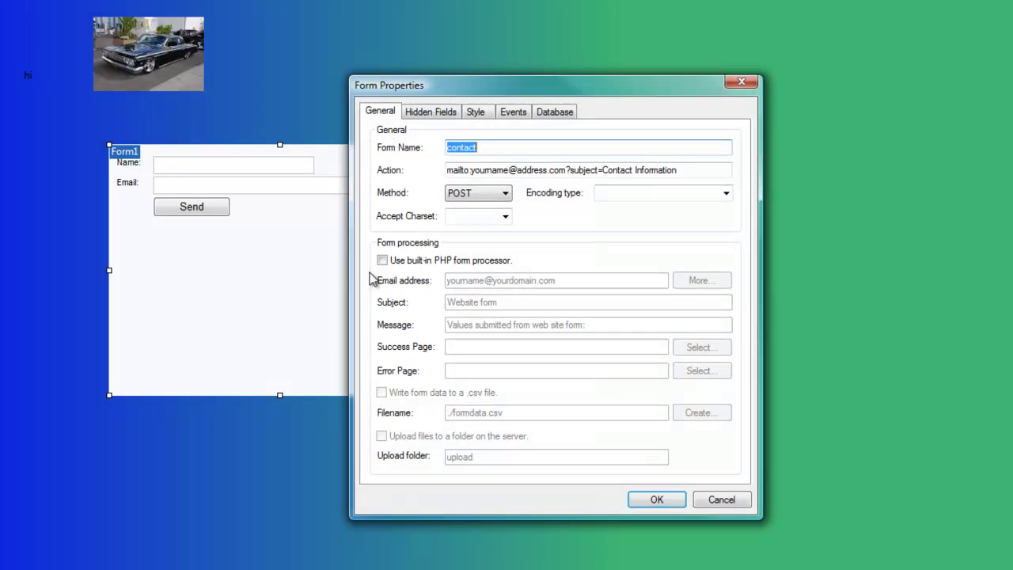
left_click(474, 112)
left_click(543, 201)
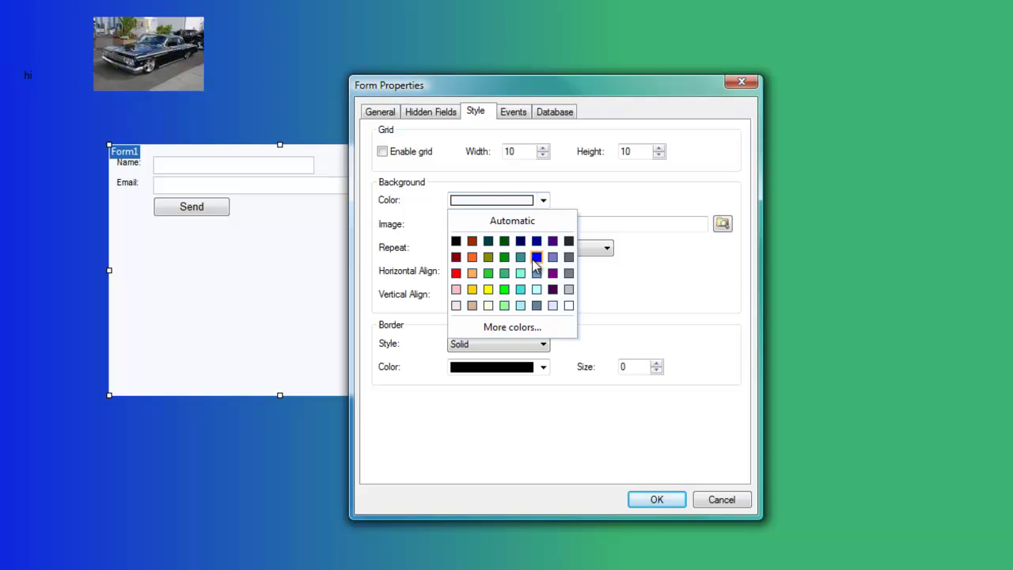
left_click(536, 258)
left_click(653, 500)
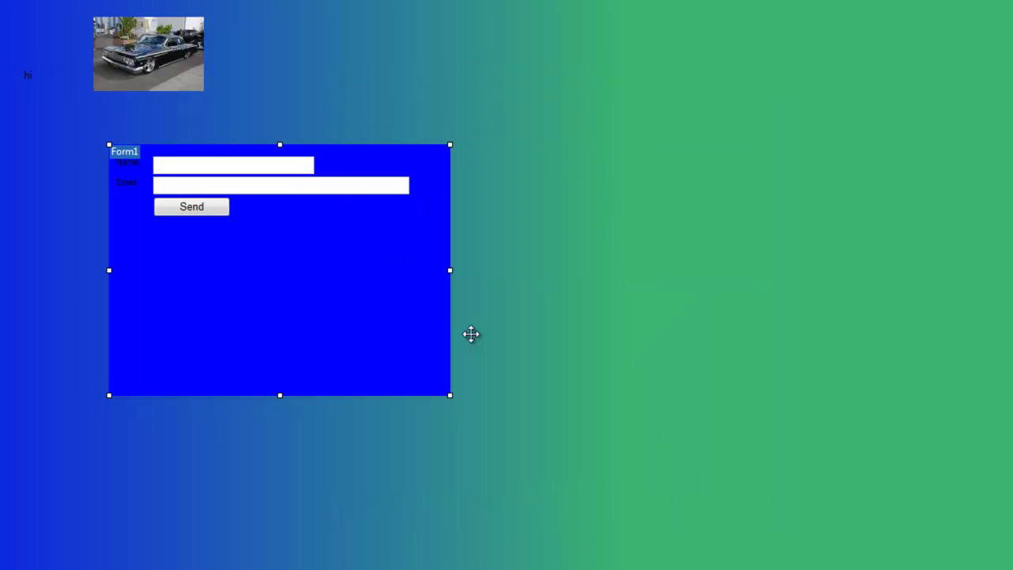
double_click(375, 289)
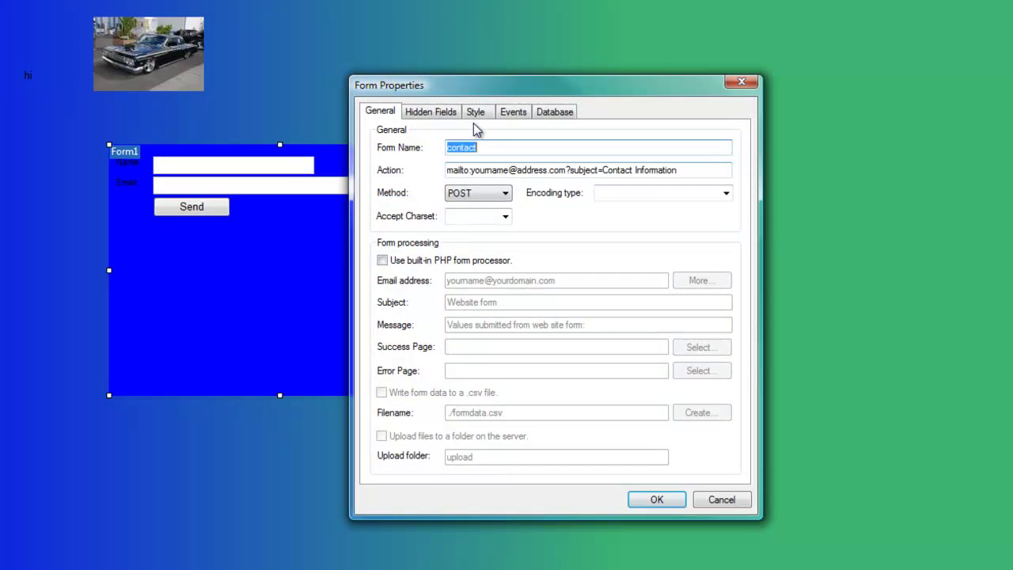
left_click(721, 499)
Step: Set the font size of the form's Email label to 16
left_click(136, 187)
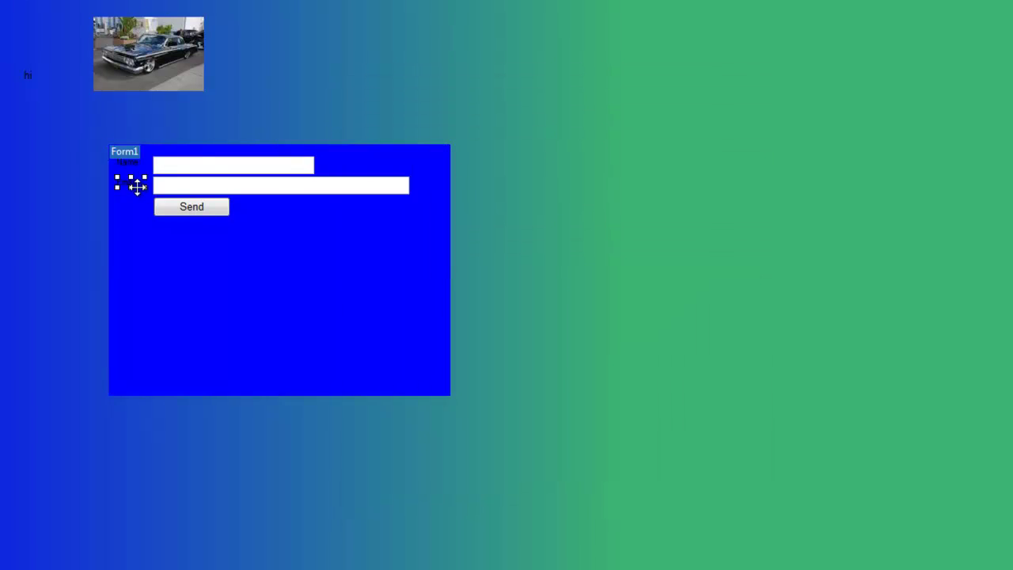
left_click_drag(137, 187, 109, 196)
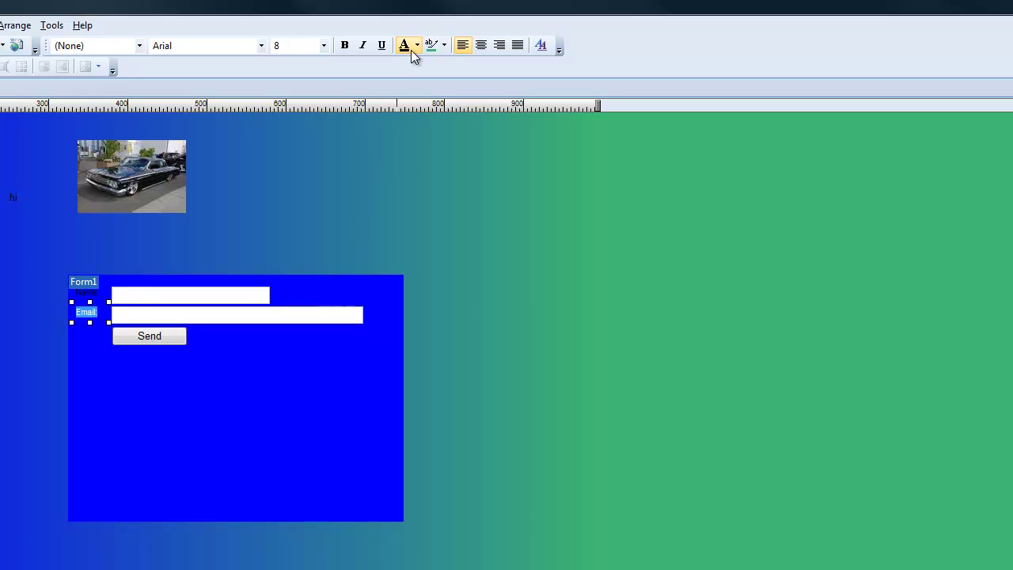
left_click(322, 45)
left_click(275, 199)
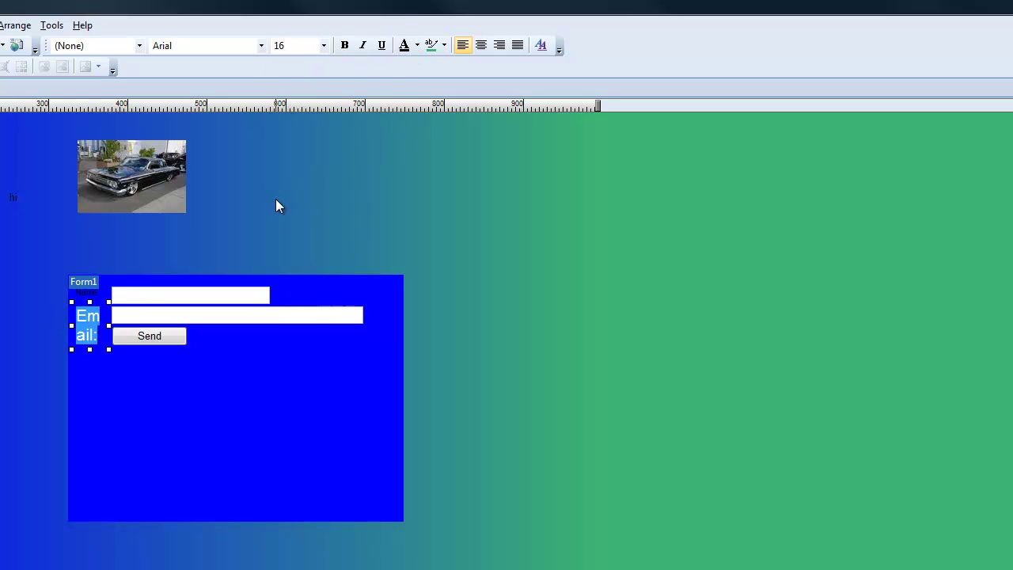
left_click(185, 404)
Step: Widen the Email label to fit on one line and shift both input fields and the Send button right to make room
left_click(100, 324)
left_click_drag(108, 325, 144, 318)
left_click(251, 324)
left_click_drag(227, 315, 257, 293)
left_click(222, 293)
left_click_drag(152, 335, 195, 305)
left_click(200, 334)
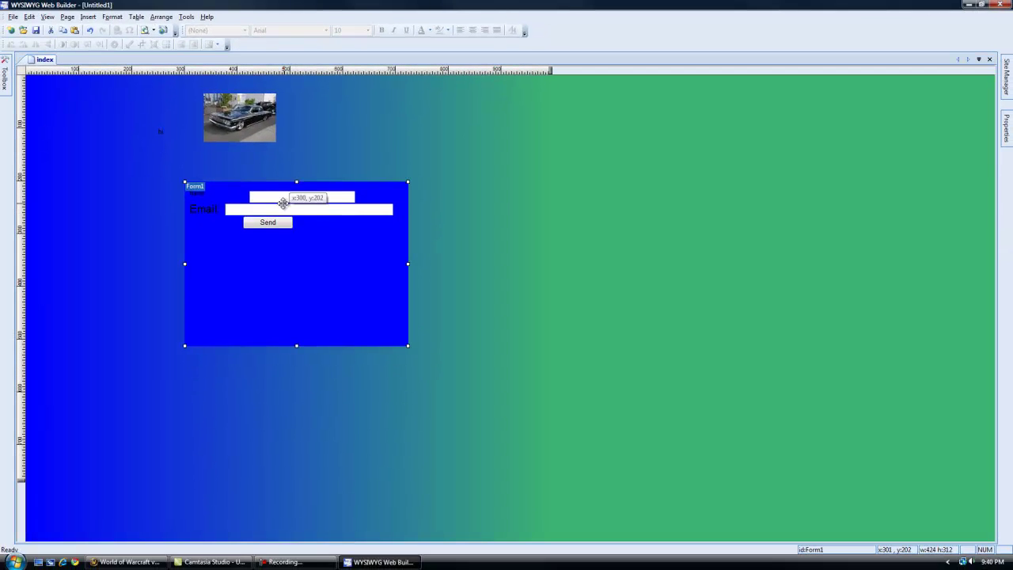
Step: Nudge the contact form slightly to the left and select the "hi" text
left_click_drag(282, 202, 281, 202)
left_click(159, 131)
Step: Draw an HTML object to the right of the contact form, view its properties and close them without entering code
mouse_move(6, 77)
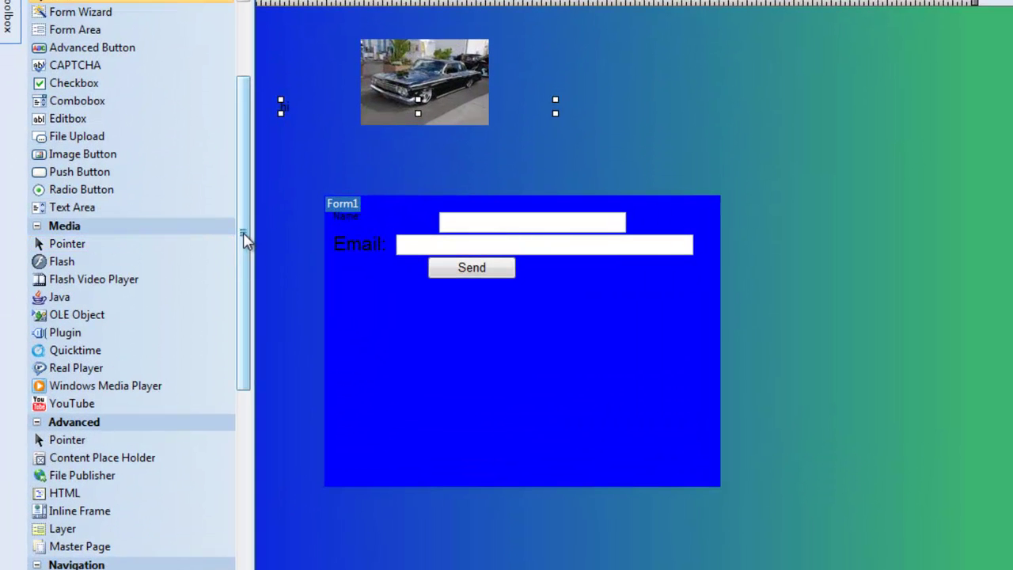
left_click_drag(242, 232, 242, 198)
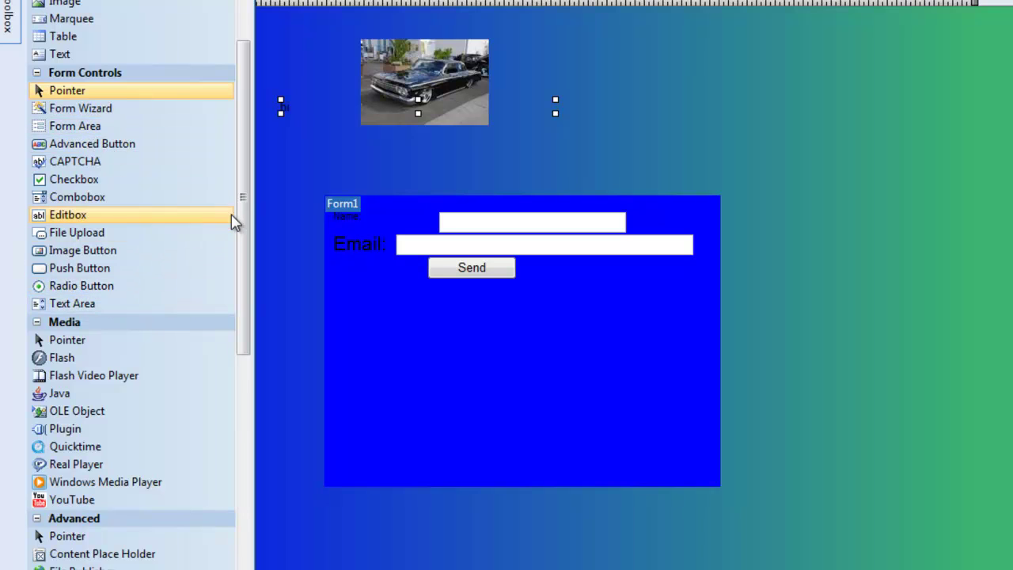
left_click_drag(245, 186, 242, 248)
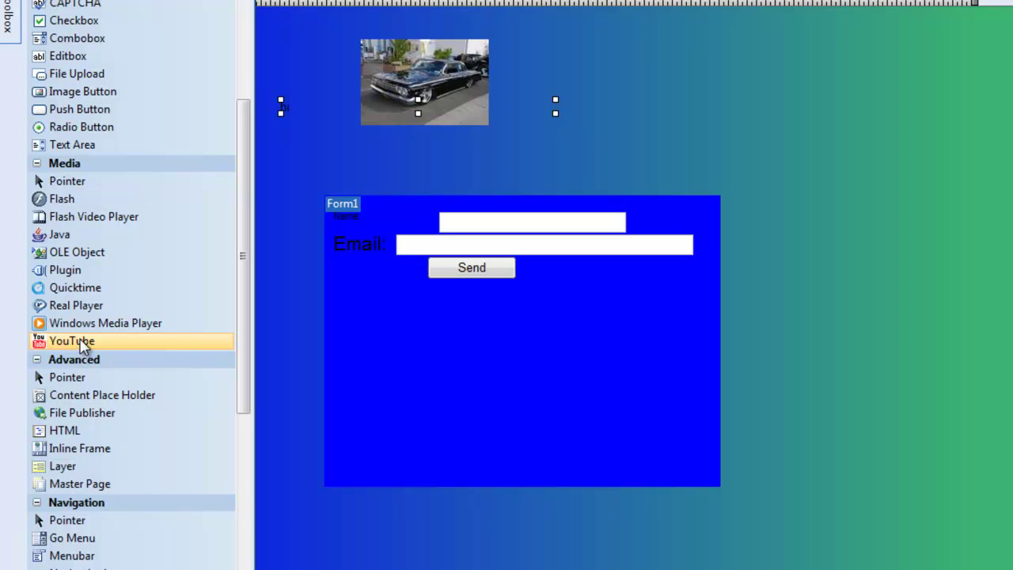
left_click_drag(242, 235, 242, 309)
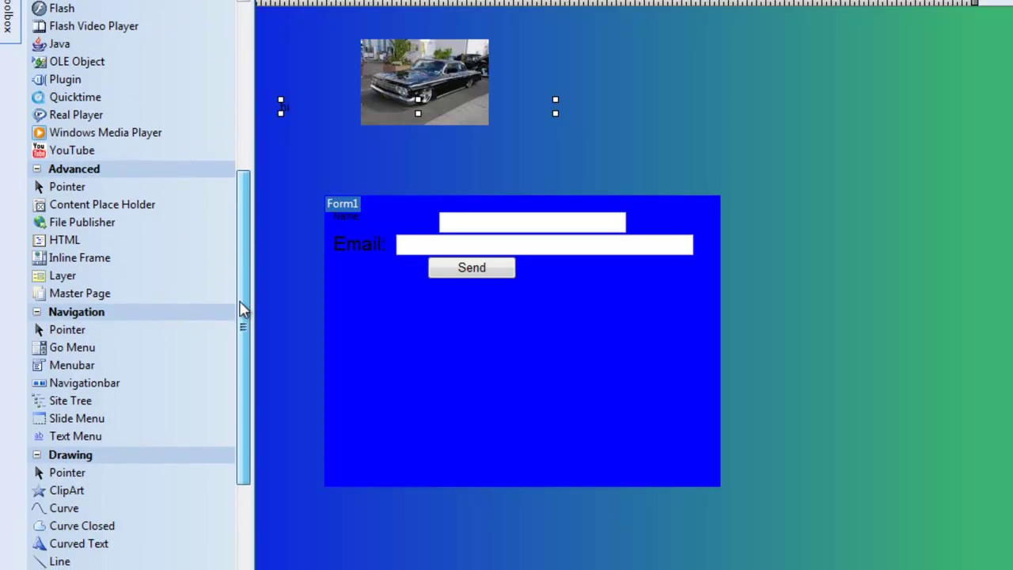
left_click(87, 242)
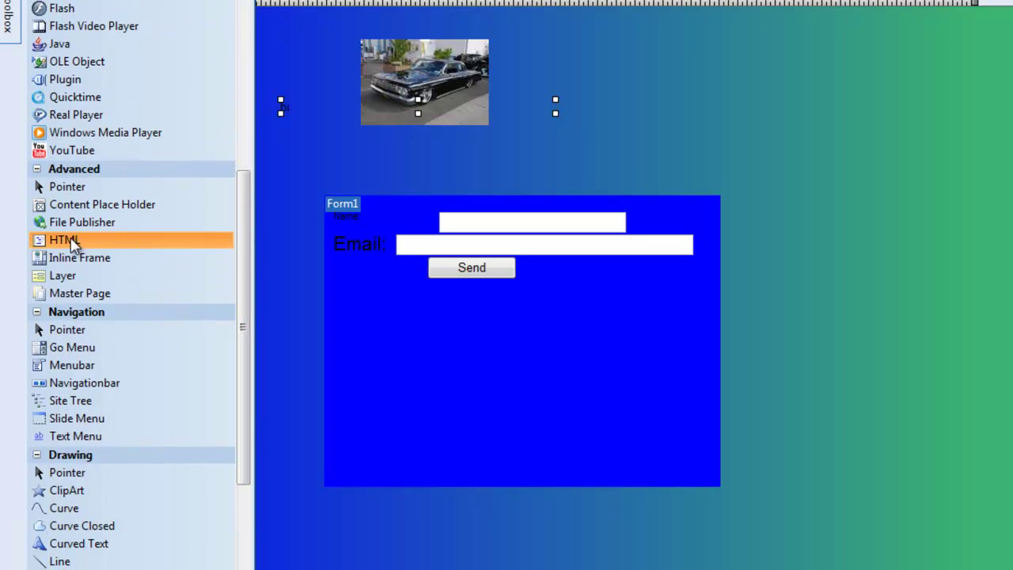
left_click_drag(815, 148, 1012, 369)
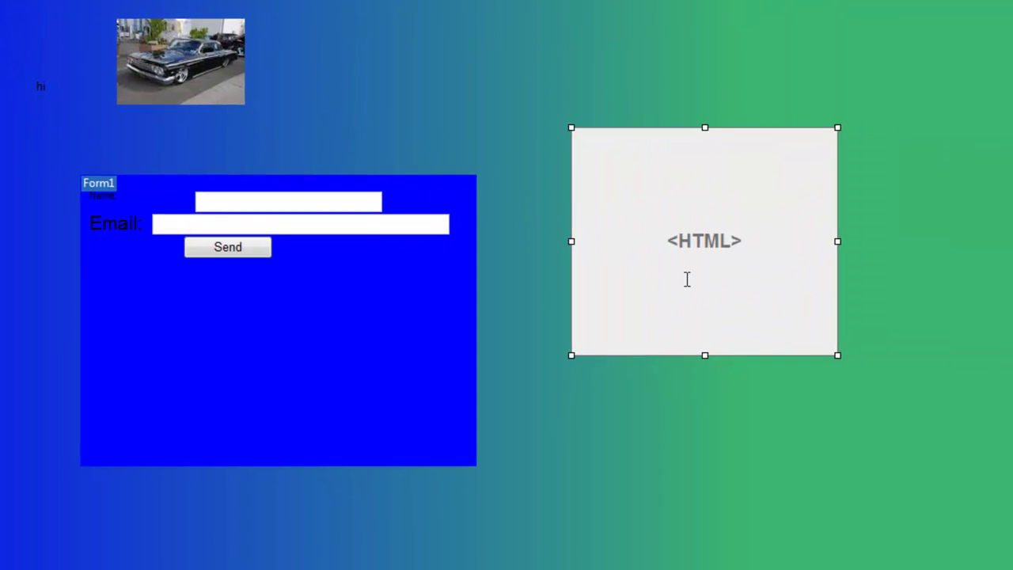
double_click(685, 280)
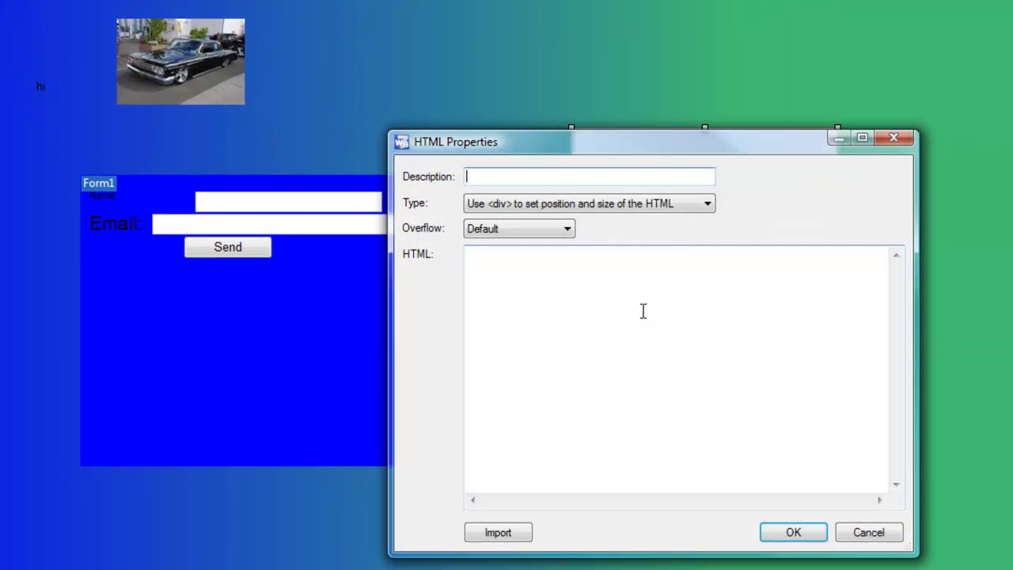
left_click(852, 533)
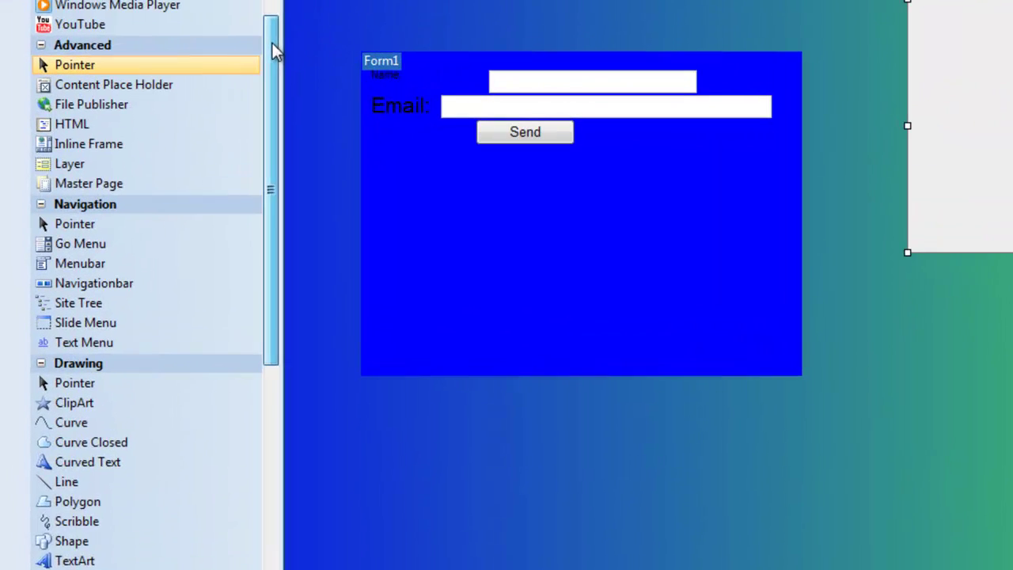
Step: Insert a Go Menu on the page below the HTML object
left_click(102, 155)
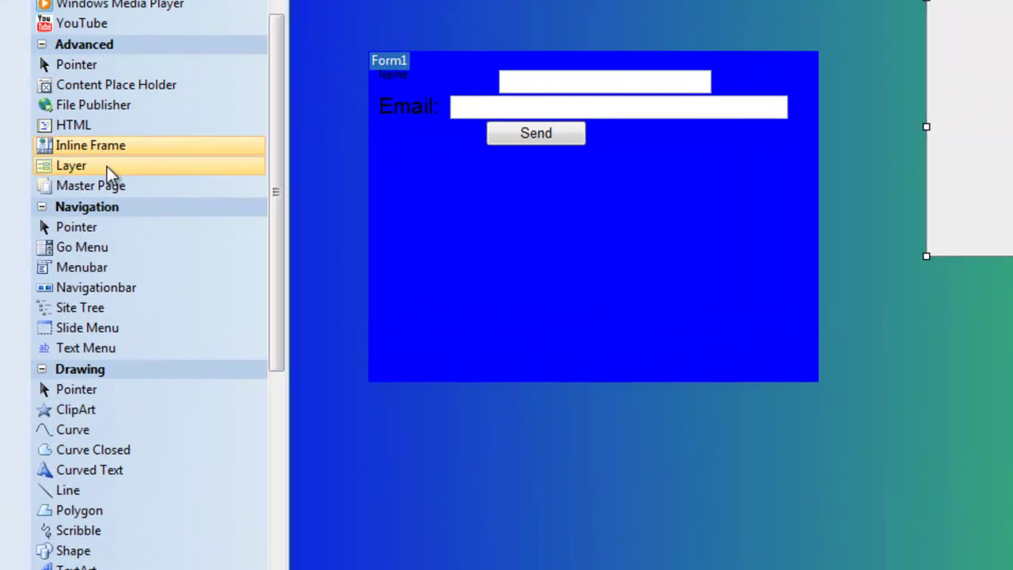
left_click_drag(285, 95, 280, 152)
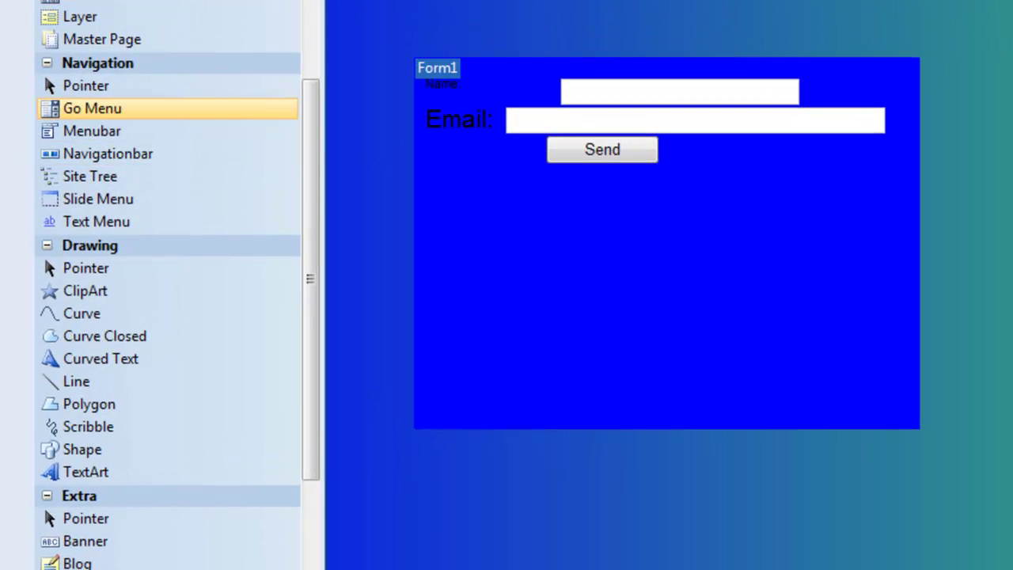
left_click(1005, 406)
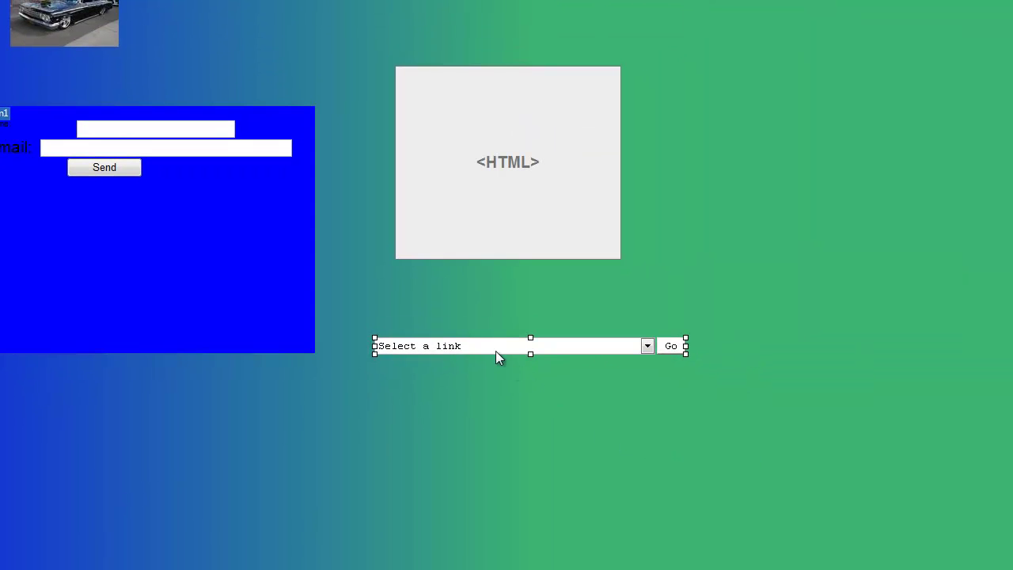
Step: Add an item with the text "site 1" to the Go Menu
double_click(430, 348)
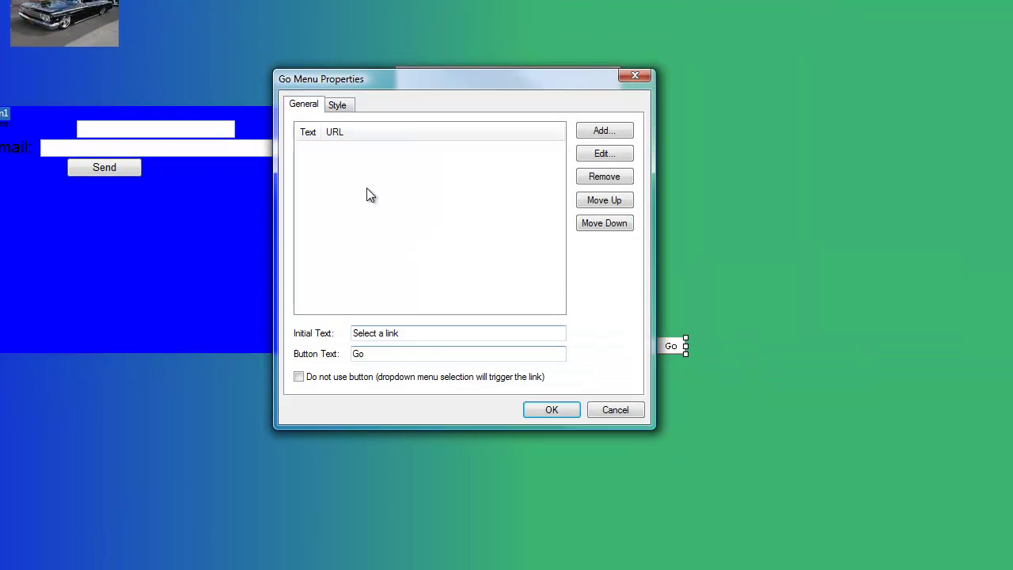
left_click(601, 133)
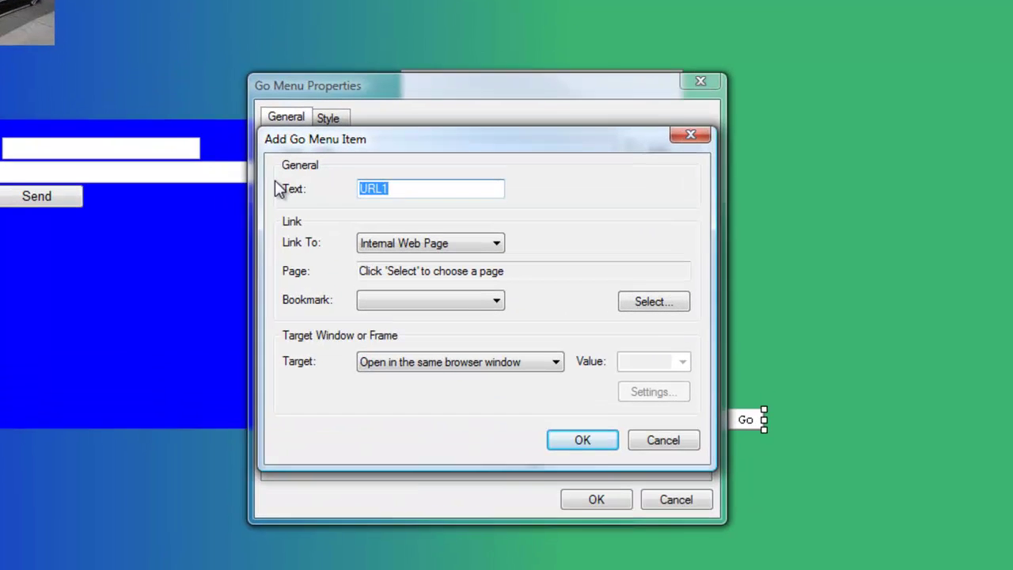
type("site 1")
left_click(586, 452)
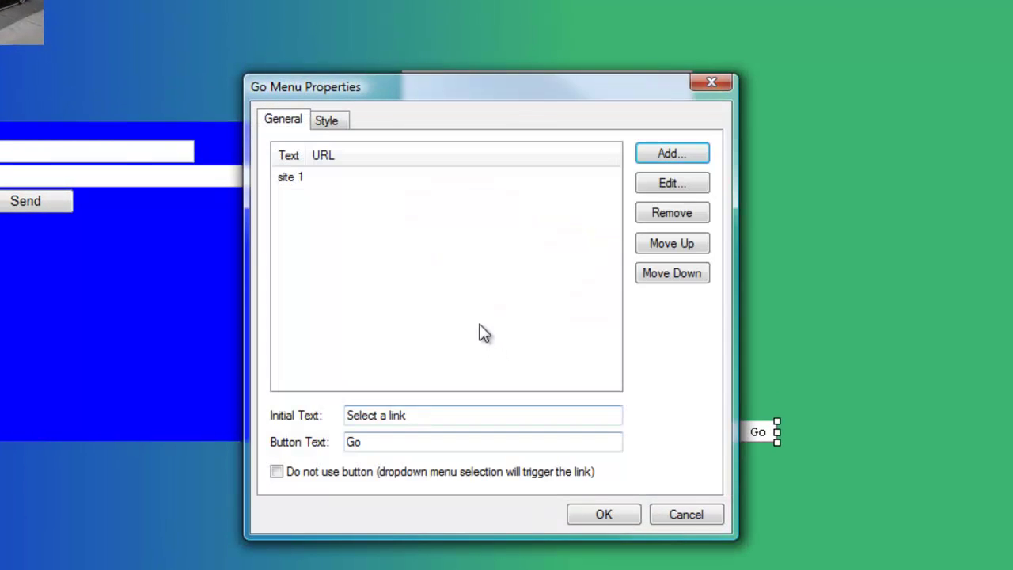
Step: Add a second Go Menu item with the text "site2", keeping the Internal Web Page link type, and accept the menu properties
left_click(671, 153)
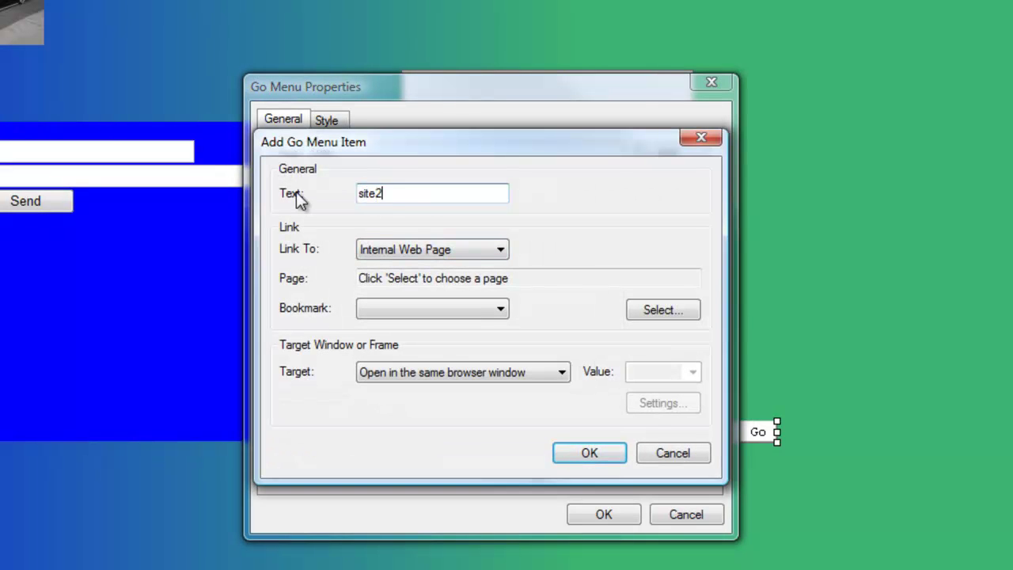
left_click(655, 313)
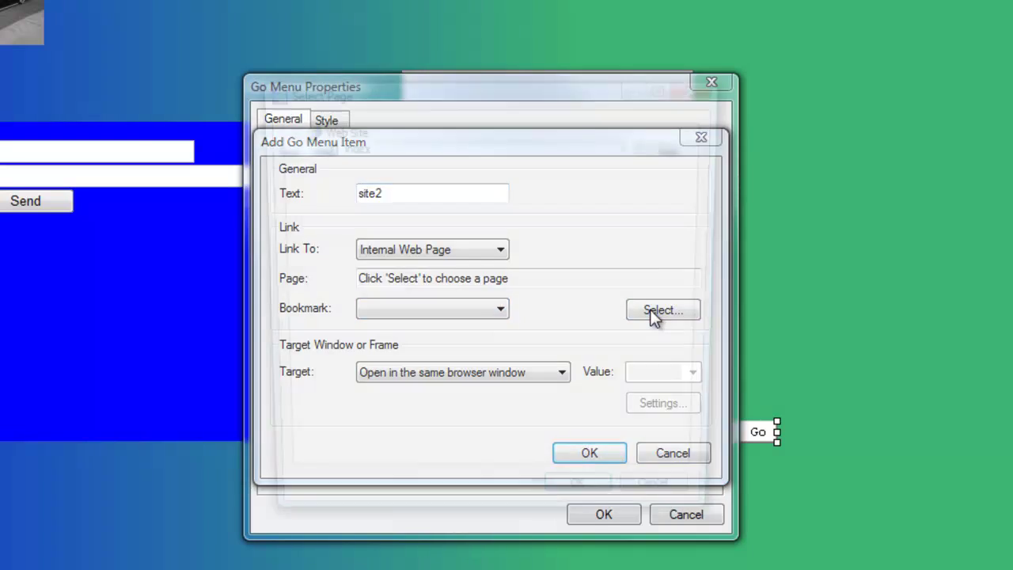
left_click(670, 509)
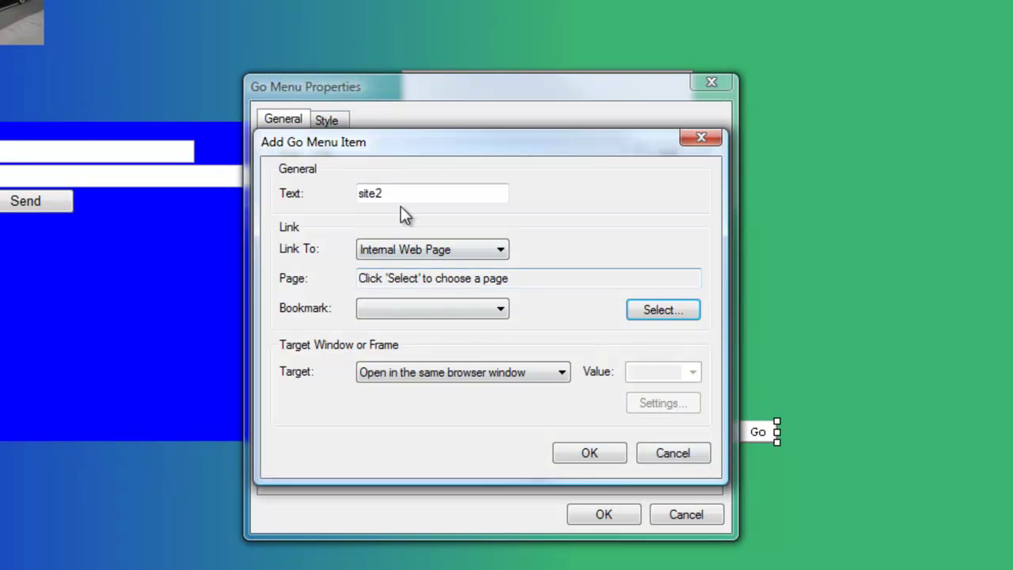
left_click(408, 250)
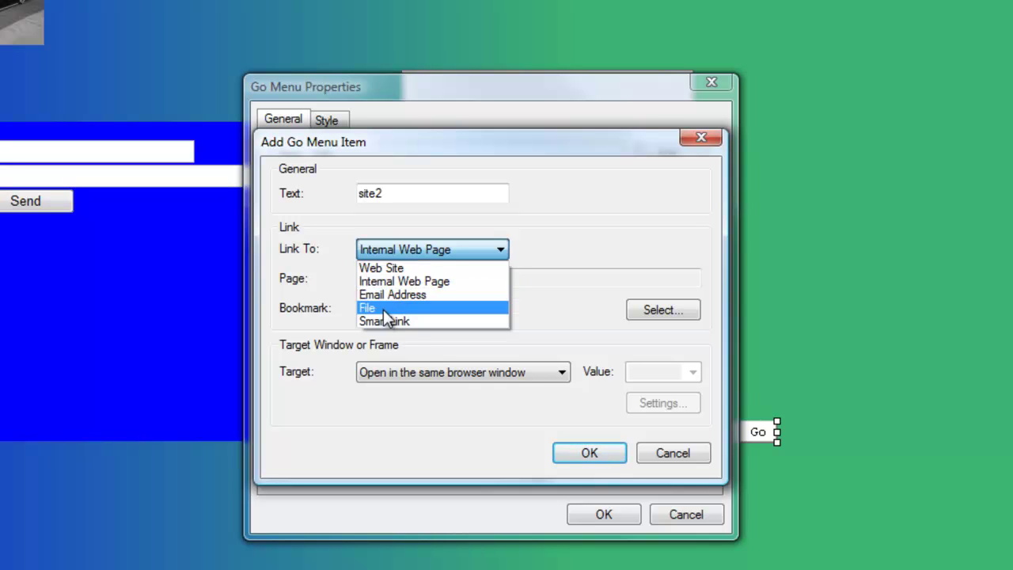
left_click(589, 465)
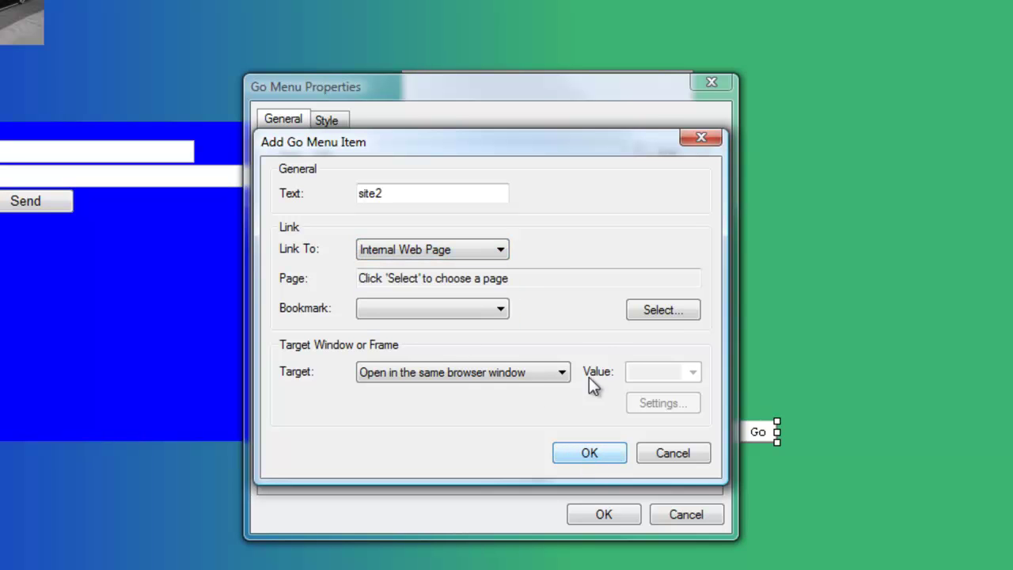
left_click(593, 453)
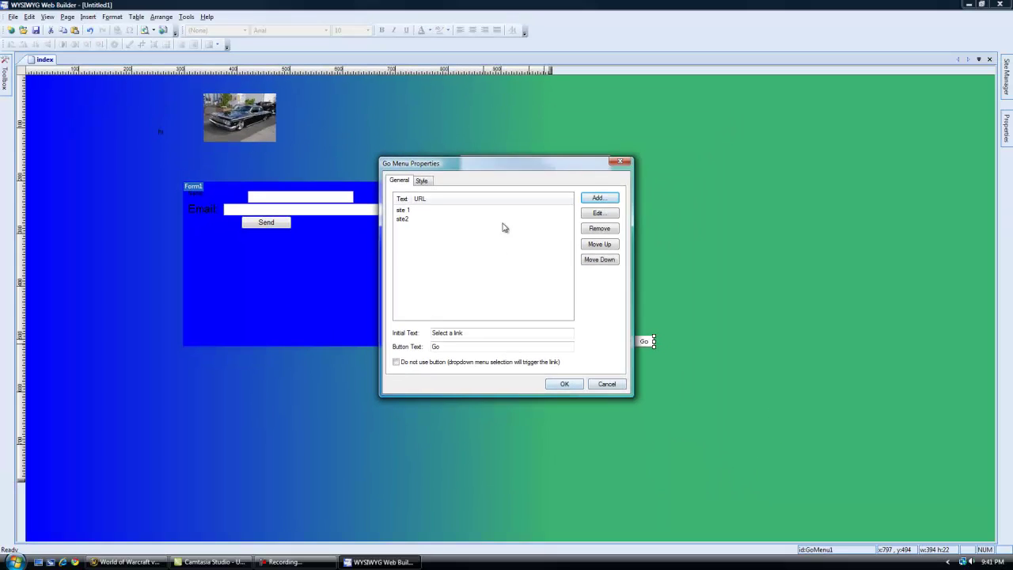
left_click(563, 385)
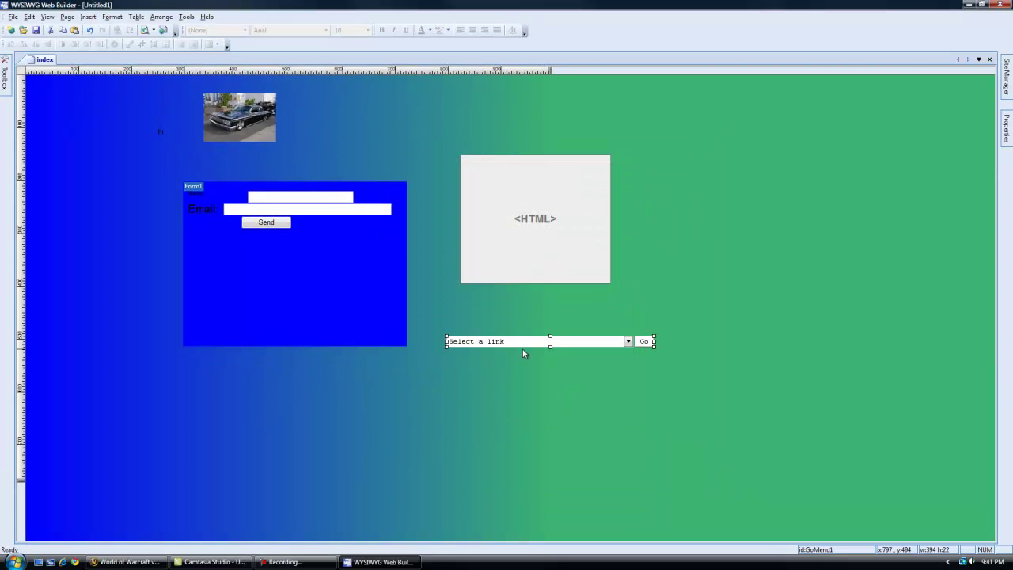
Step: Move the Go Menu below the contact form and set its background color to teal
left_click_drag(524, 346, 305, 381)
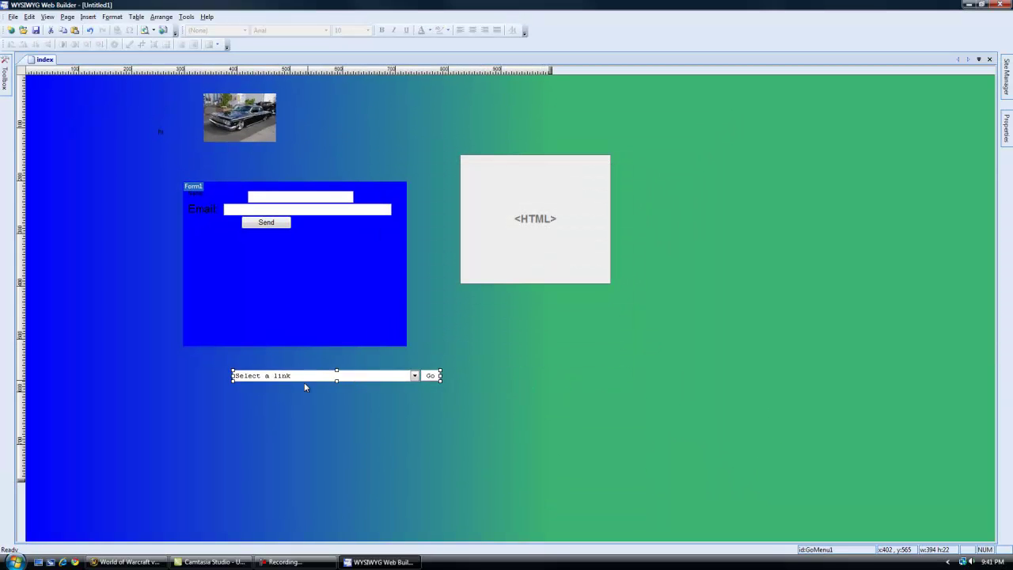
double_click(305, 378)
left_click(422, 181)
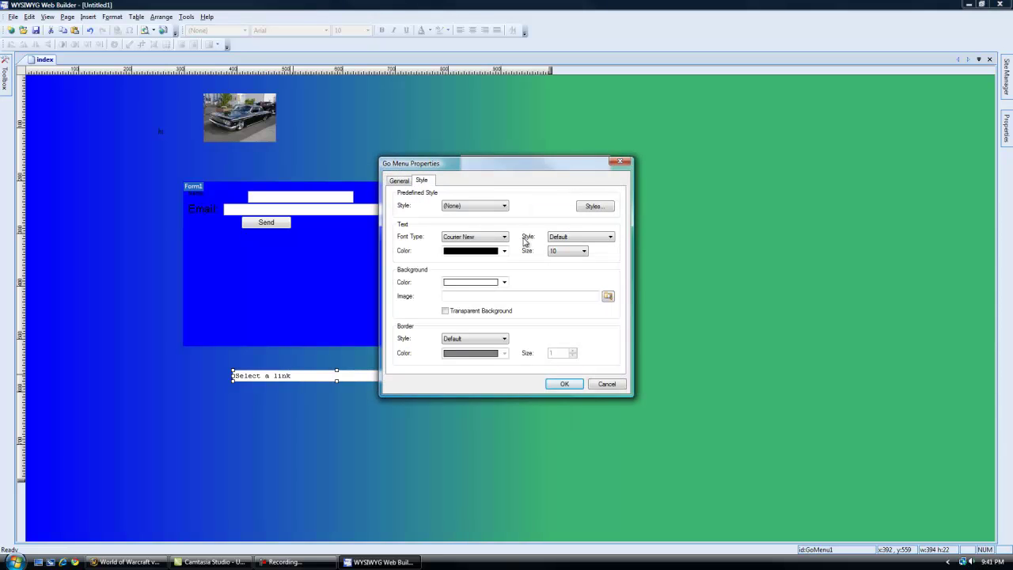
left_click(504, 282)
left_click(489, 321)
left_click(563, 385)
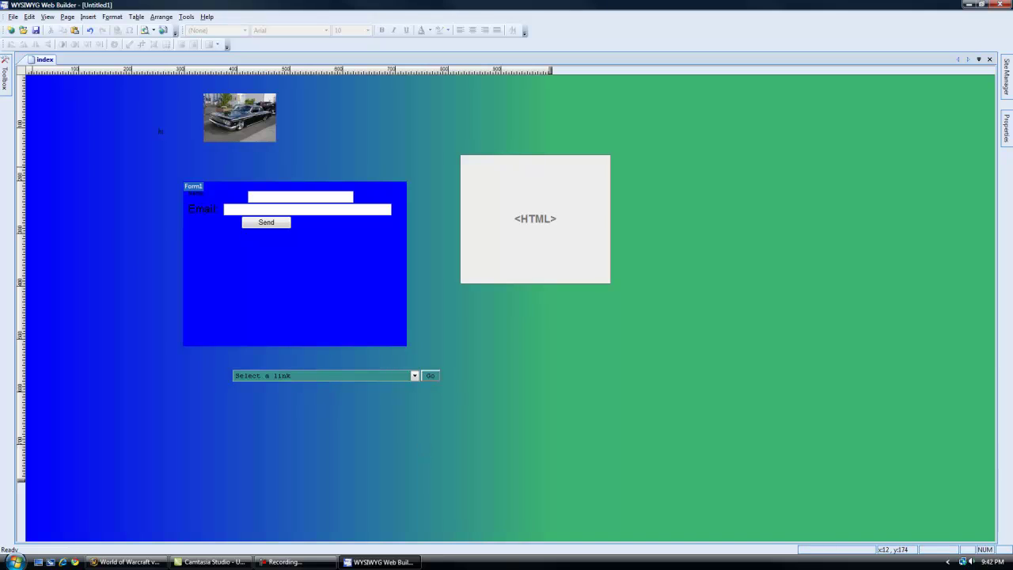
Step: Insert the circled "i" information symbol from the Webdings clip art category below the HTML object
mouse_move(7, 73)
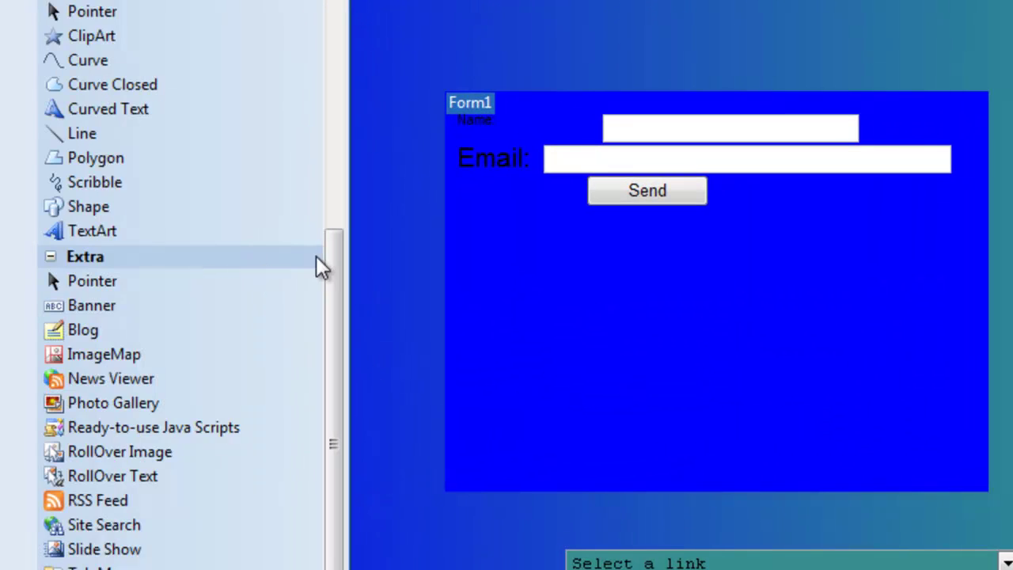
mouse_move(335, 266)
left_mouse_down()
mouse_move(346, 206)
mouse_move(352, 213)
left_mouse_up()
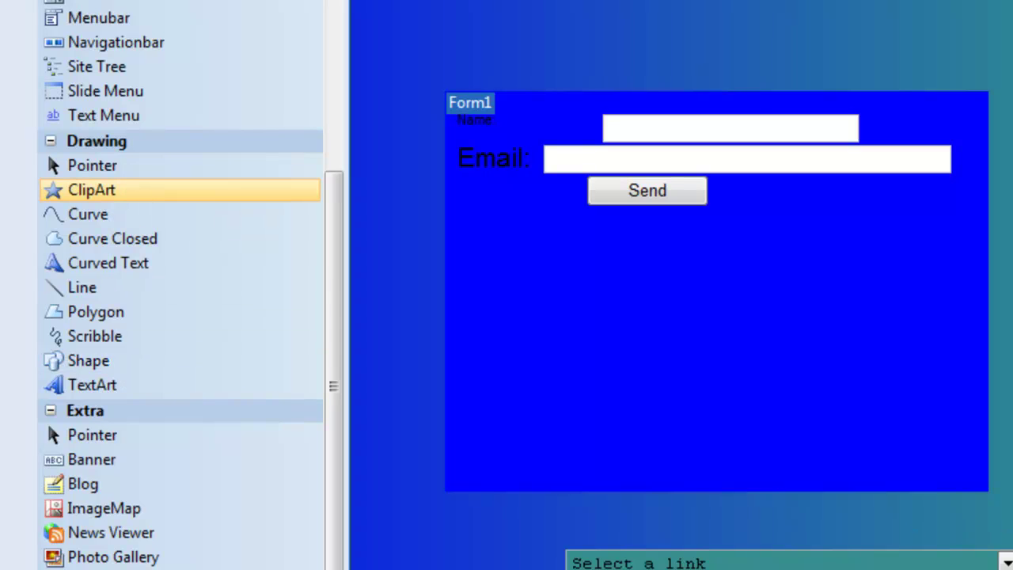
double_click(91, 190)
left_click(1008, 235)
left_click(1008, 217)
left_click(972, 269)
left_click(457, 320)
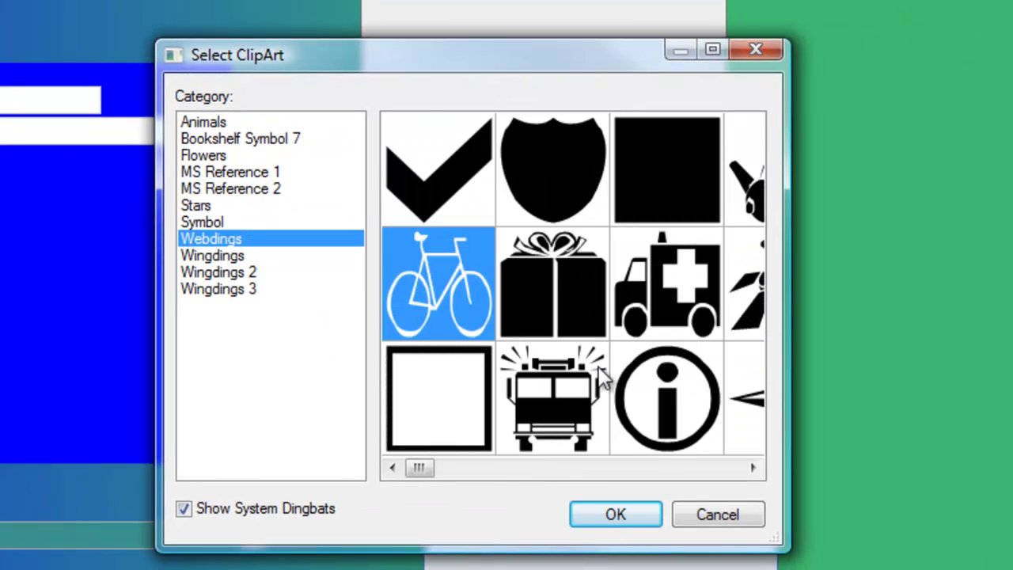
left_click(652, 463)
left_click(612, 514)
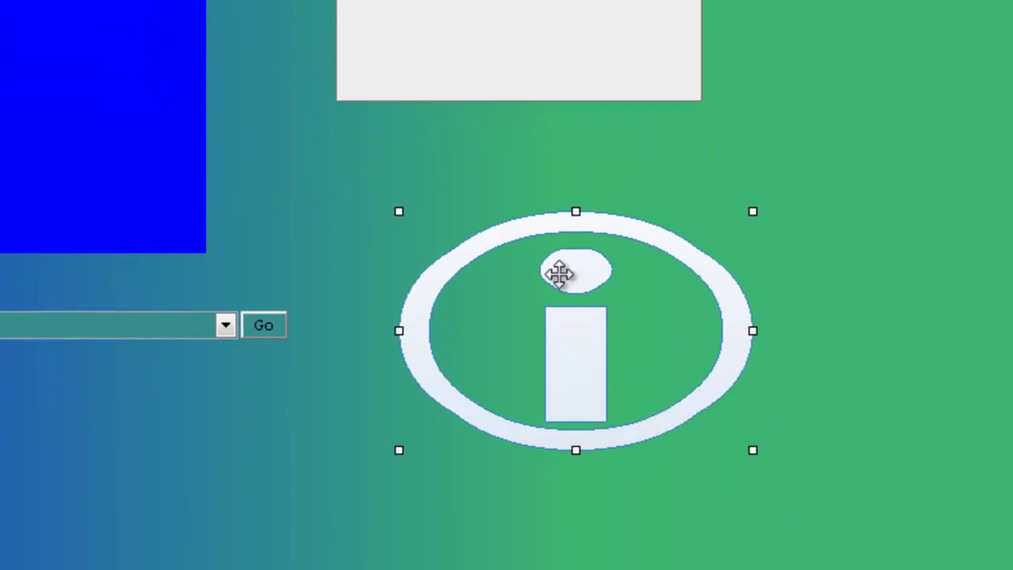
Step: Set the clip art's first gradient color to dark gray and shrink it to about 112 by 102
double_click(615, 527)
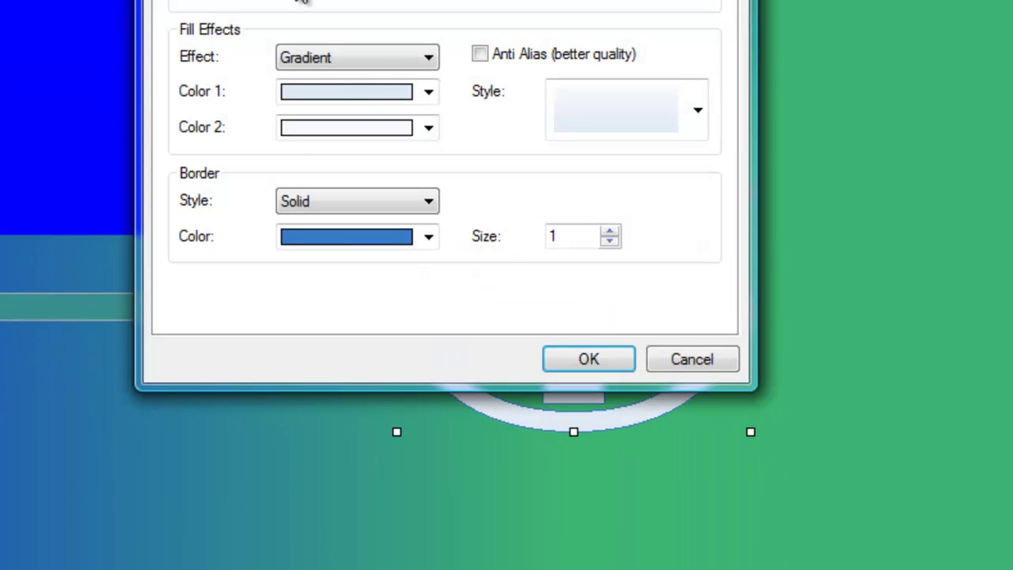
left_click(429, 96)
left_click(468, 146)
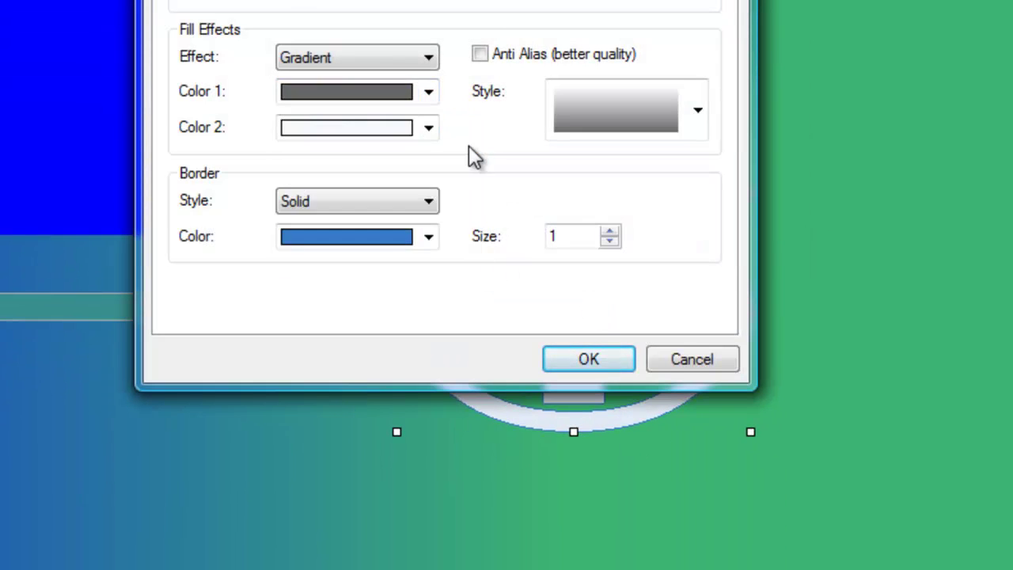
left_click(567, 357)
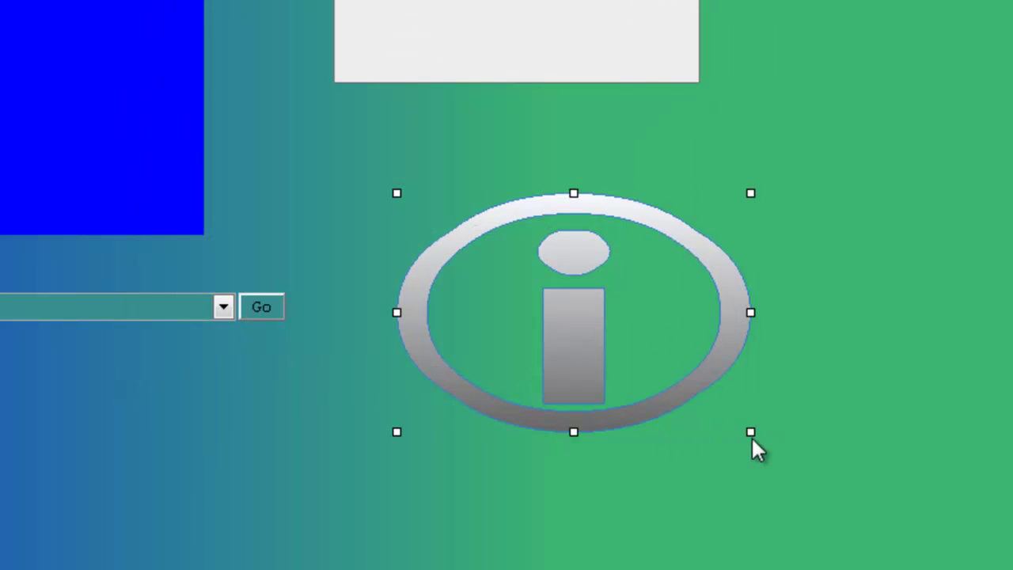
left_click_drag(748, 429, 541, 325)
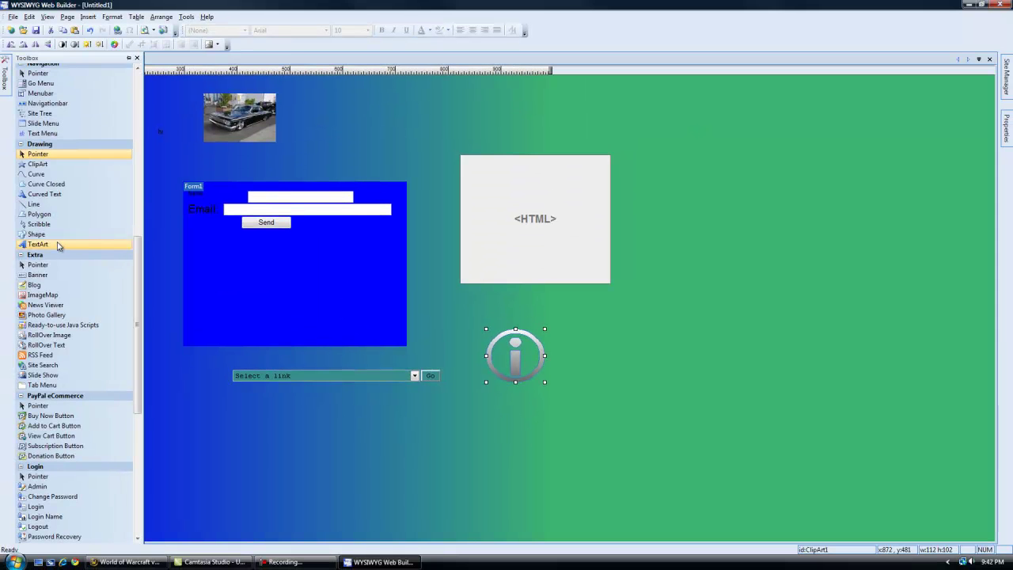
Step: Place a TextArt object below the Go Menu and draw a Ready-to-use Java Scripts object about 235 by 254 beside the information symbol
left_click(61, 242)
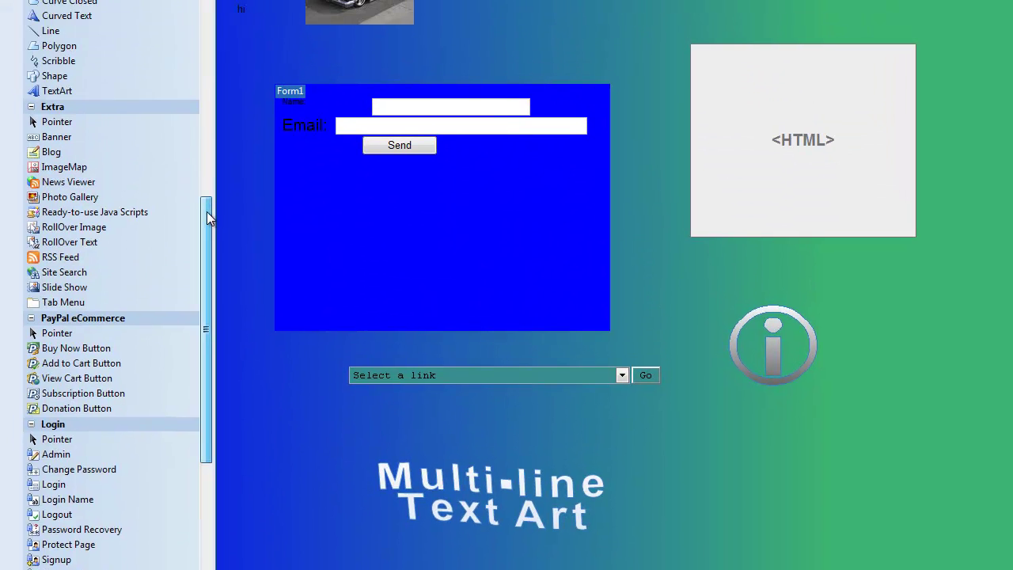
mouse_move(207, 207)
left_mouse_down()
mouse_move(207, 194)
mouse_move(201, 211)
left_mouse_up()
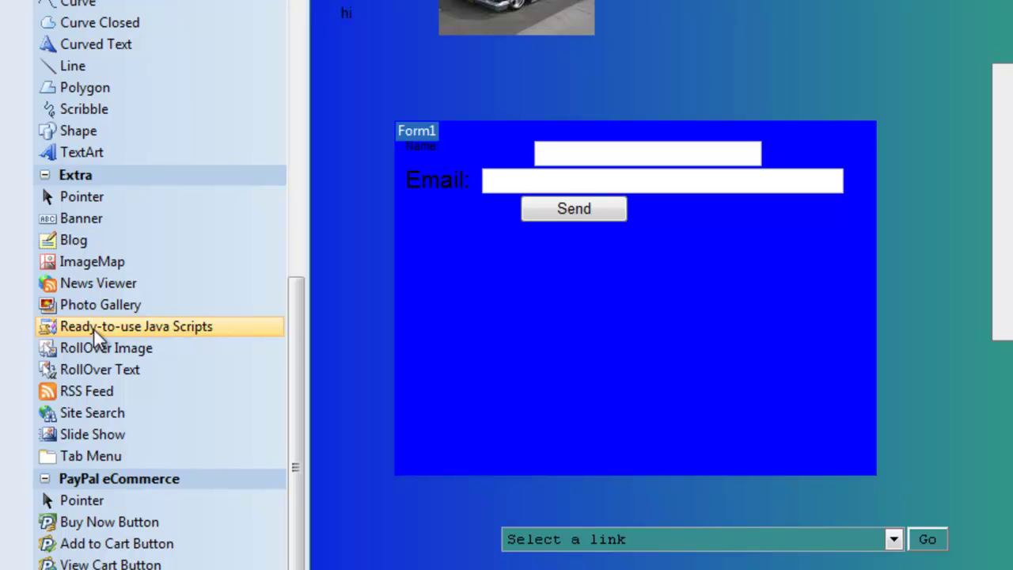
left_click(173, 335)
left_click_drag(1012, 416, 1012, 569)
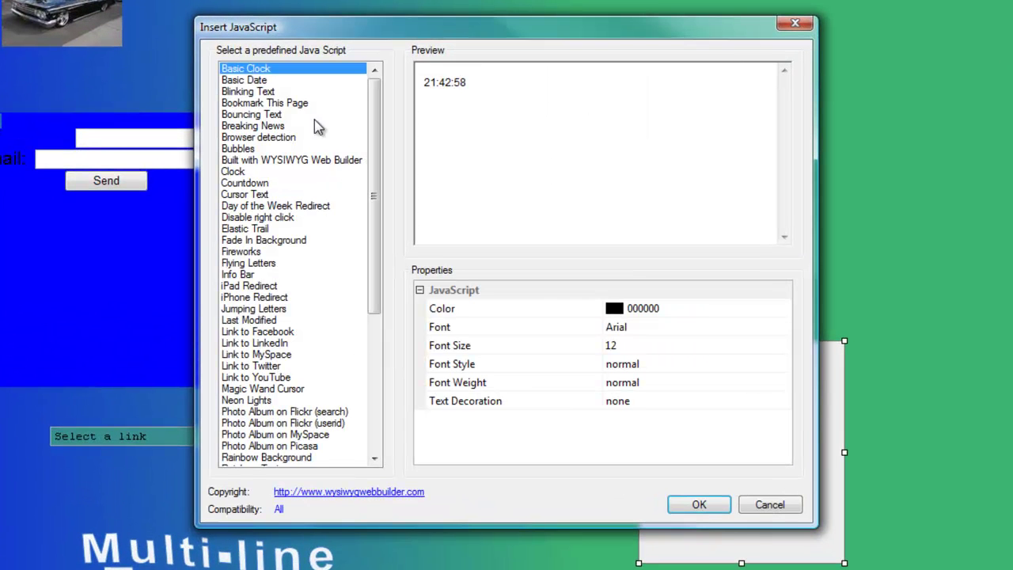
Step: Preview several predefined scripts and insert Flying Letters with its default properties
left_click(364, 177)
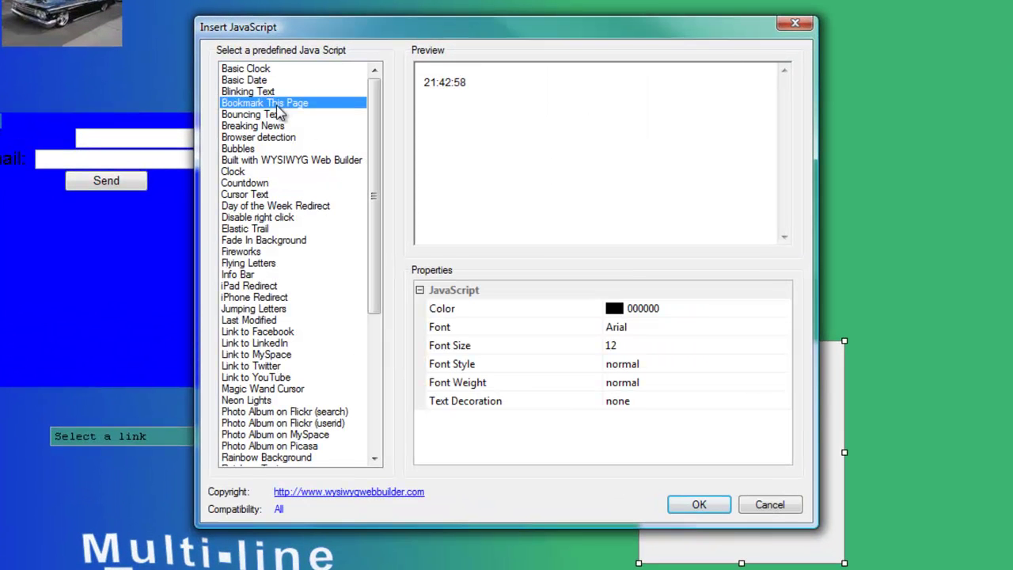
left_click(270, 127)
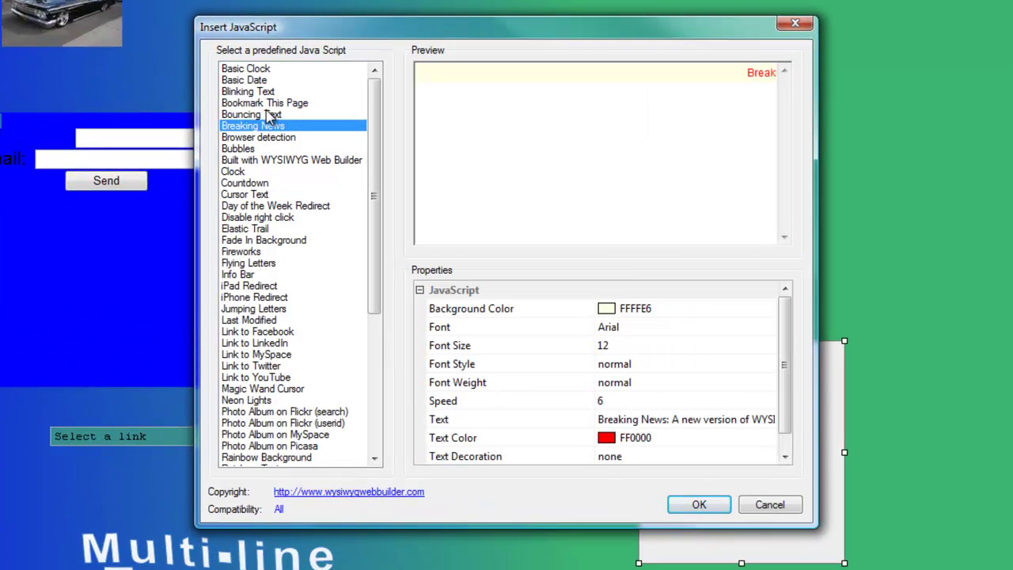
left_click(268, 116)
left_click(274, 186)
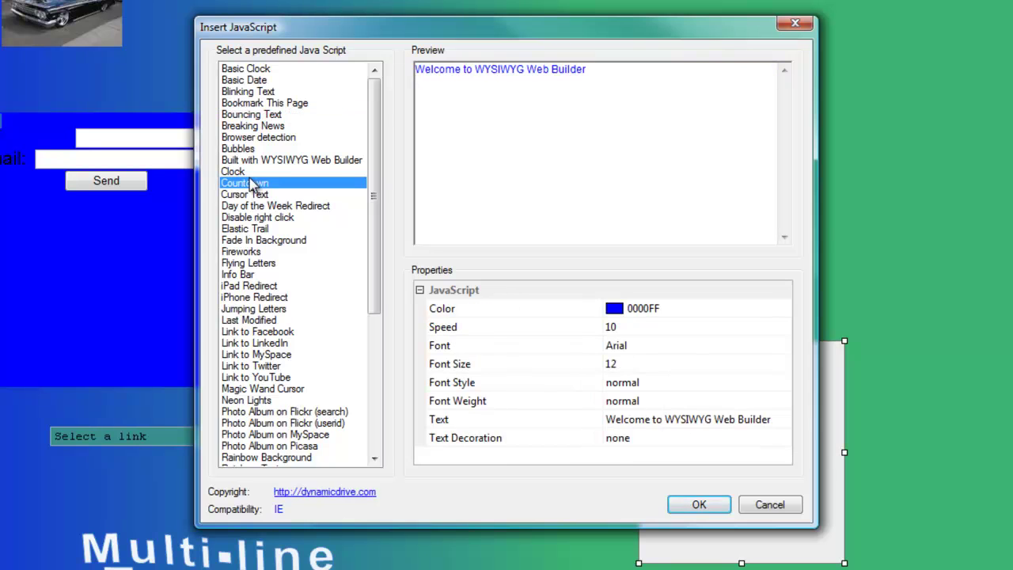
left_click(261, 264)
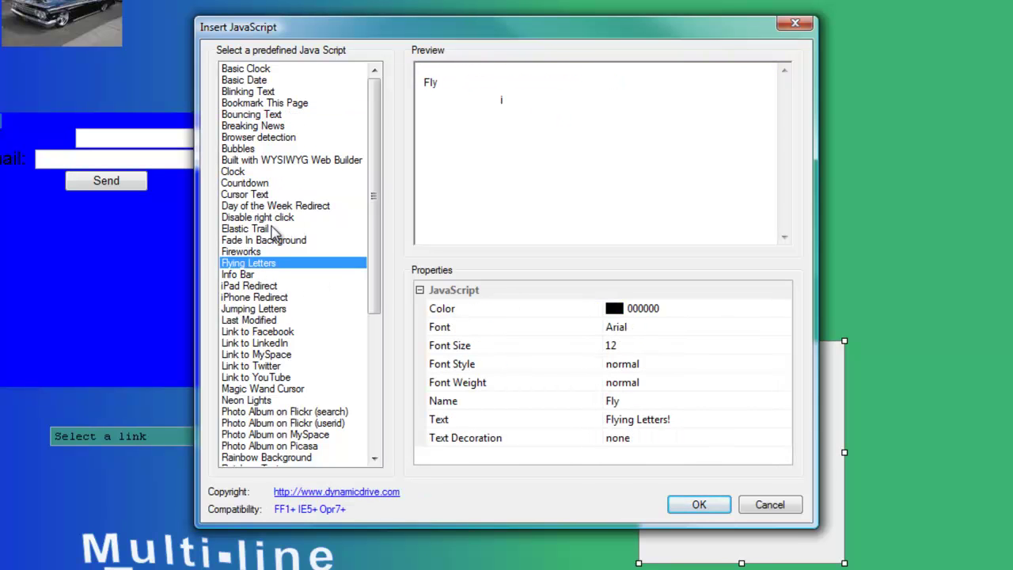
left_click(696, 503)
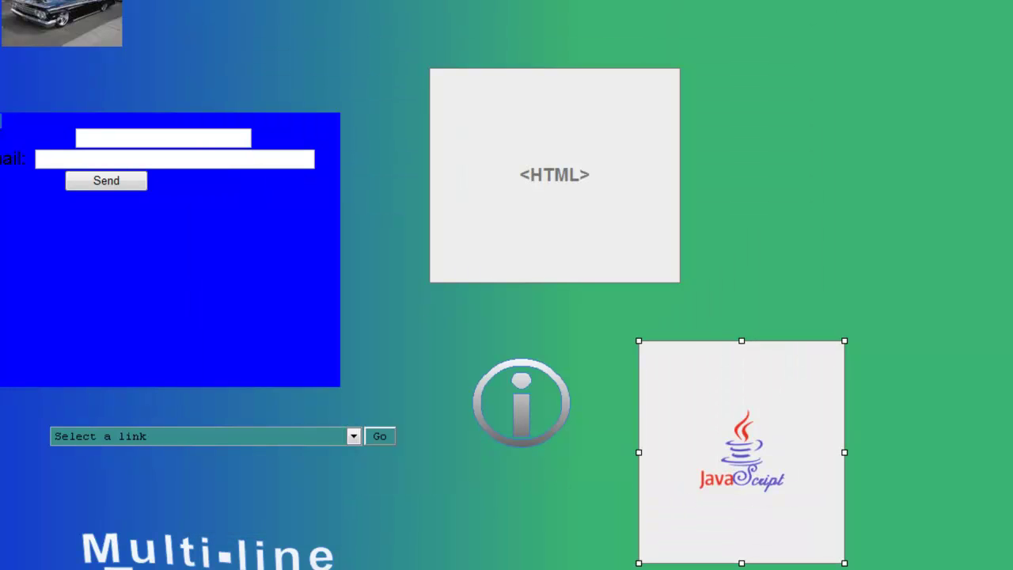
Step: Look through the PayPal eCommerce, Login, jQuery UI and WYSIWYG Web Builder Extensions objects in the toolbox
mouse_move(20, 70)
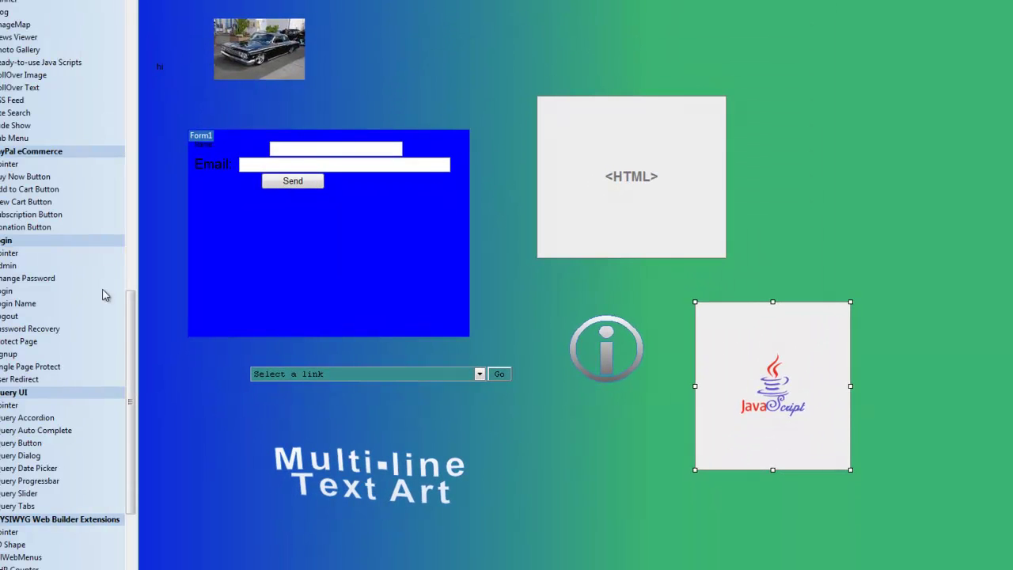
scroll(125, 339, "up", 3)
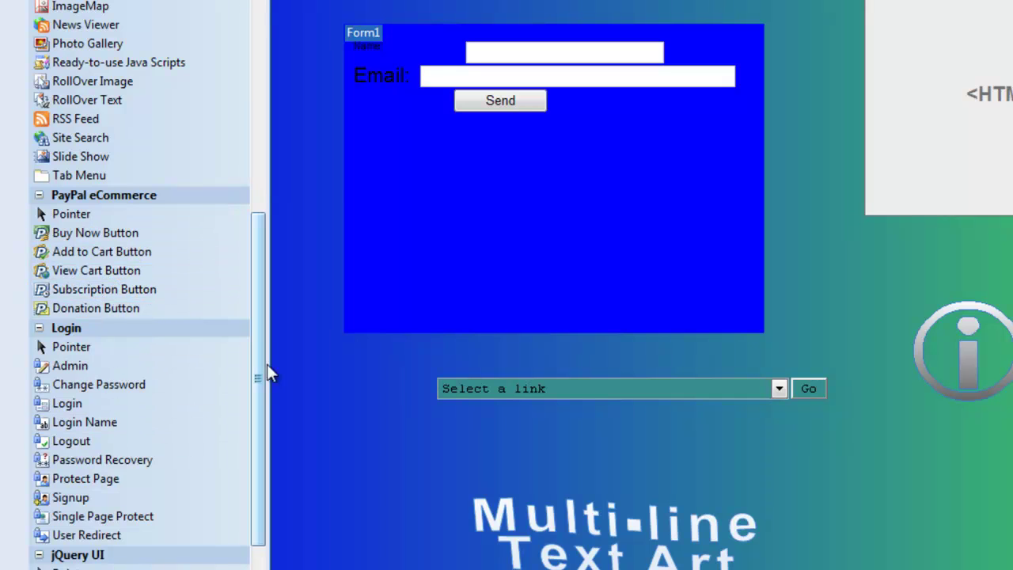
left_click_drag(260, 346, 264, 408)
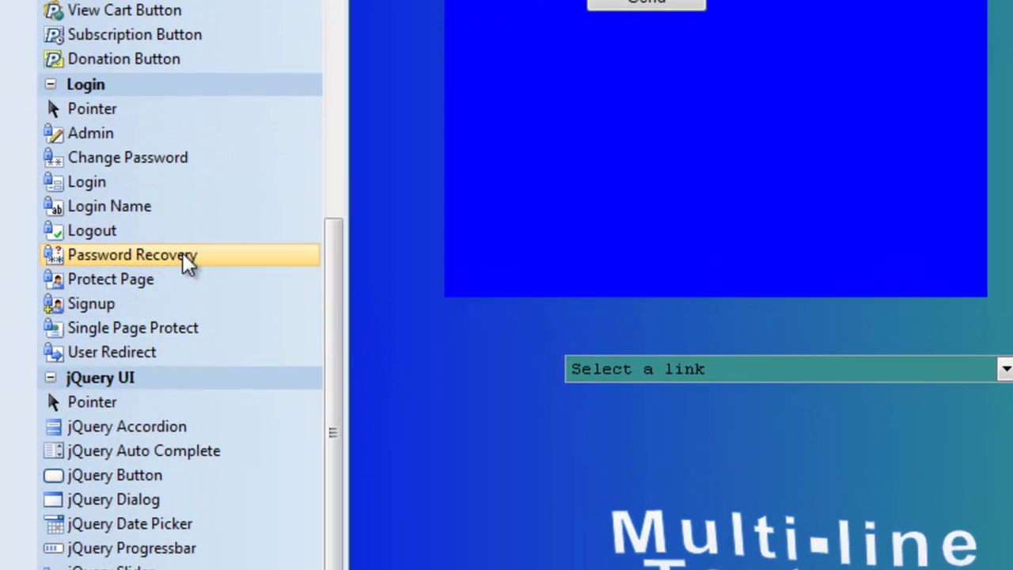
left_click(136, 282)
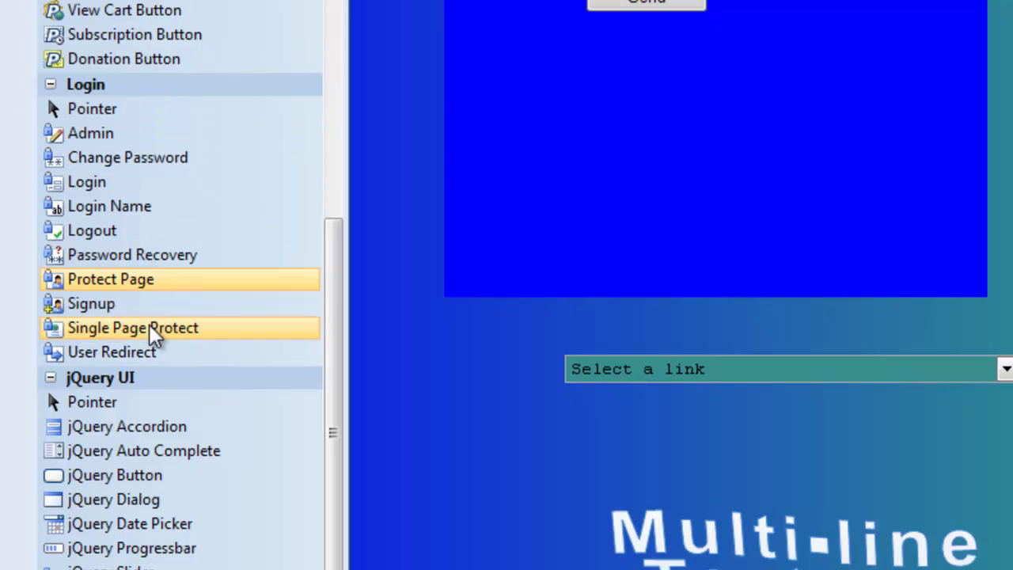
left_click_drag(340, 251, 346, 356)
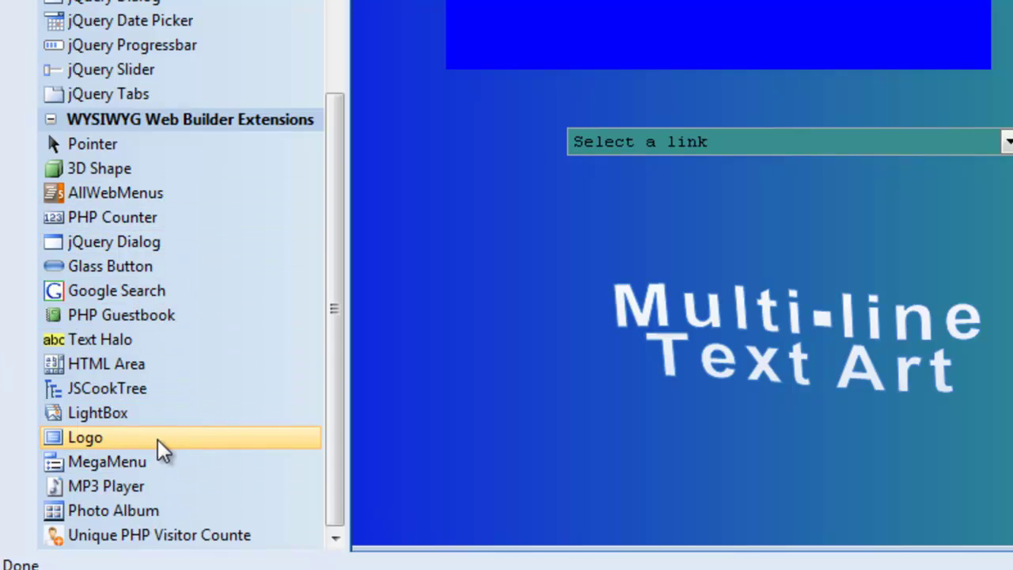
left_click(135, 413)
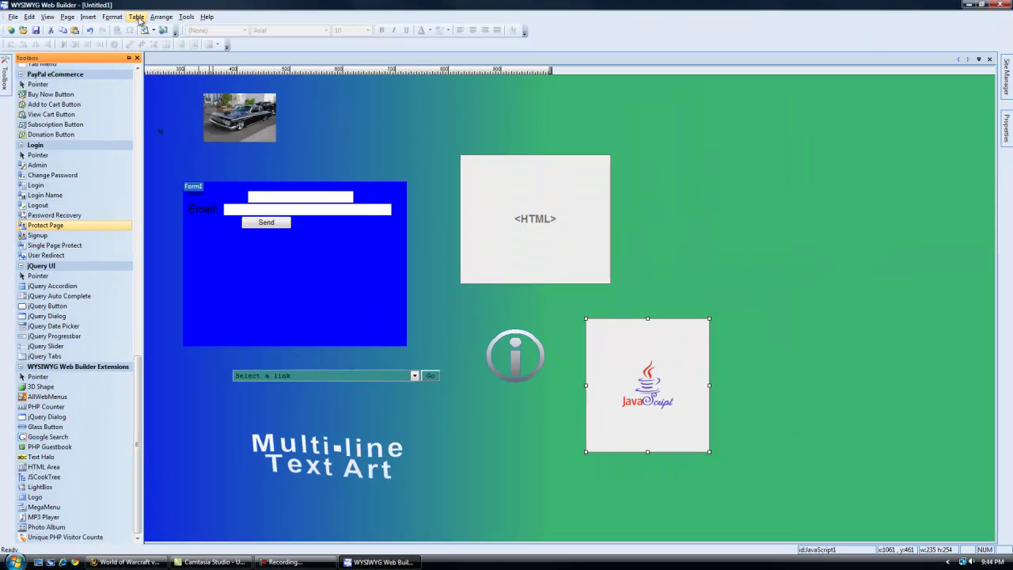
Step: Retrieve the most recent list of available extensions in the Extension Manager, browse it and close the options
left_click(186, 16)
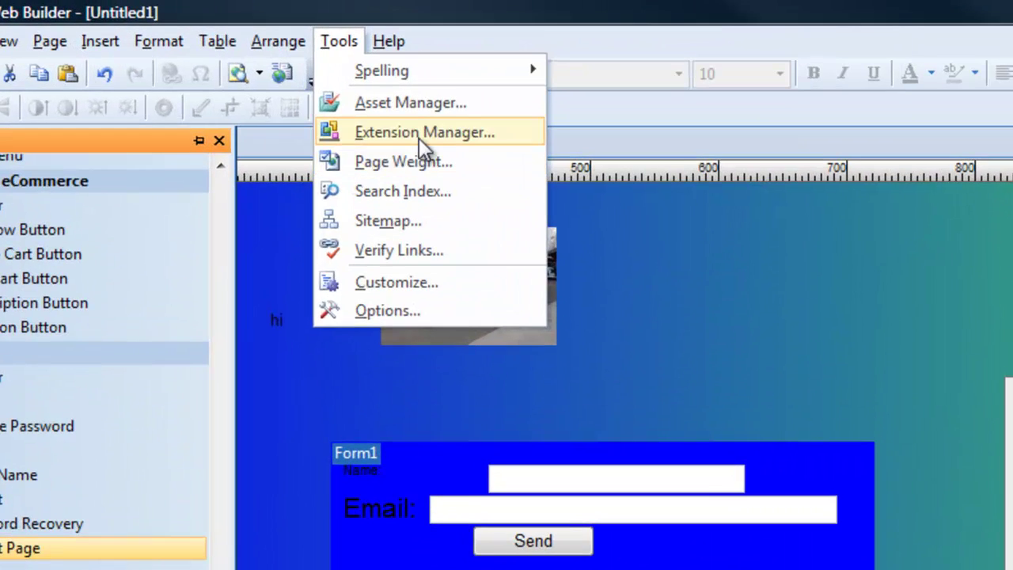
left_click(419, 135)
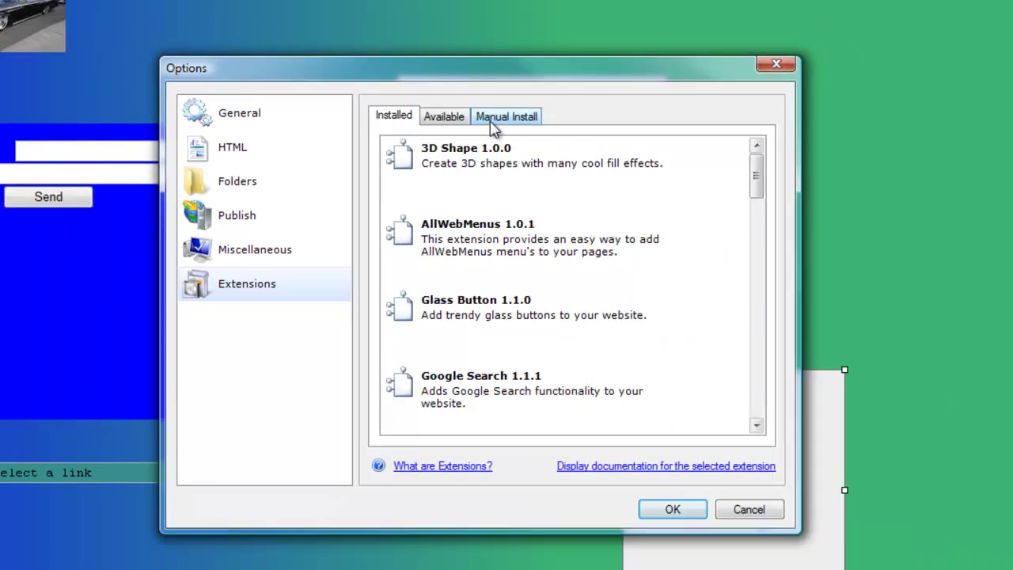
left_click(447, 65)
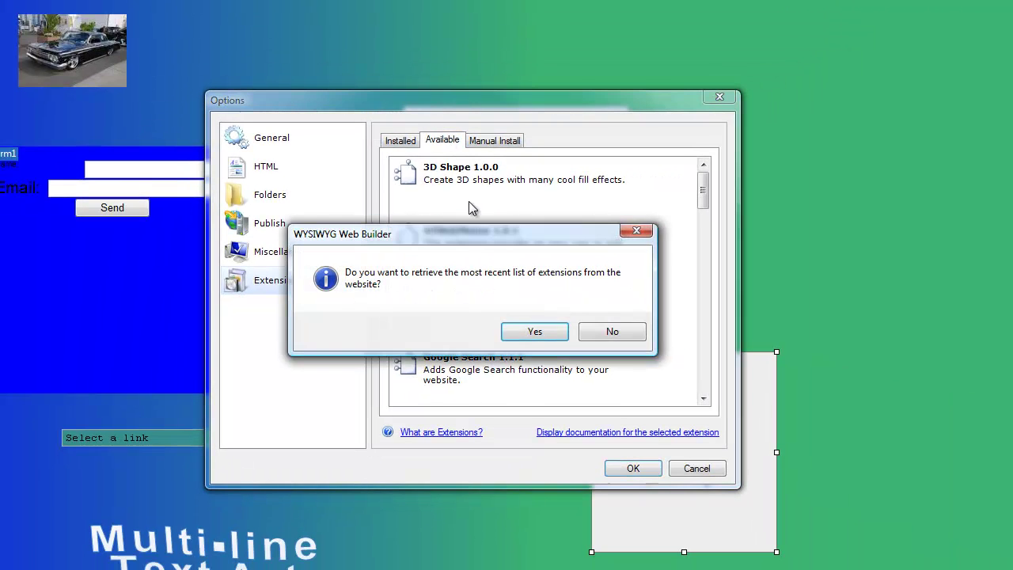
left_click(535, 332)
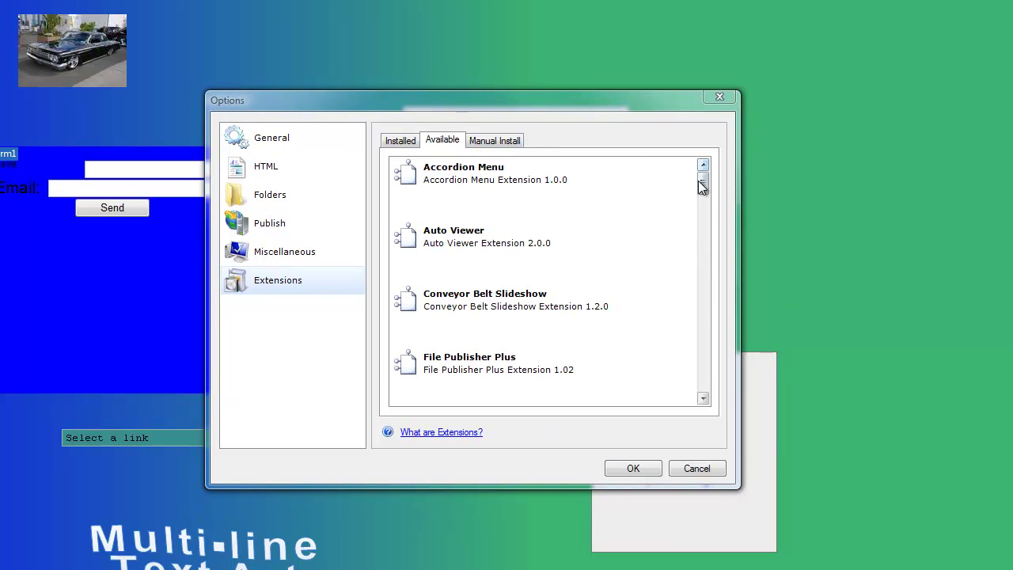
left_click_drag(700, 183, 726, 167)
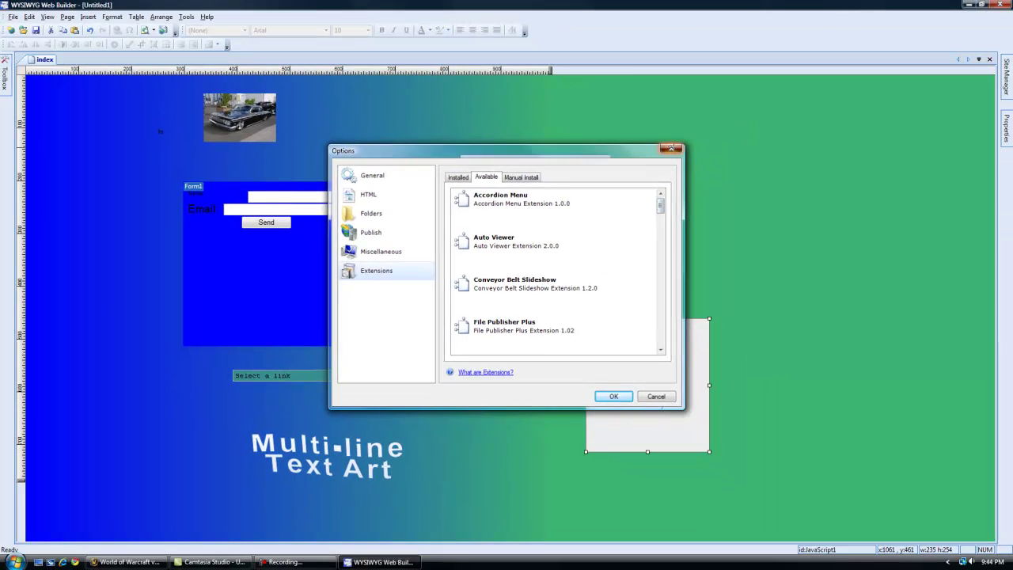
left_click(671, 148)
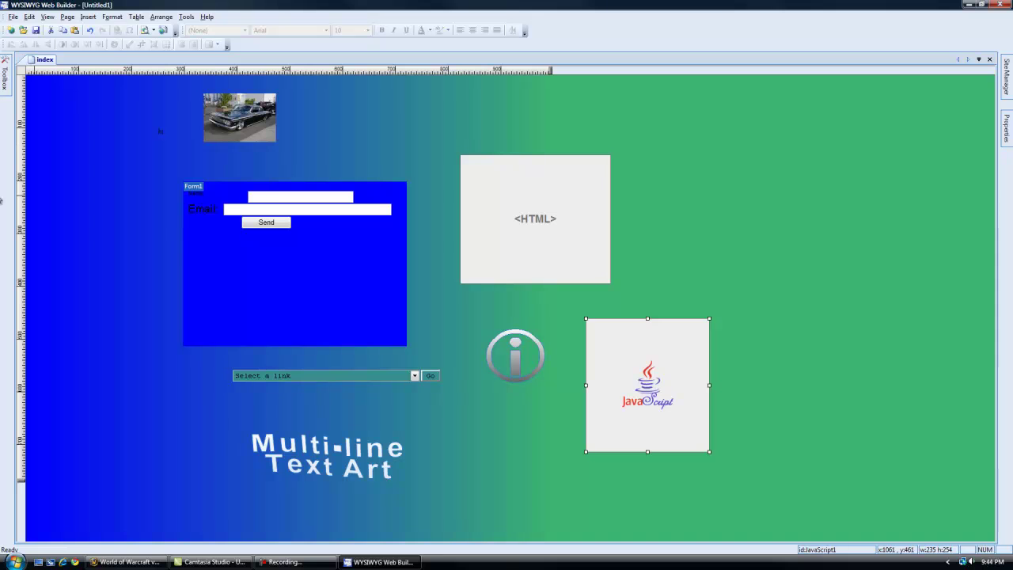
Step: Insert a Photo Album about 373 by 494 to the right of the HTML object and add the car2 image to it
mouse_move(5, 72)
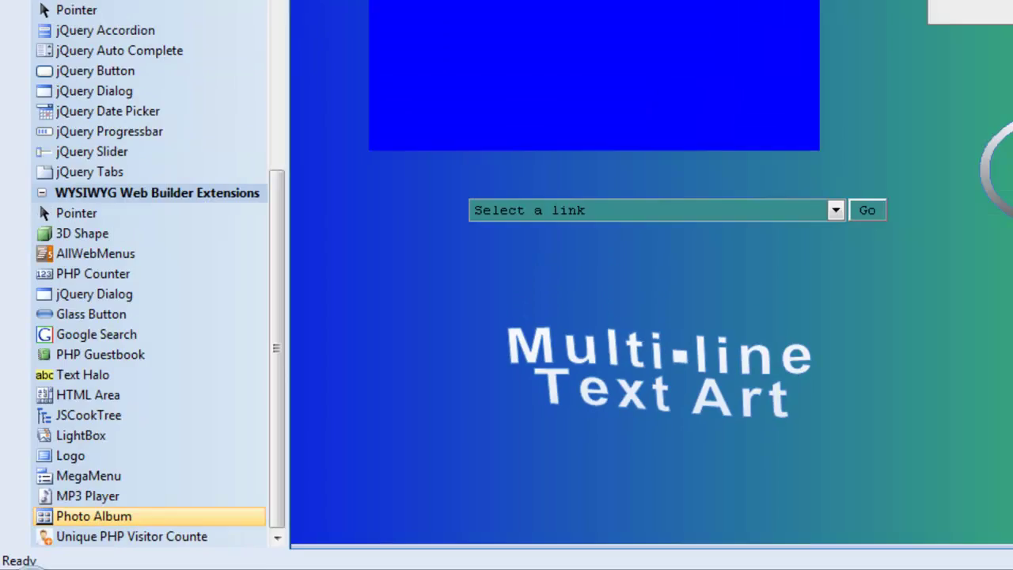
left_click_drag(129, 508, 864, 241)
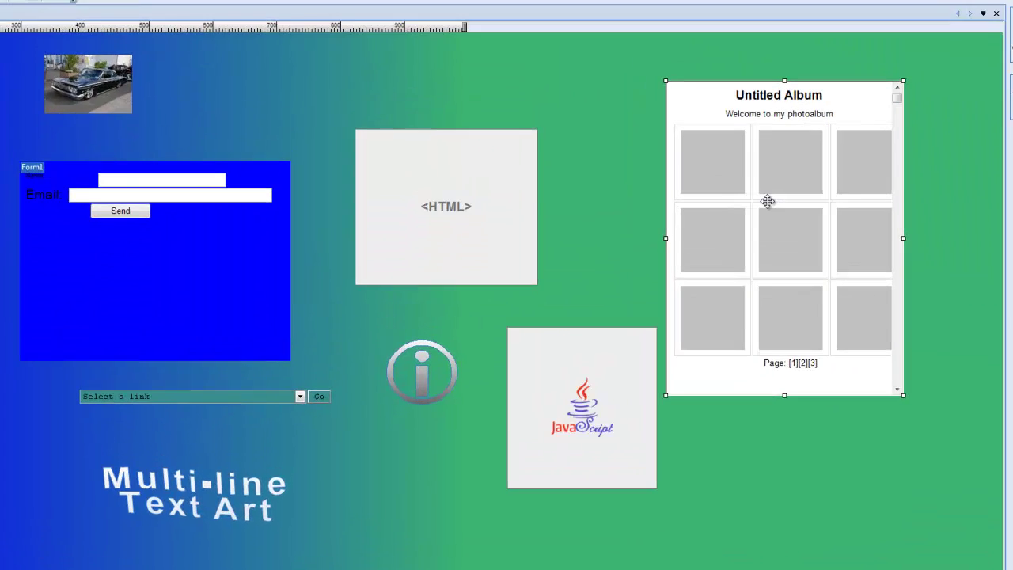
double_click(816, 205)
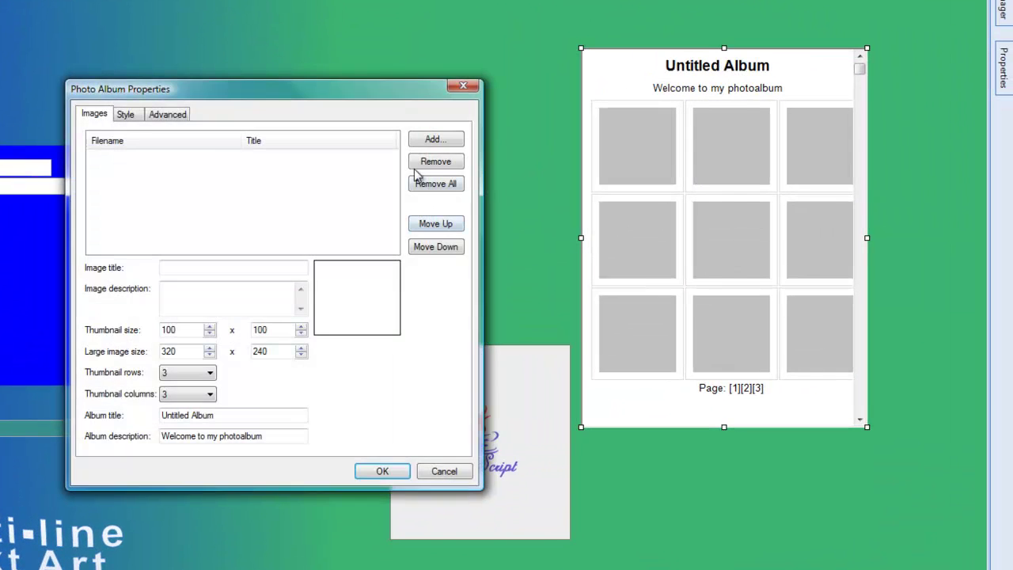
left_click(420, 139)
left_click(258, 292)
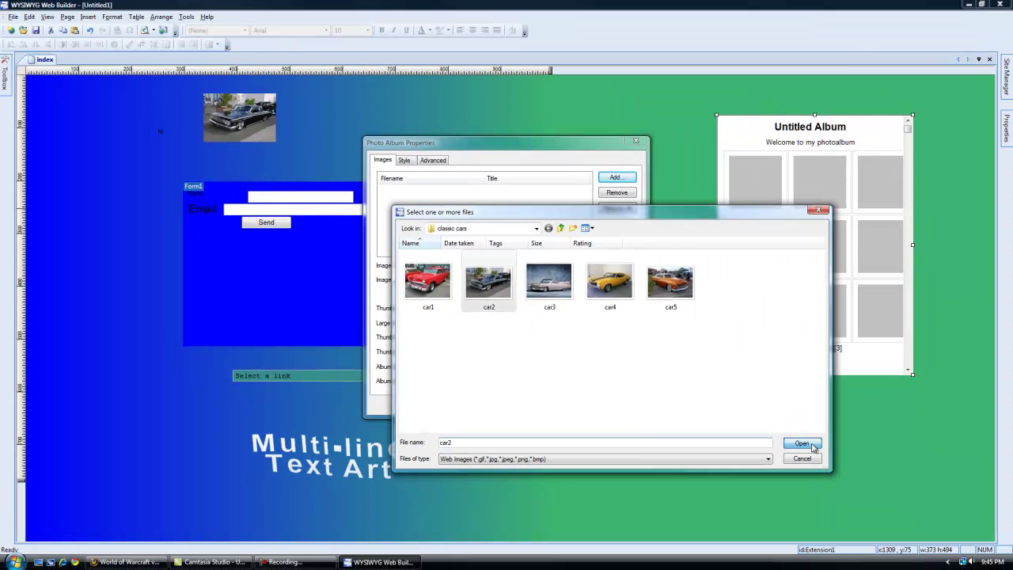
left_click(801, 443)
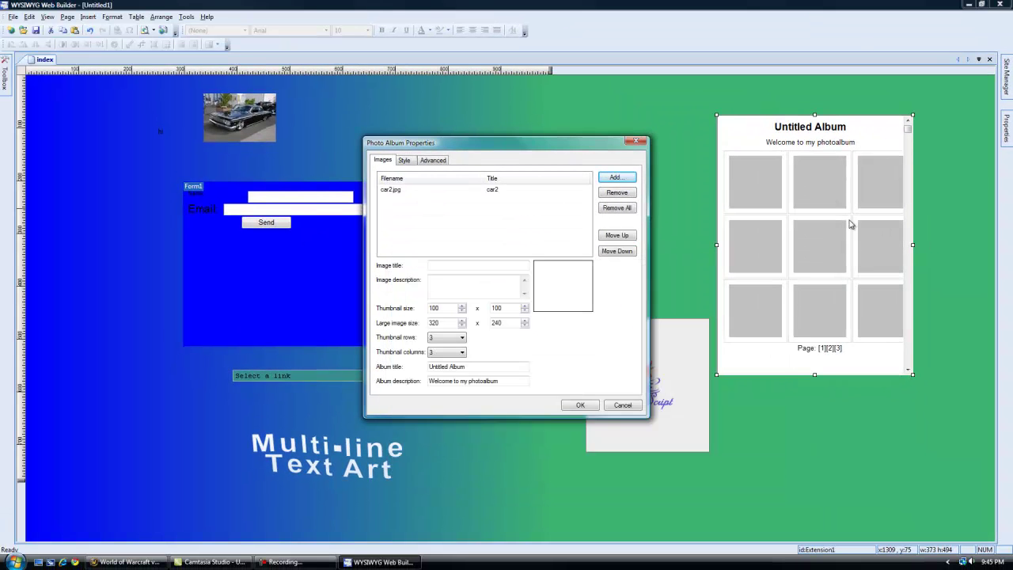
left_click(580, 404)
Step: Rearrange the page: photo album under the car photo, JavaScript object under the information symbol, and HTML object, car photo and form toward the upper left
left_click_drag(796, 219, 828, 183)
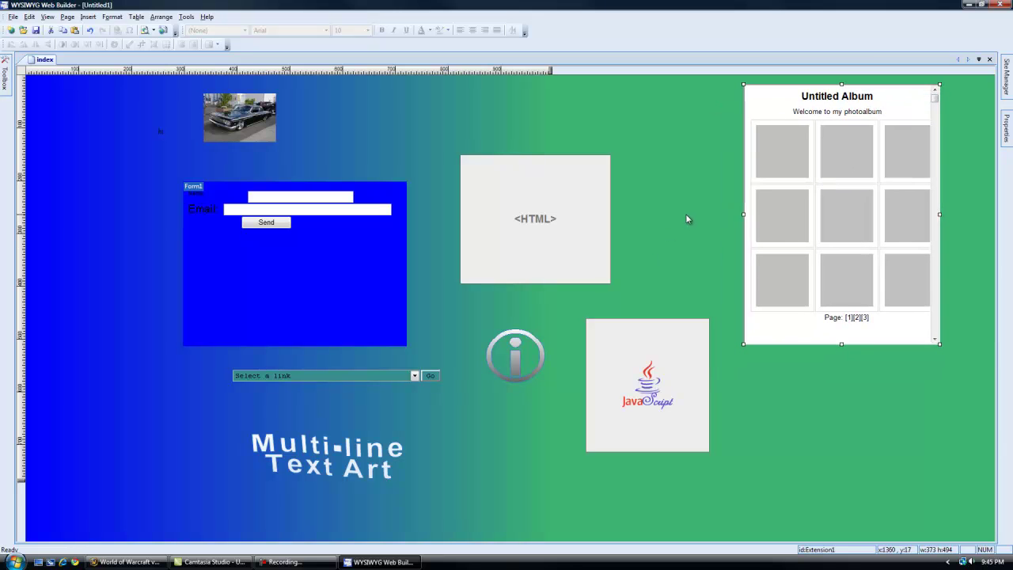
left_click_drag(847, 114, 851, 138)
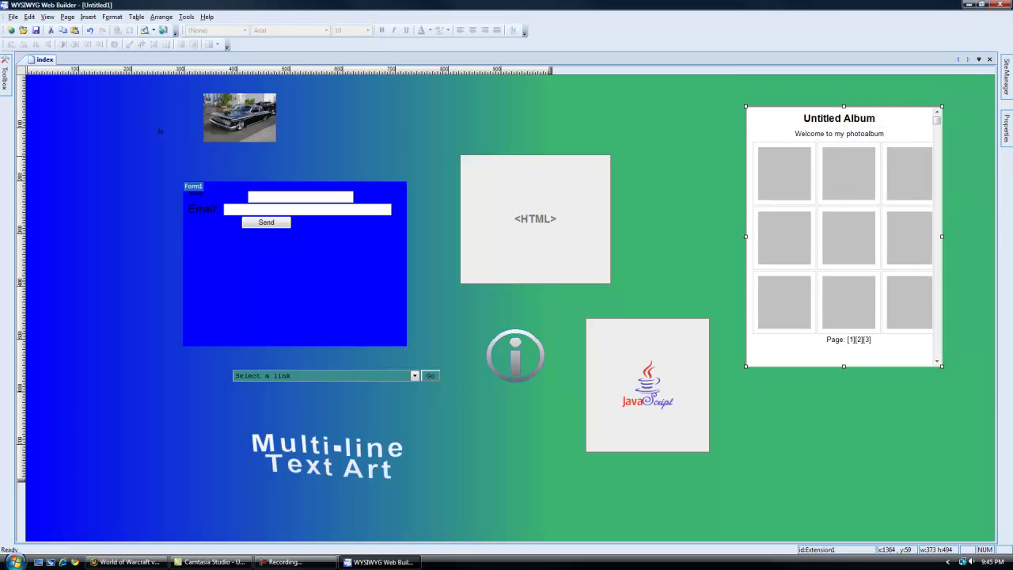
key("ctrl+z")
left_click_drag(637, 343, 489, 437)
left_click(522, 218)
left_click_drag(522, 217, 486, 167)
left_click_drag(367, 227, 349, 216)
left_click_drag(228, 127, 93, 121)
left_click_drag(358, 242, 369, 160)
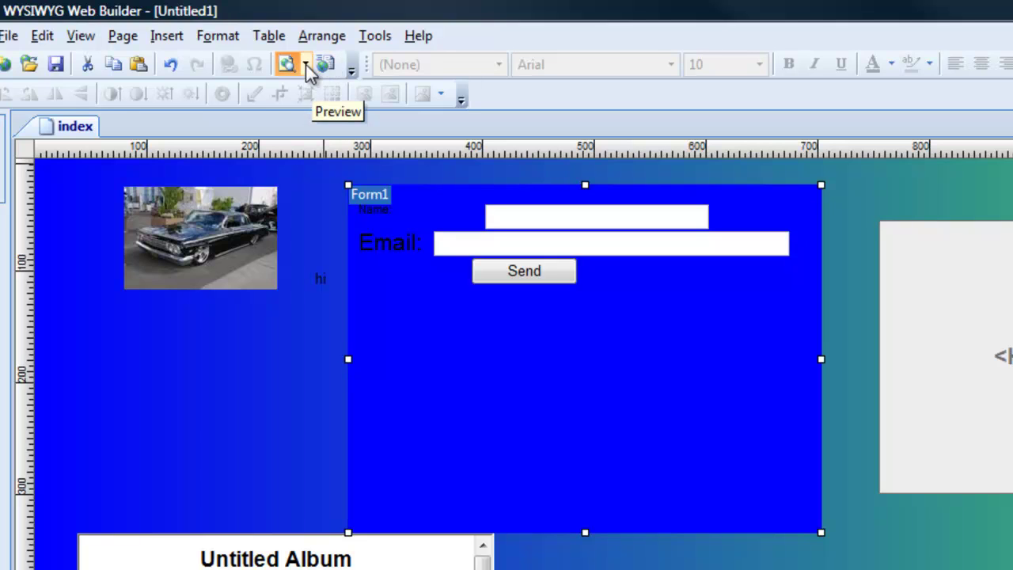
Step: Preview the page in the default browser and switch back to WYSIWYG Web Builder
left_click(305, 64)
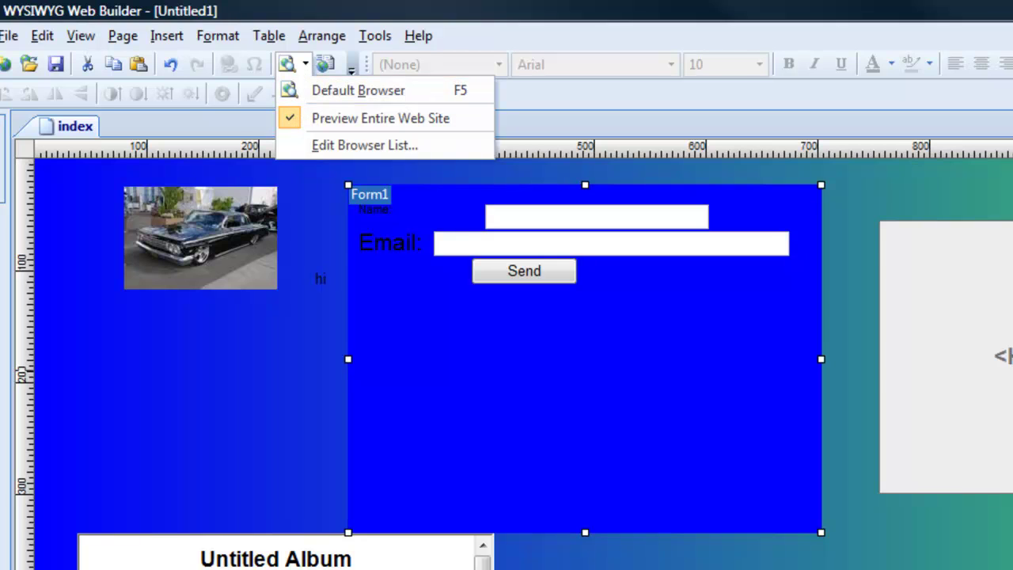
key("Escape")
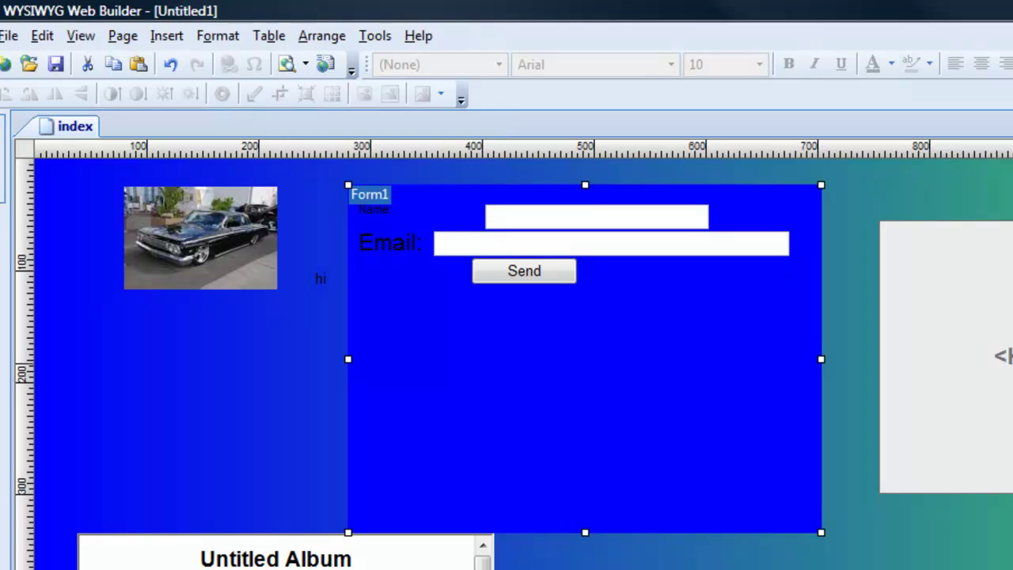
left_click(305, 68)
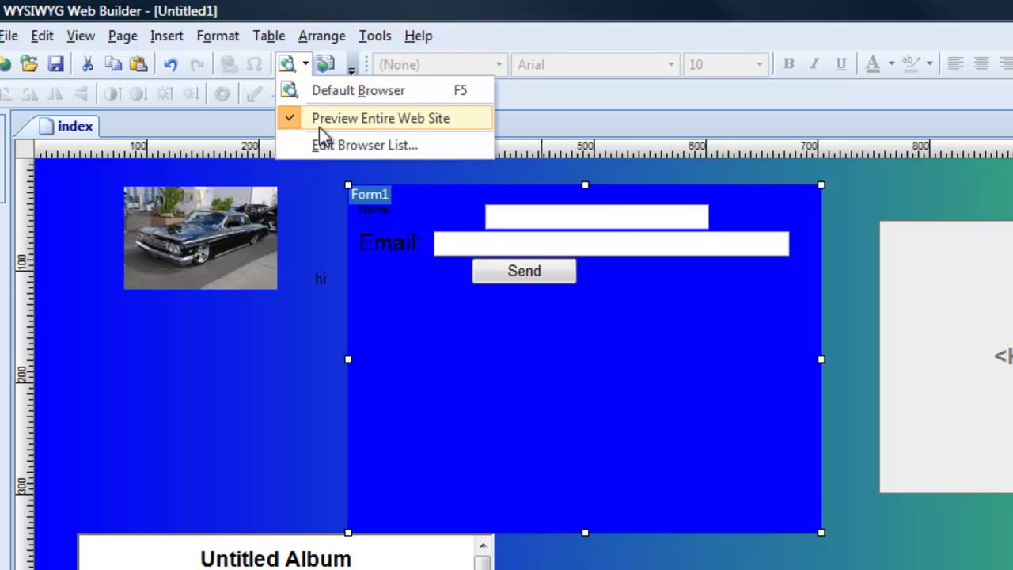
left_click(310, 123)
left_click(305, 66)
left_click(291, 67)
left_click(290, 70)
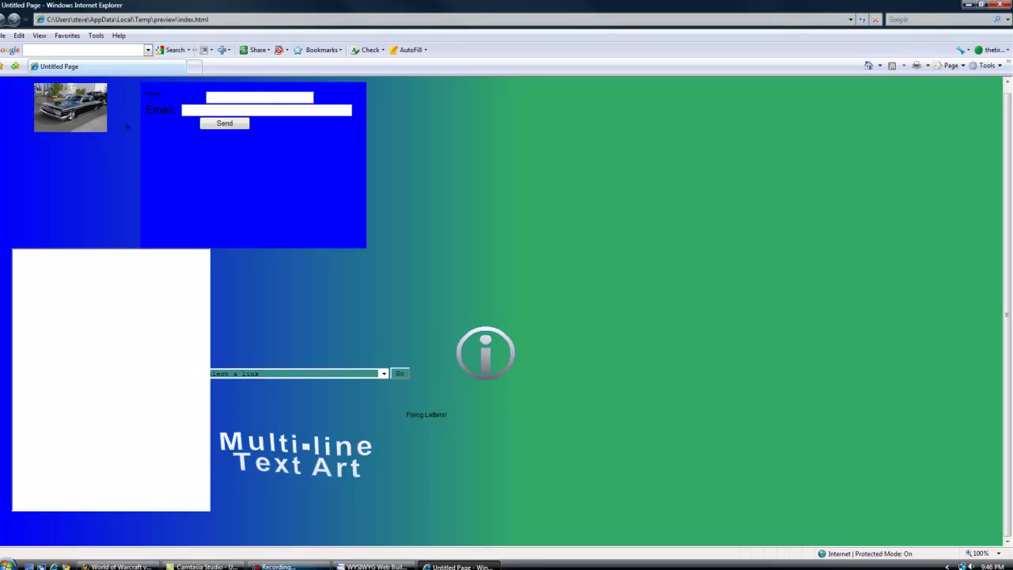
left_click(372, 567)
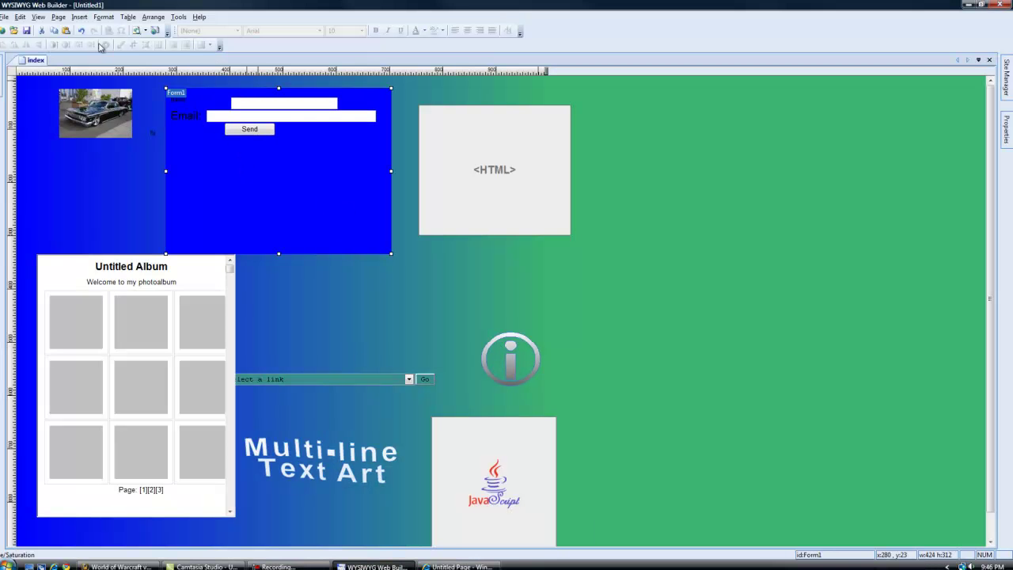
Step: Start a new web site from a template and browse the Default category's designs, including GOEMO - Mexican Restaurant
left_click(5, 17)
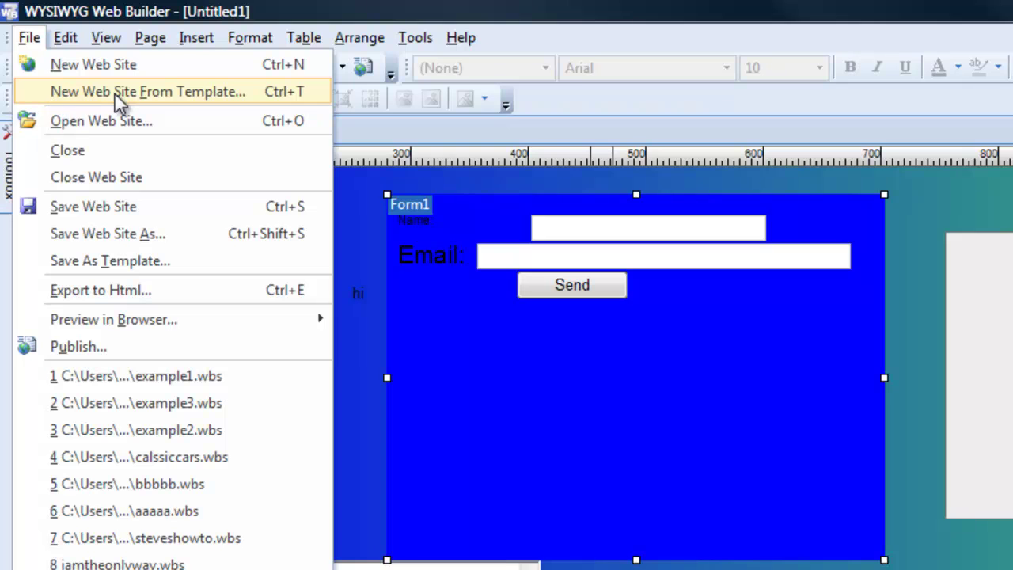
left_click(181, 99)
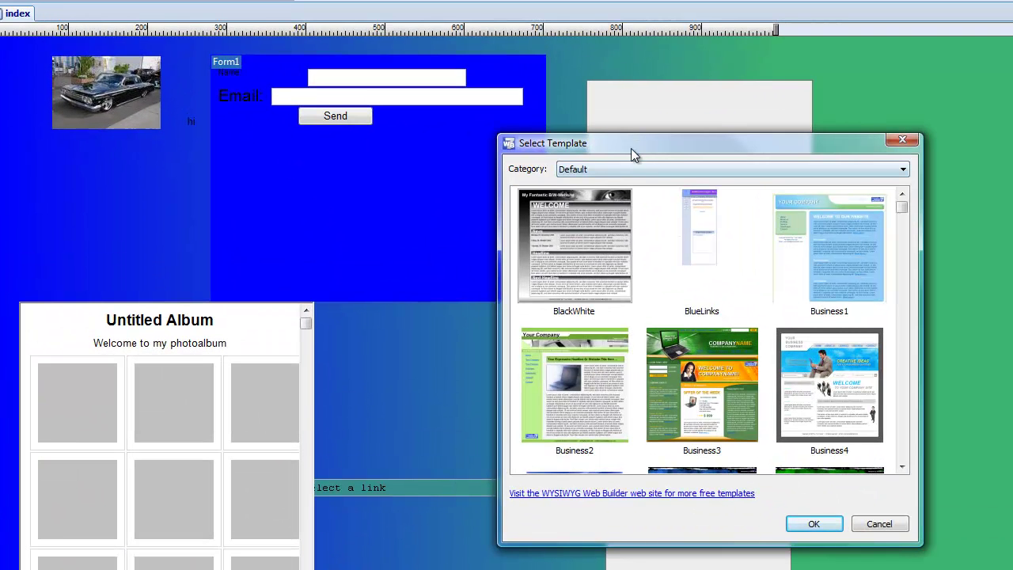
left_click_drag(632, 143, 386, 102)
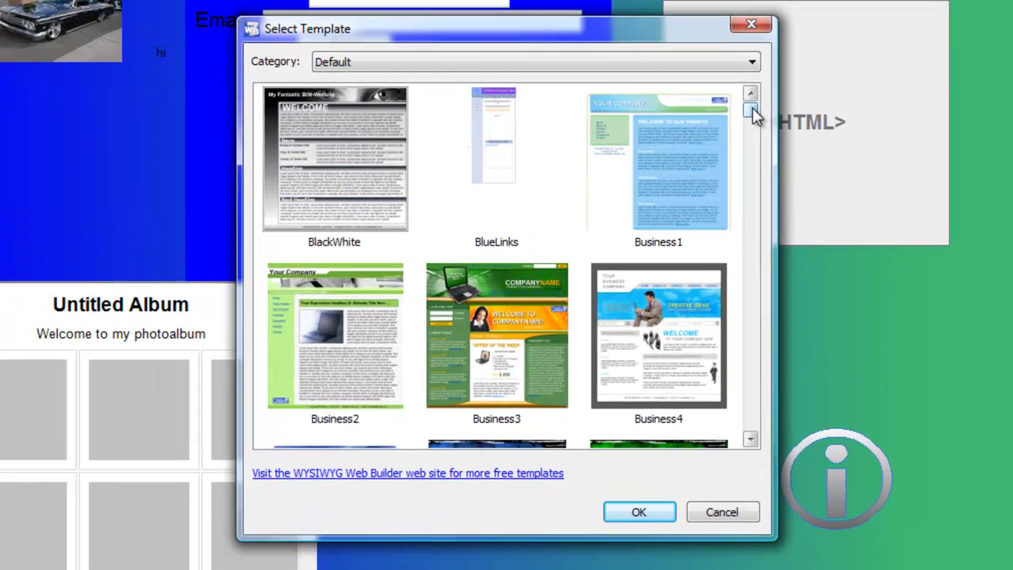
left_click_drag(655, 169, 655, 215)
left_click_drag(758, 168, 740, 304)
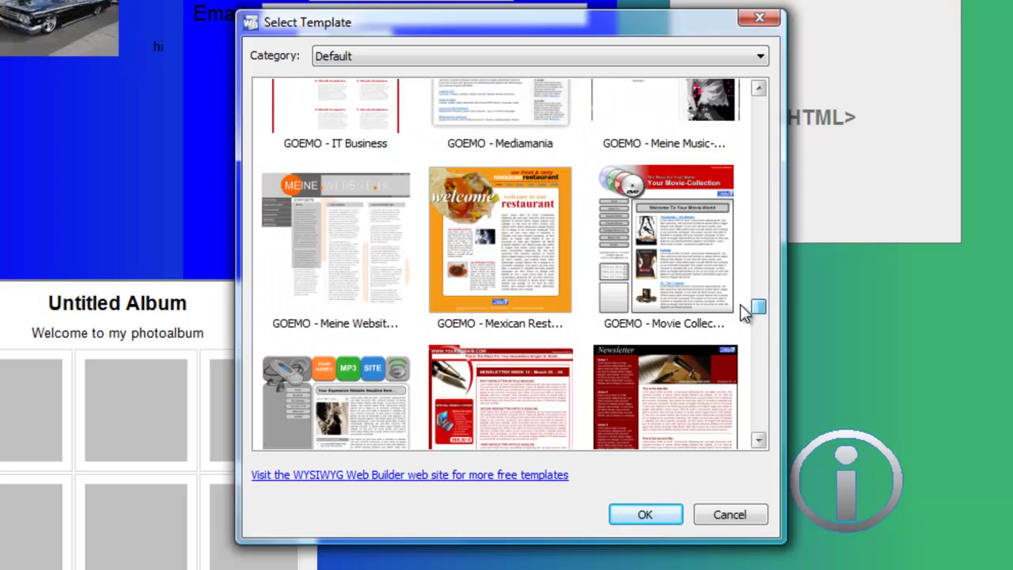
left_click(512, 235)
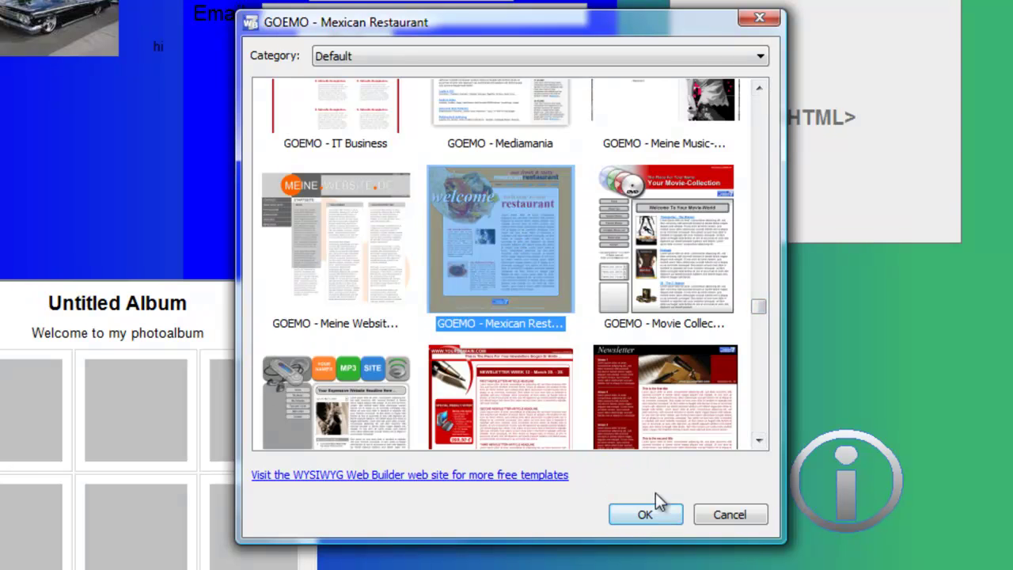
left_click_drag(762, 309, 759, 331)
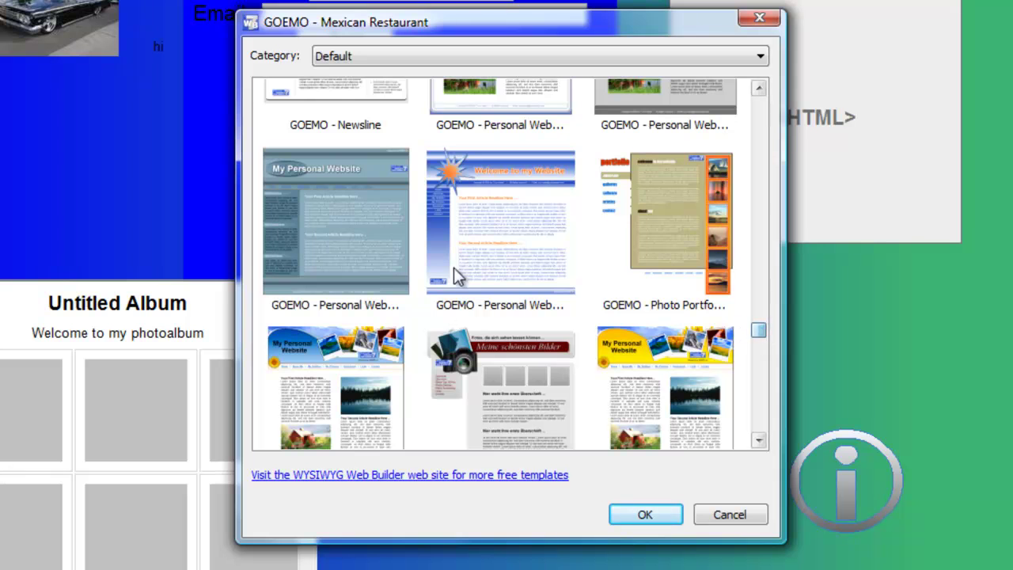
Step: Choose the GOEMO personal website template with the orange star and save the new site as example1
left_click(487, 243)
left_click(640, 518)
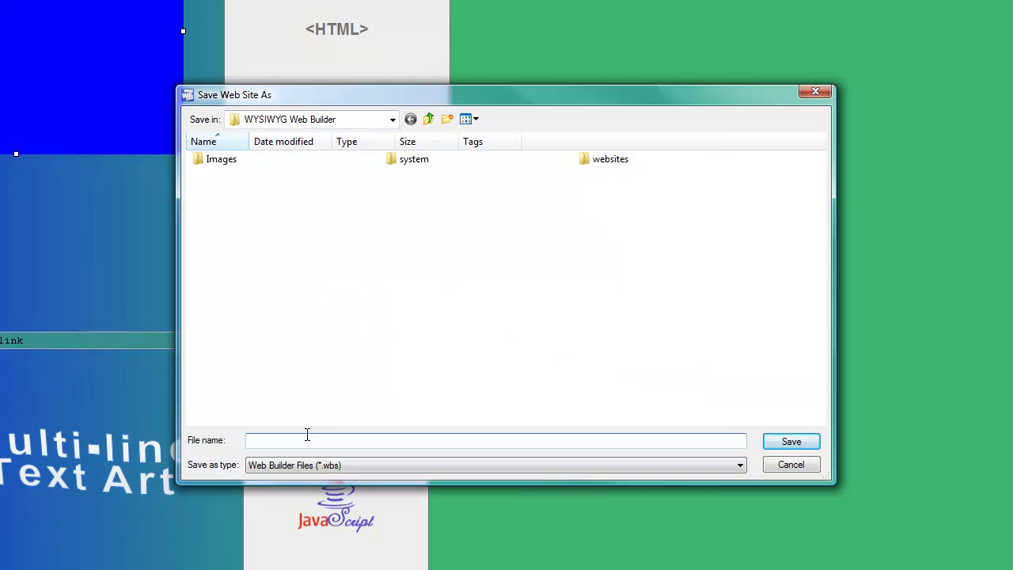
type("example1")
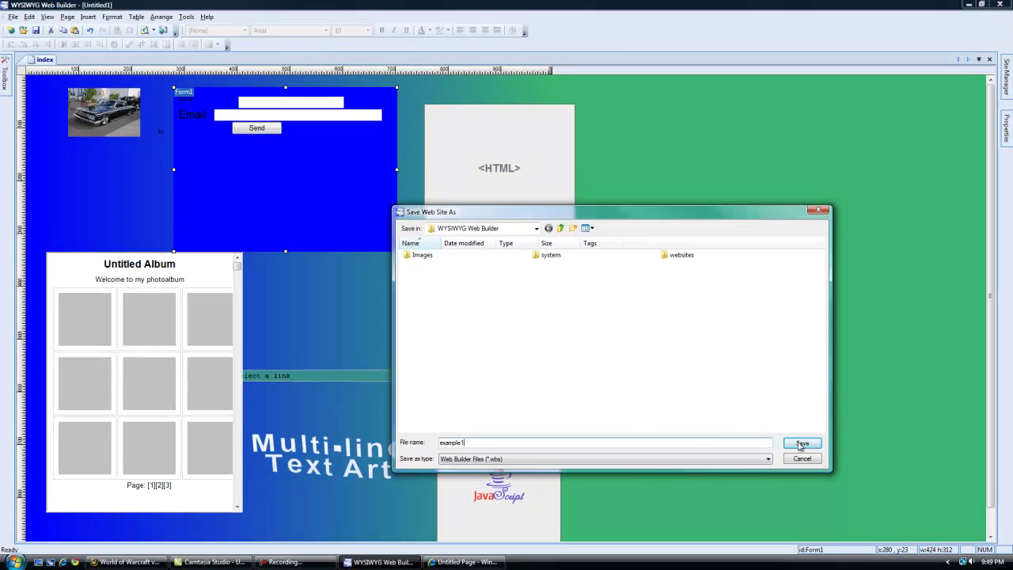
left_click(791, 441)
left_click(528, 304)
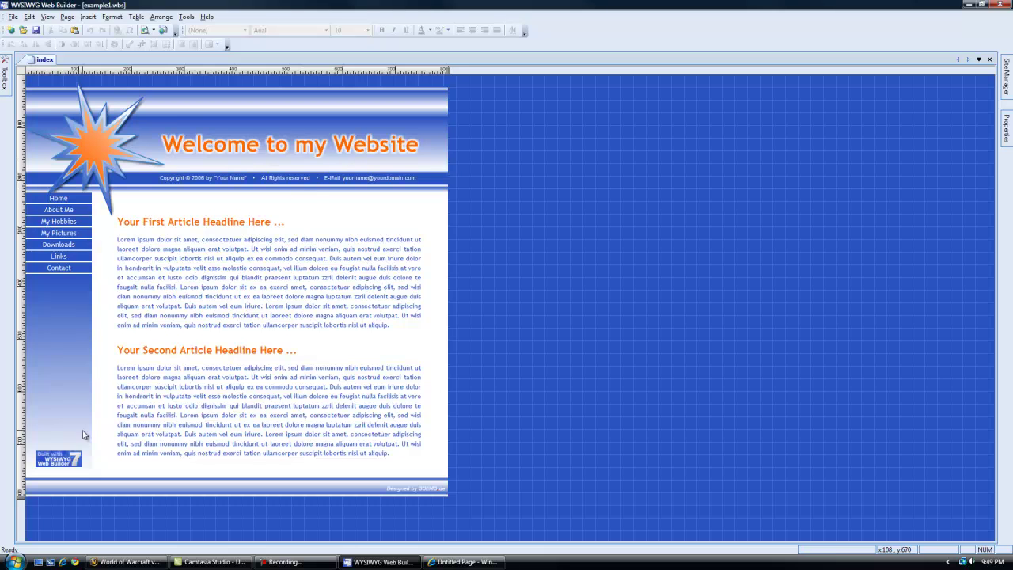
Step: Delete the "Built with WYSIWYG Web Builder" badge at the foot of the side column
left_click(75, 457)
key("Delete")
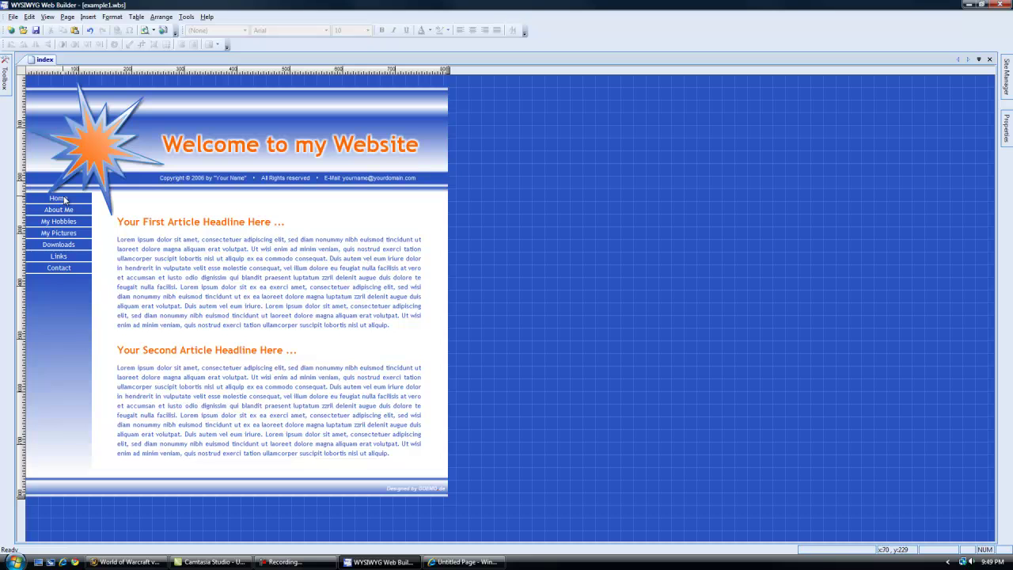
Step: Inspect the navigation bar's properties without changing them, preview the page in the browser and return to WYSIWYG Web Builder
left_click(63, 242)
double_click(63, 242)
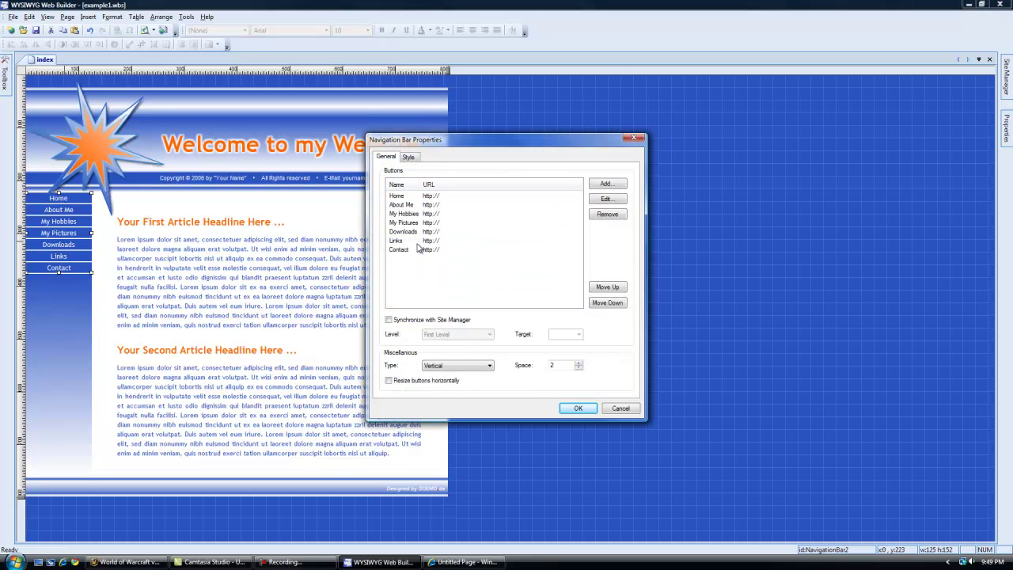
left_click(631, 410)
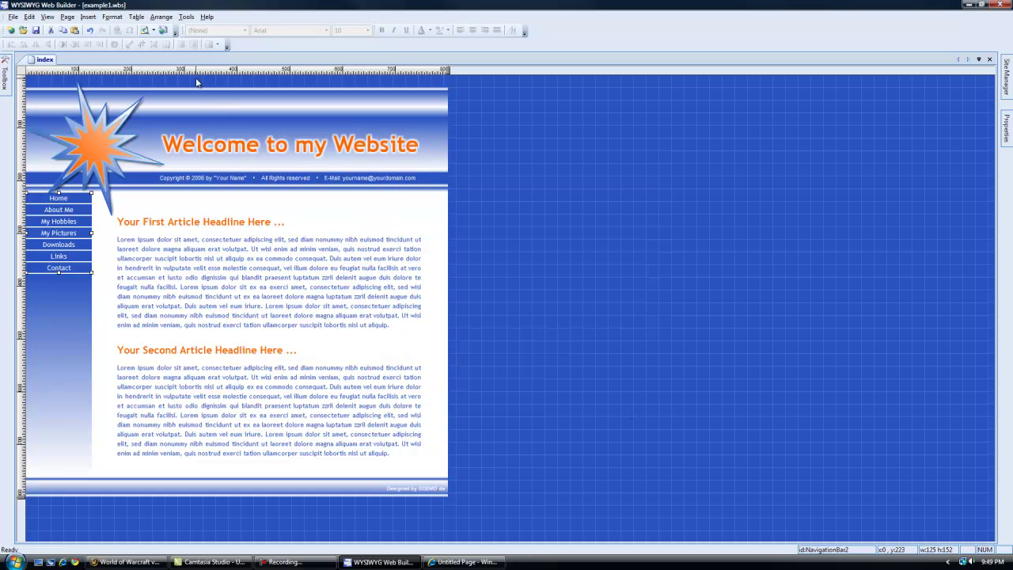
left_click(146, 30)
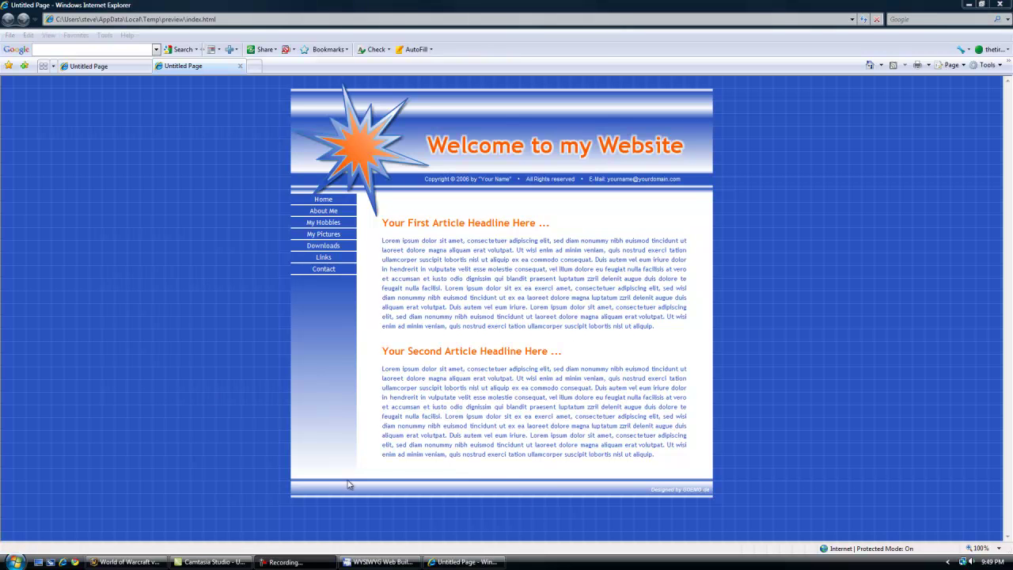
left_click(380, 562)
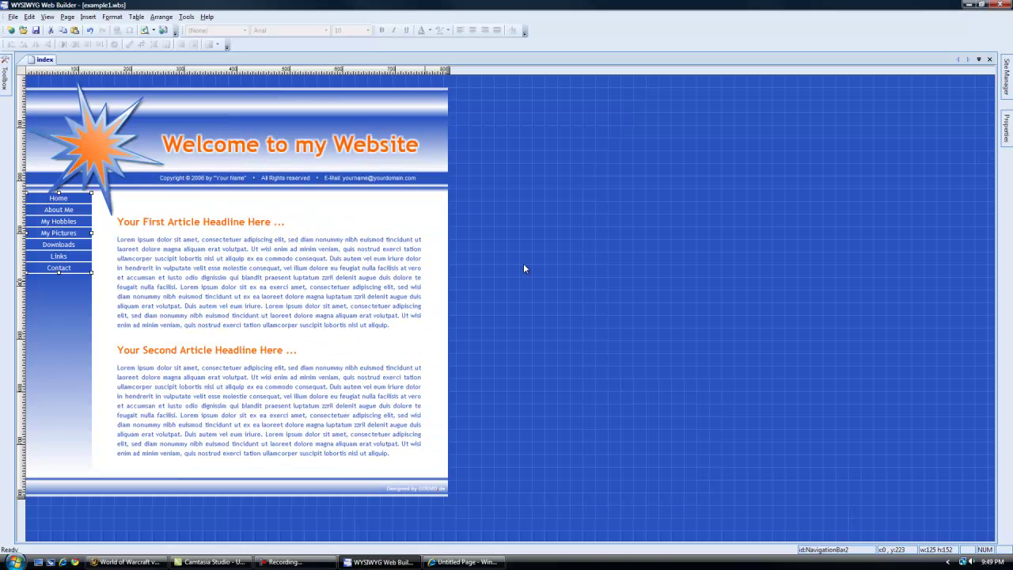
Step: Delete the first article's headline and paragraph from the main text block
left_click(318, 270)
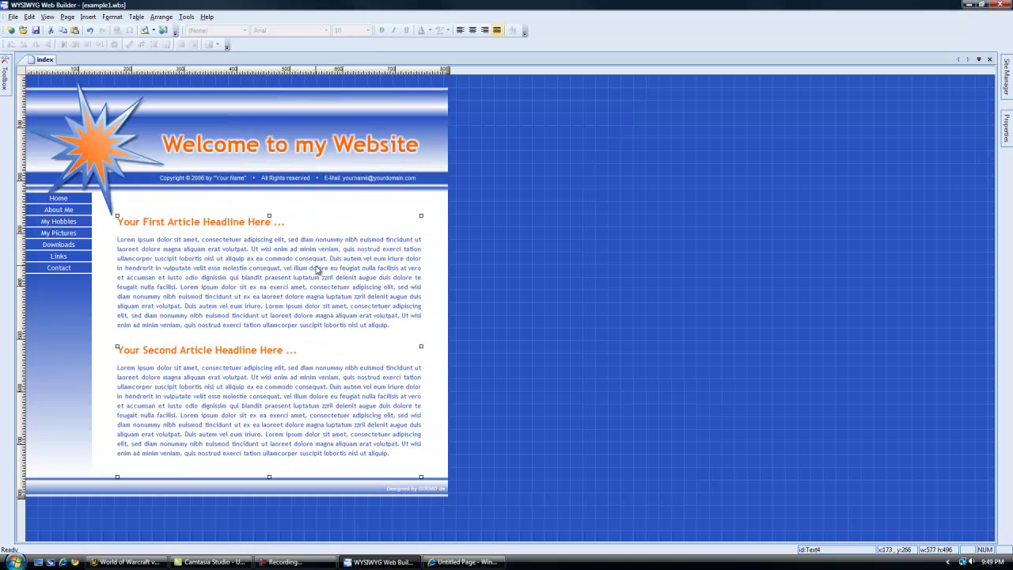
left_click(390, 324, "shift")
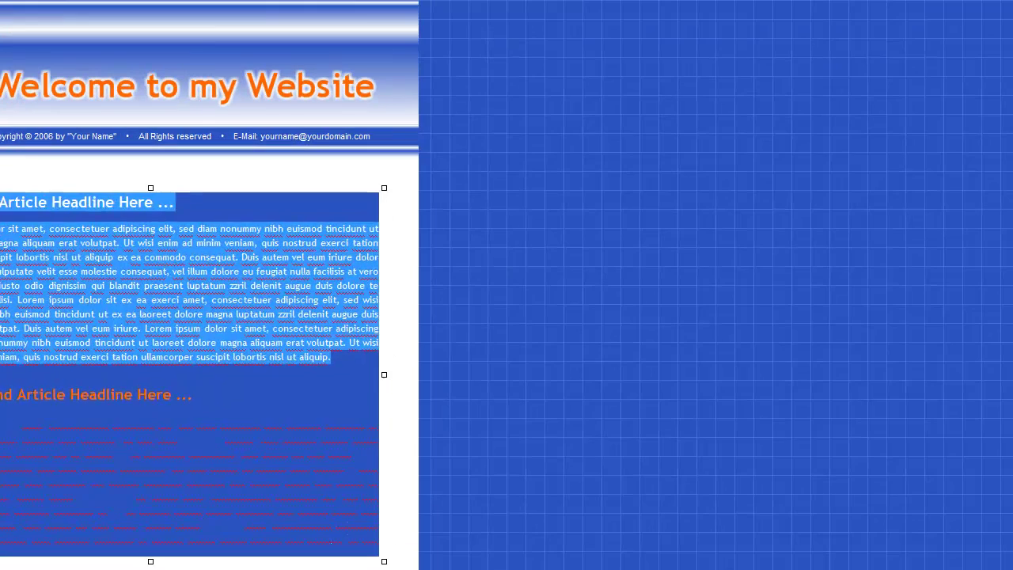
key("Delete")
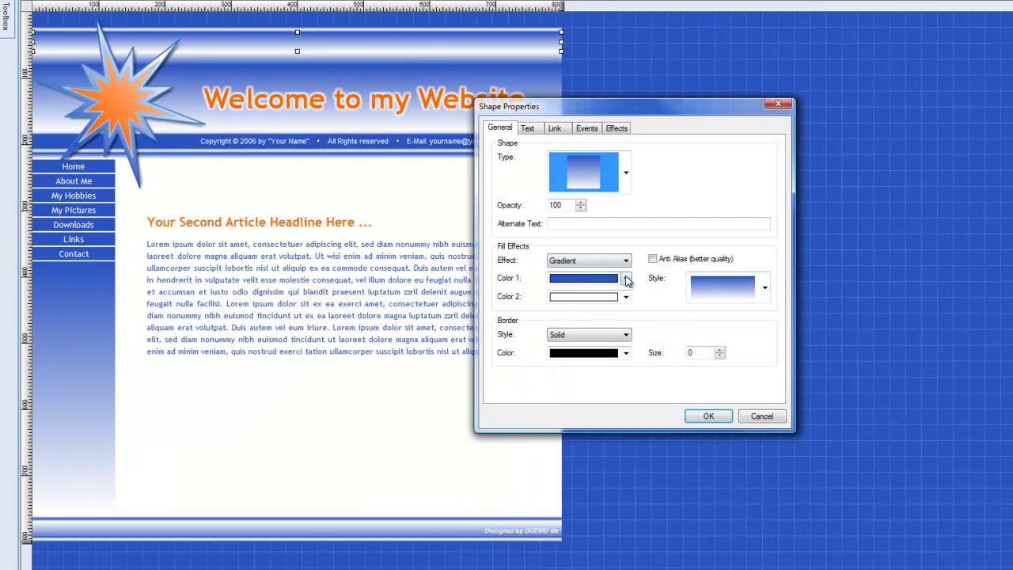
Step: Set the first gradient color of the uppermost header band to dark red
left_click(625, 278)
left_click(567, 307)
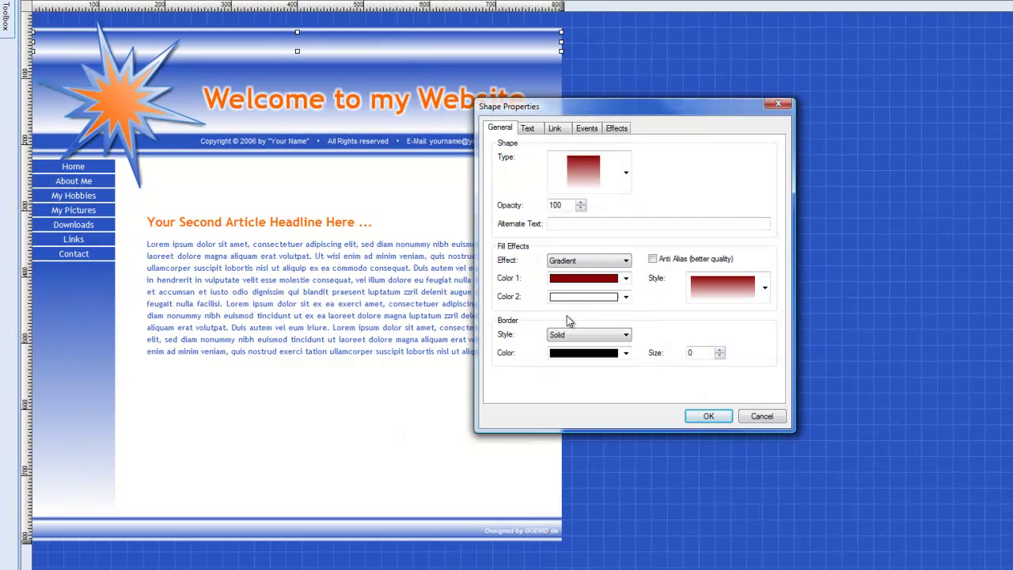
left_click(704, 416)
Step: Set the solid fill color of the white content background shape to orange
left_click(364, 403)
double_click(484, 391)
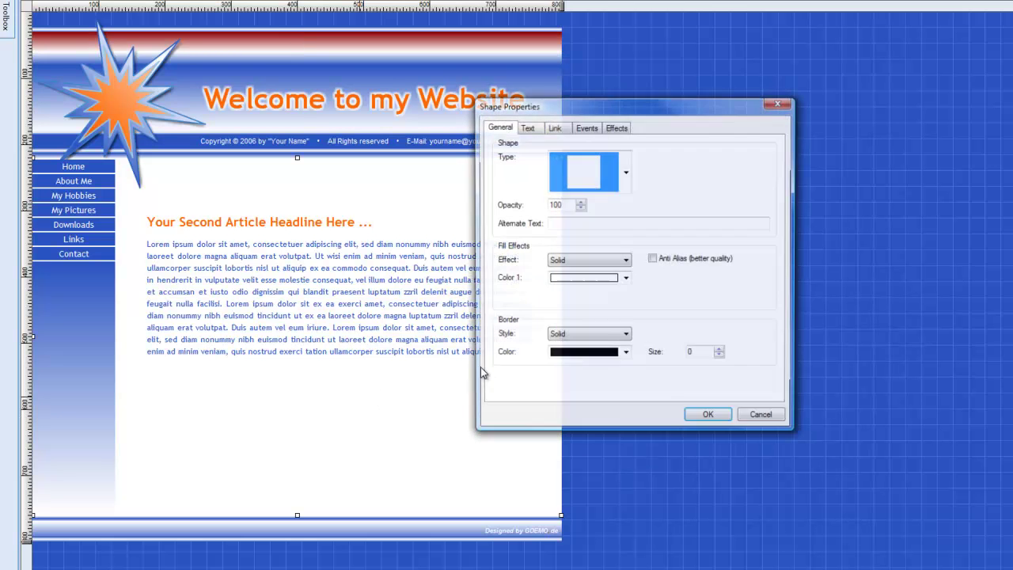
left_click(625, 277)
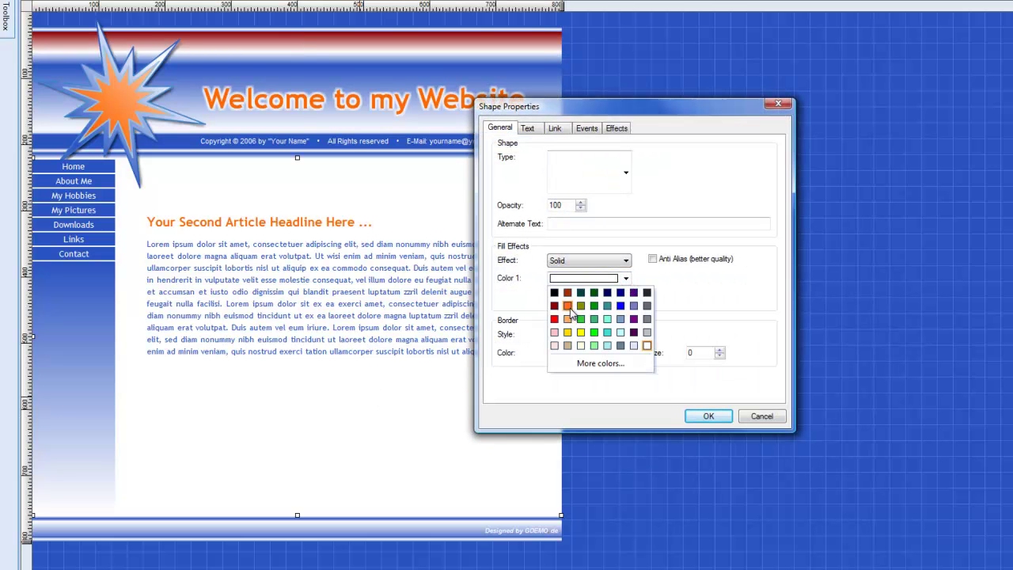
left_click(567, 305)
left_click(708, 415)
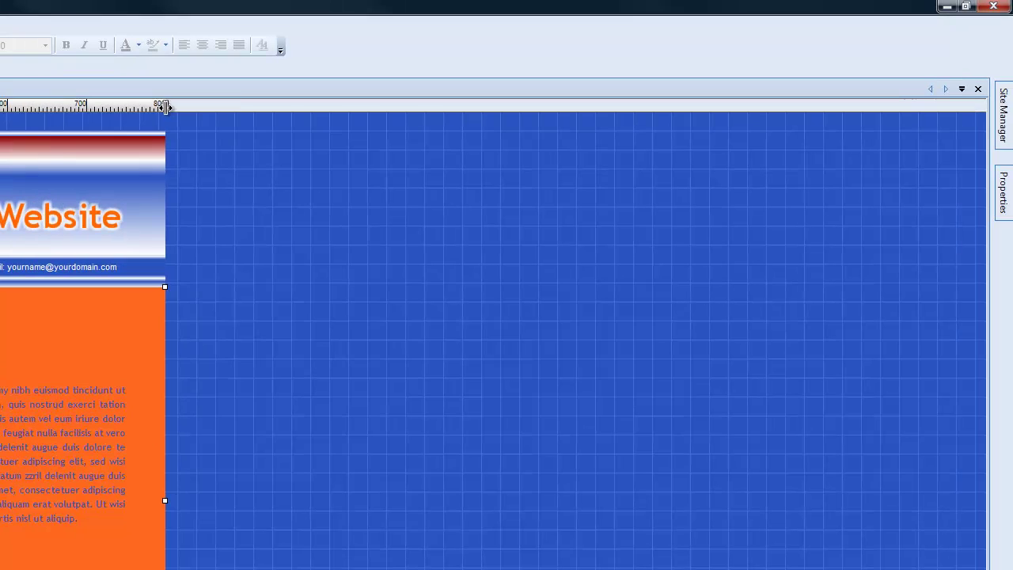
Step: Widen the page to about 1000 pixels and stretch the dark red header band and the light band below it to match
left_click_drag(447, 70, 515, 72)
left_click_drag(263, 108, 328, 105)
left_click(163, 166)
left_click_drag(164, 168, 343, 168)
left_click(162, 148)
left_click_drag(165, 148, 341, 149)
Step: Stretch the title banner background and the orange content shape to the widened page edge, and preview the page
left_click(161, 207)
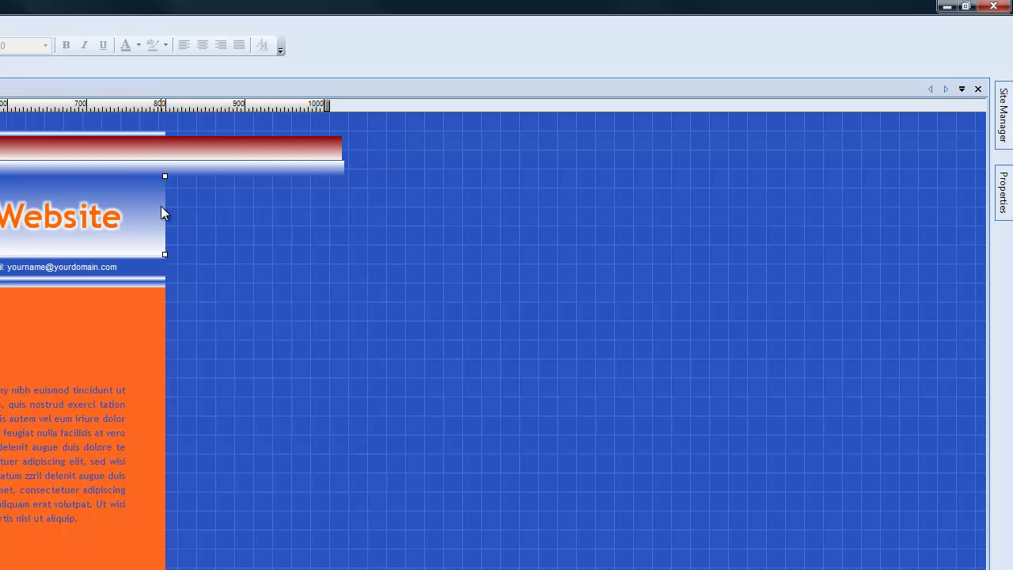
left_click_drag(166, 177, 345, 190)
left_click(168, 303)
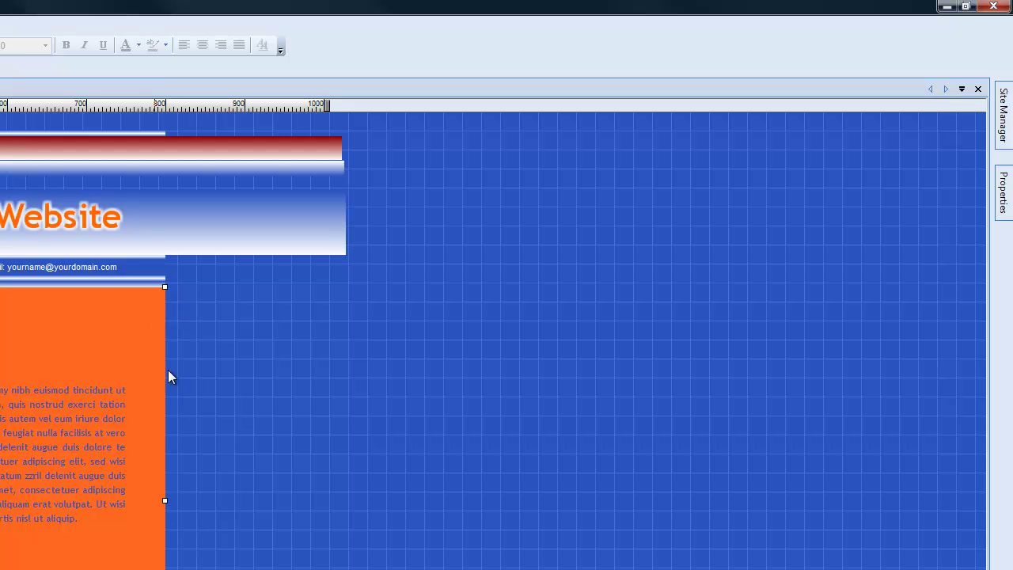
left_click_drag(166, 502, 337, 499)
left_click(223, 34)
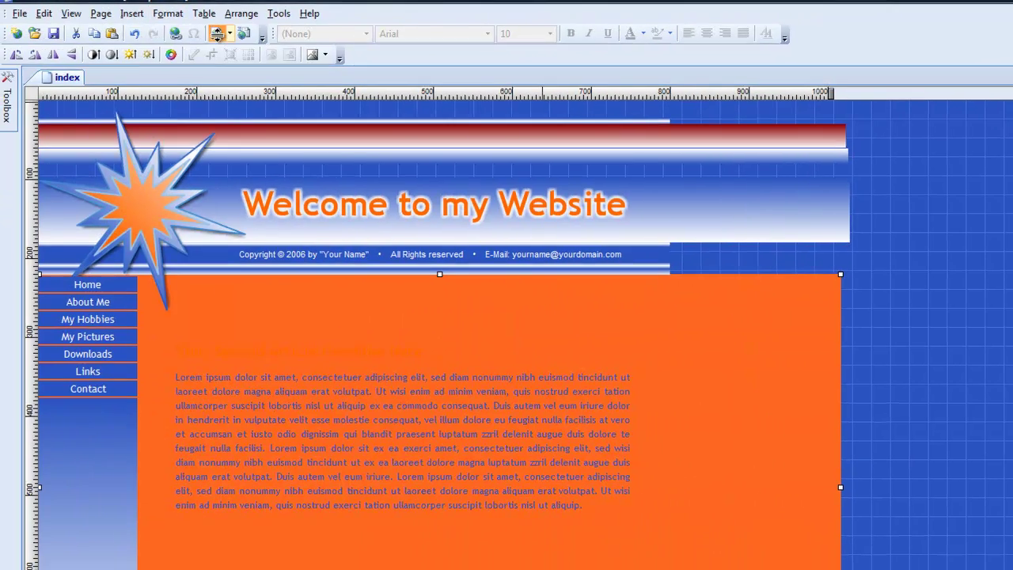
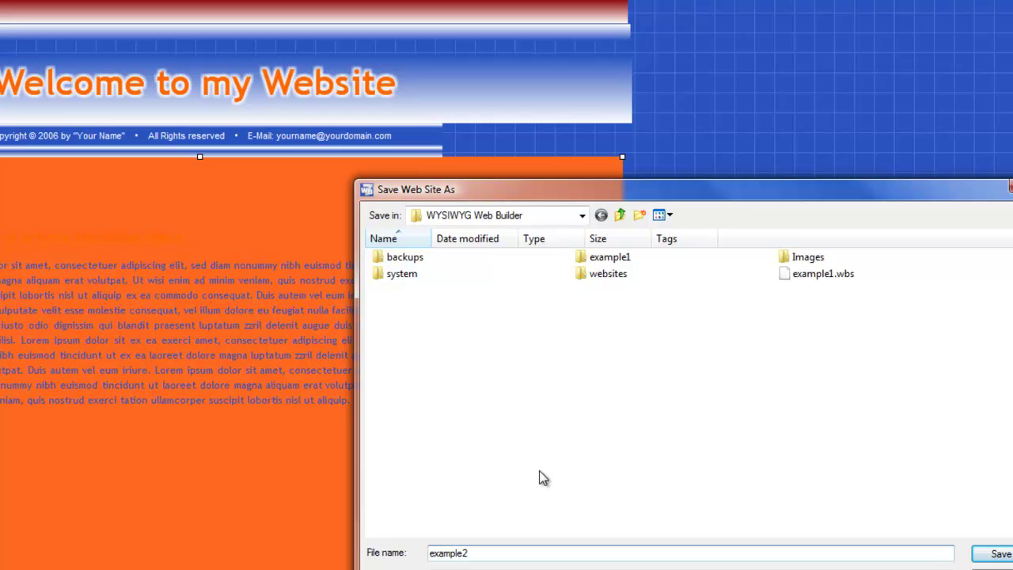
Step: Save the new site made from the business company template as example2, preview it in the browser and return to WYSIWYG Web Builder
left_click(991, 554)
left_click(560, 342)
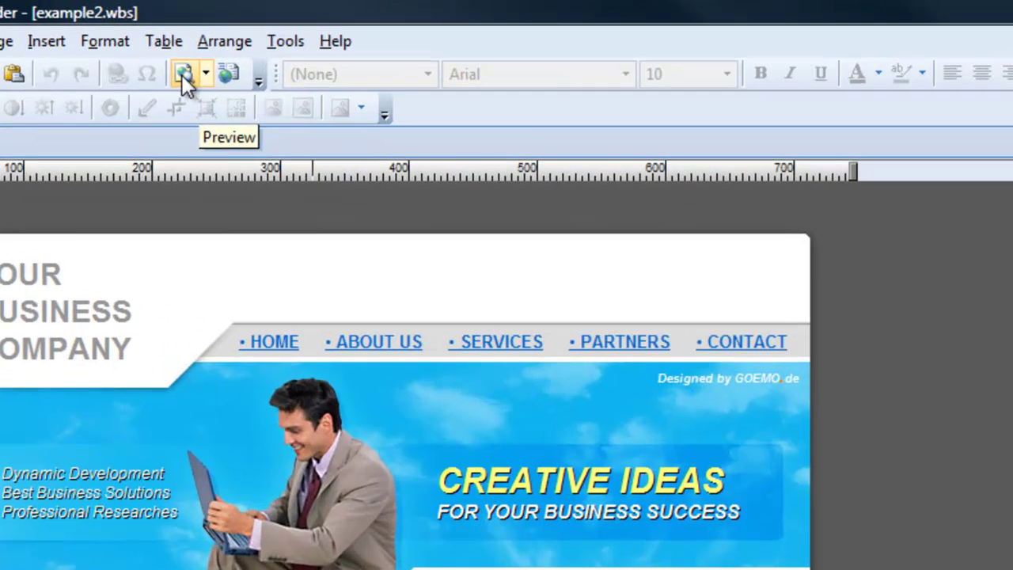
left_click(181, 74)
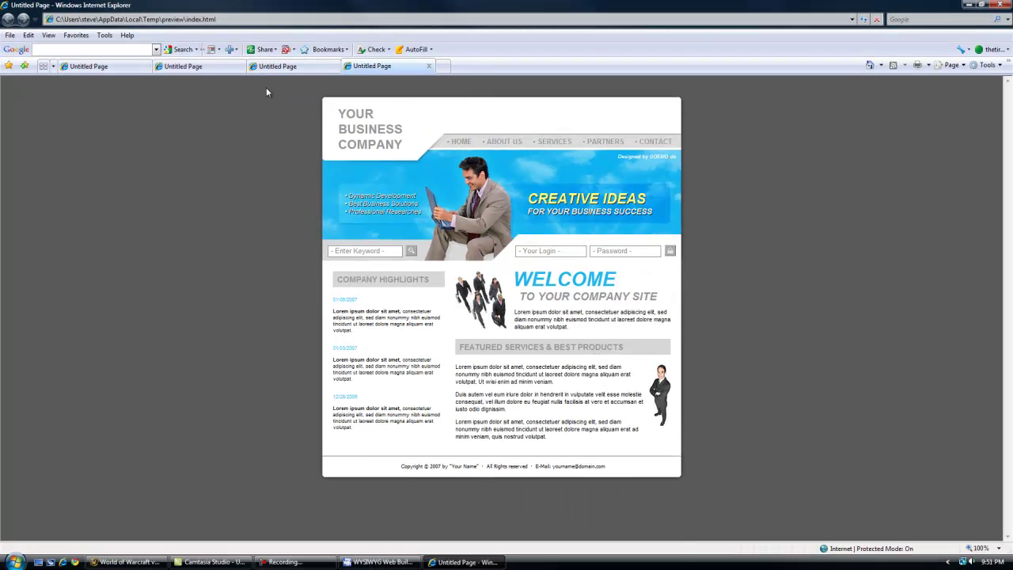
left_click(380, 562)
Step: Stretch the header banner image and the page to about 1000 pixels wide
left_click(409, 110)
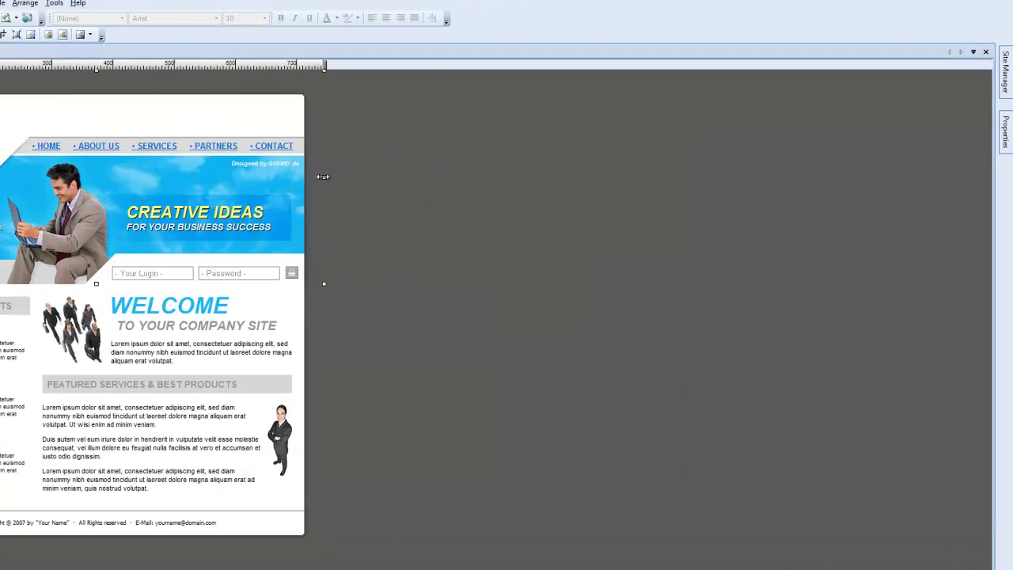
left_click_drag(422, 169, 532, 169)
left_click_drag(289, 202, 318, 199)
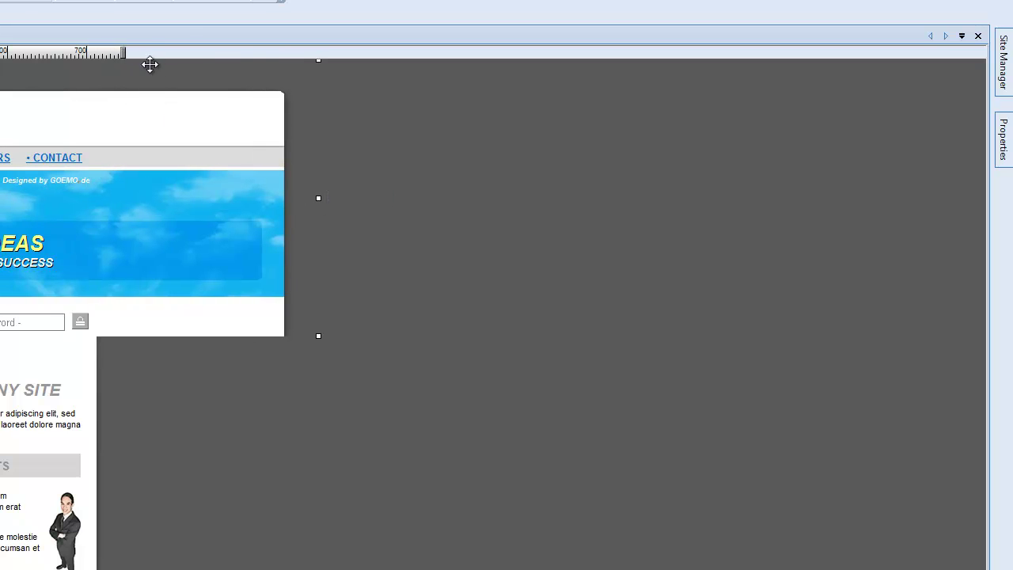
mouse_move(125, 51)
left_mouse_down()
mouse_move(348, 61)
mouse_move(320, 60)
left_mouse_up()
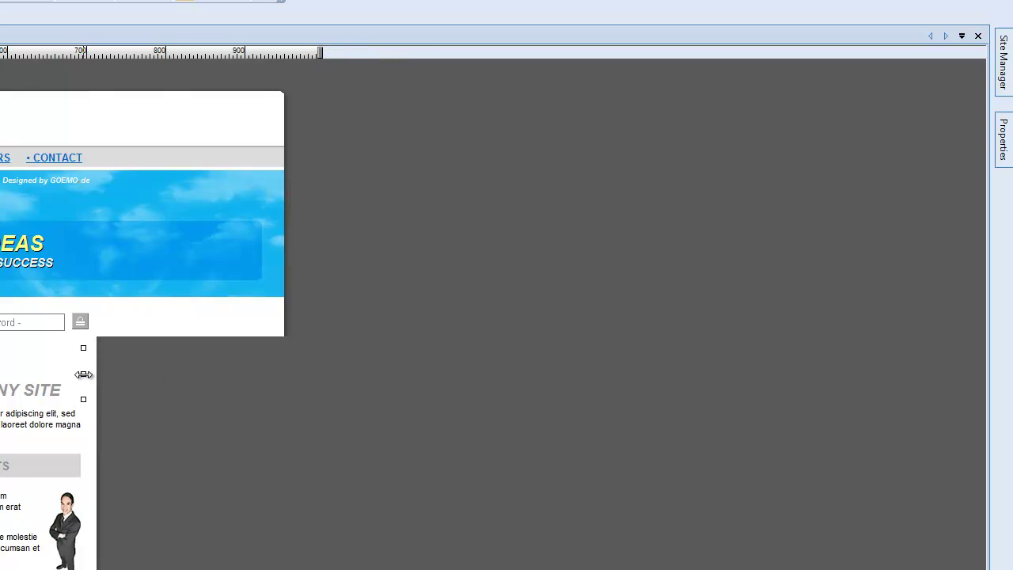
Step: Stretch the white middle content background image to about 993 pixels wide to line up with the header
left_click_drag(83, 374, 123, 475)
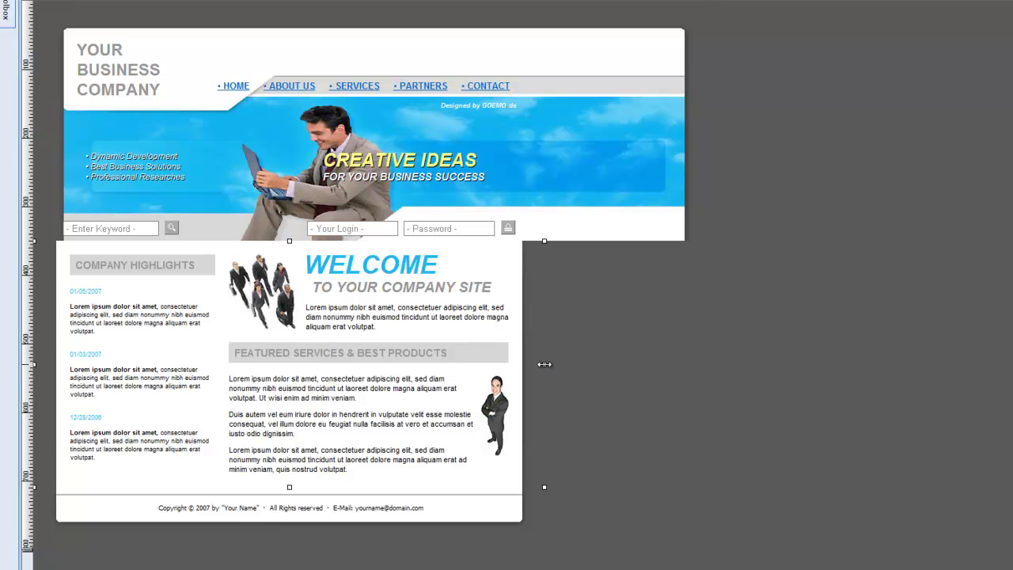
left_click_drag(544, 364, 714, 357)
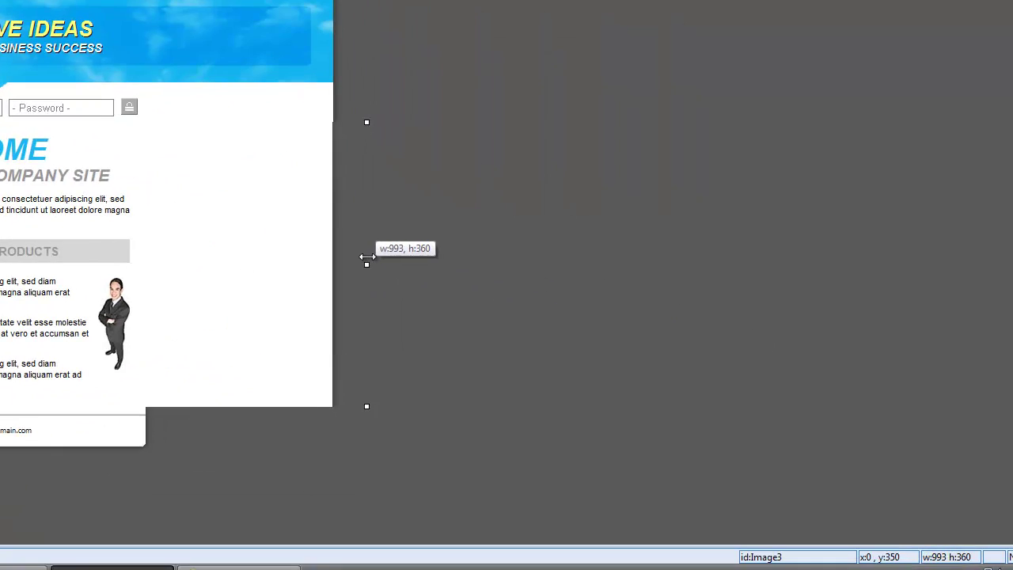
left_click_drag(366, 256, 367, 257)
Step: Stretch the footer image to about 995 pixels wide, preview the page in the browser and return to WYSIWYG Web Builder
left_click(136, 432)
left_click_drag(143, 428, 79, 424)
left_click(125, 437)
left_click_drag(172, 442, 369, 443)
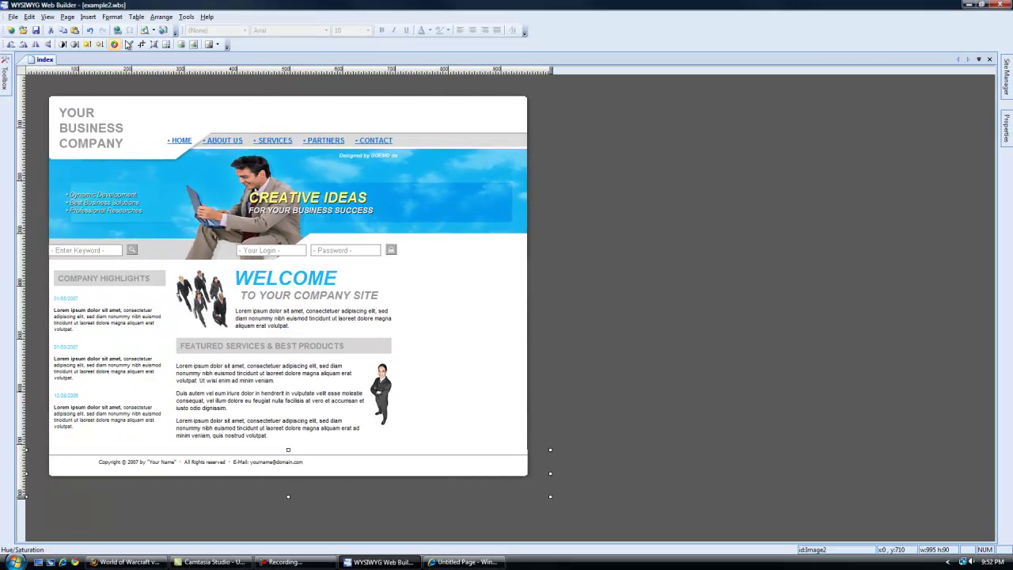
left_click(145, 31)
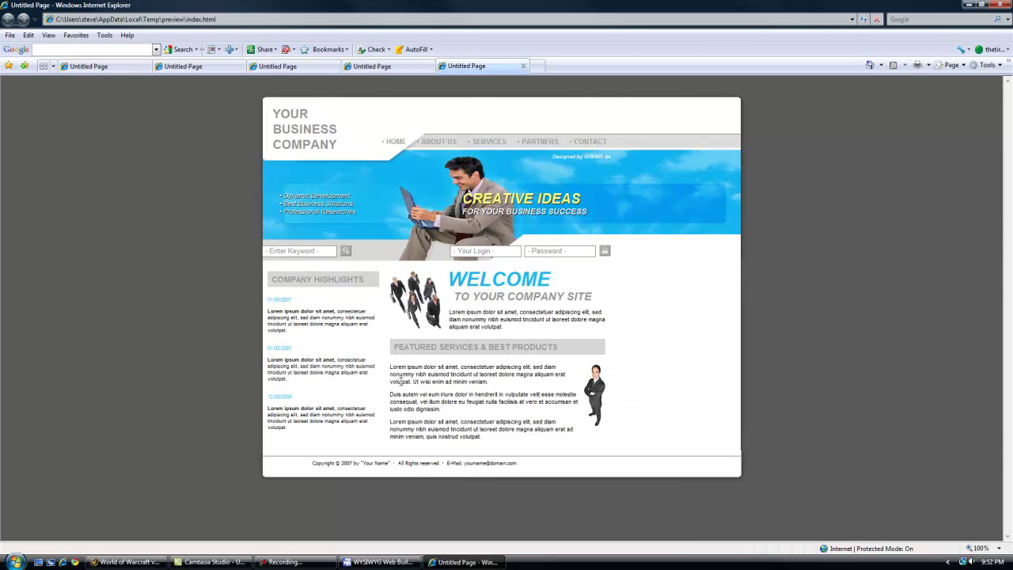
left_click(377, 562)
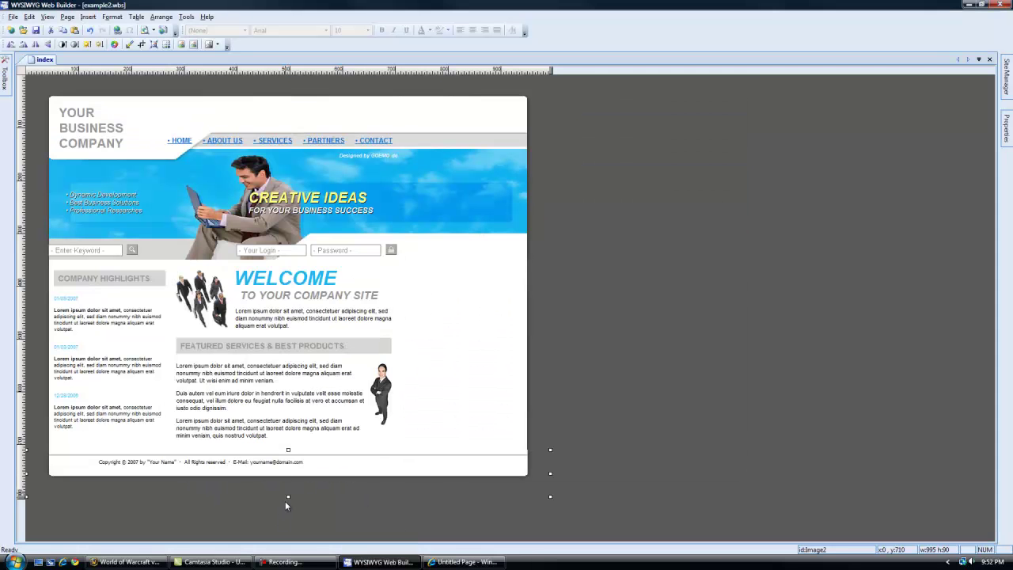
Step: Stretch the footer image to about 251 pixels high and delete the company name, navigation links and CREATIVE IDEAS slogan from the header
left_click_drag(287, 497, 273, 554)
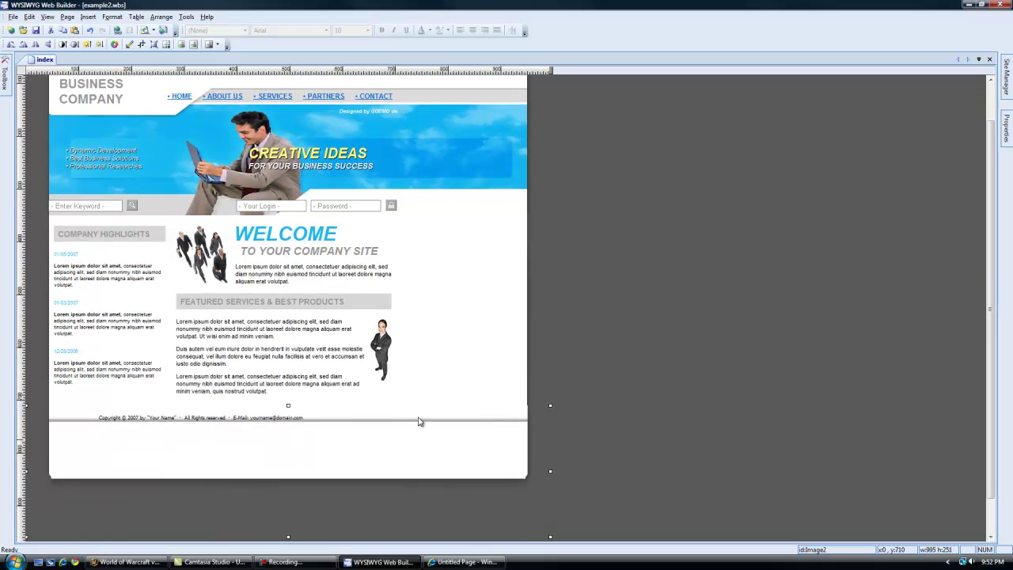
left_click(185, 144)
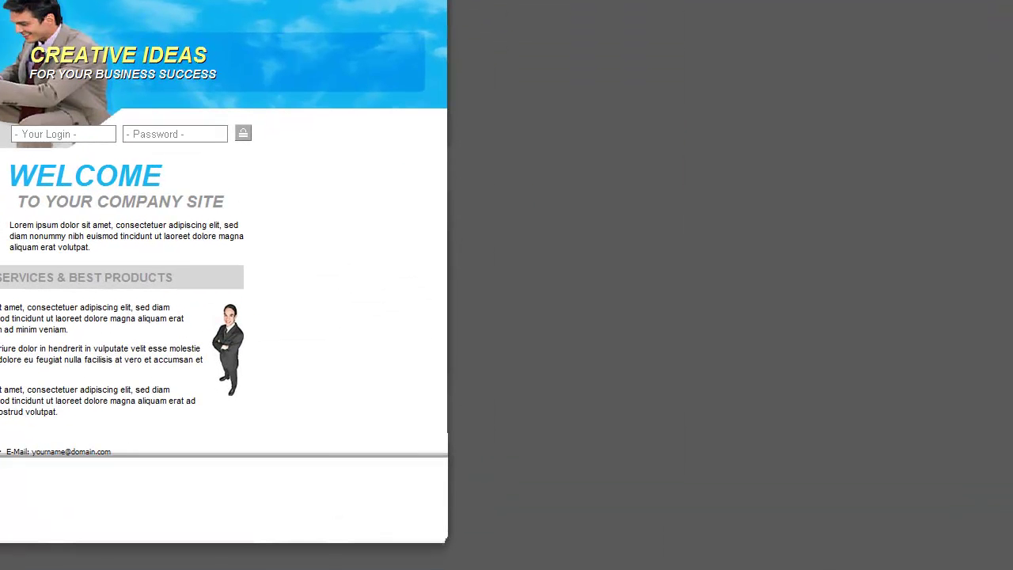
left_click(118, 129)
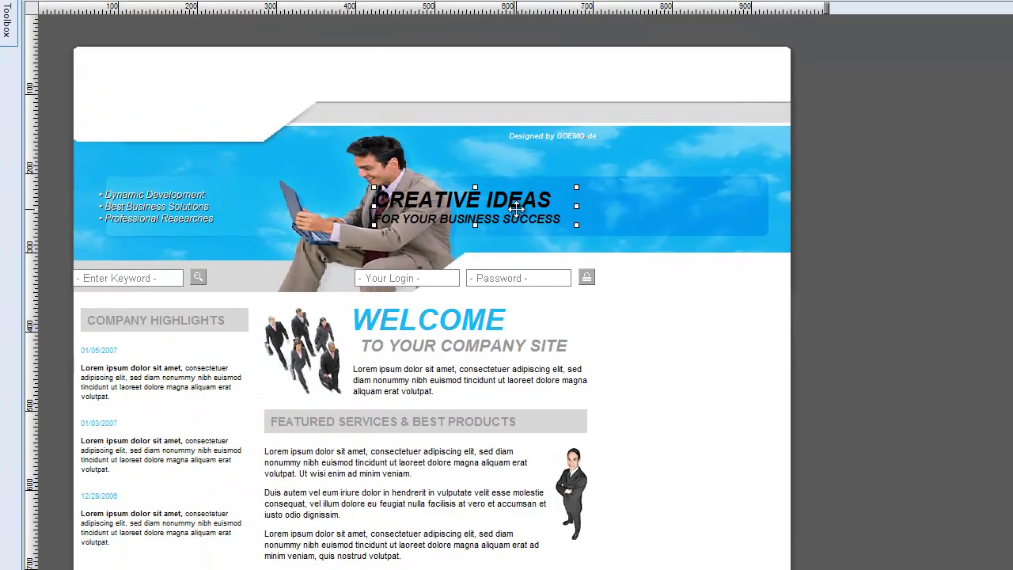
key("Delete")
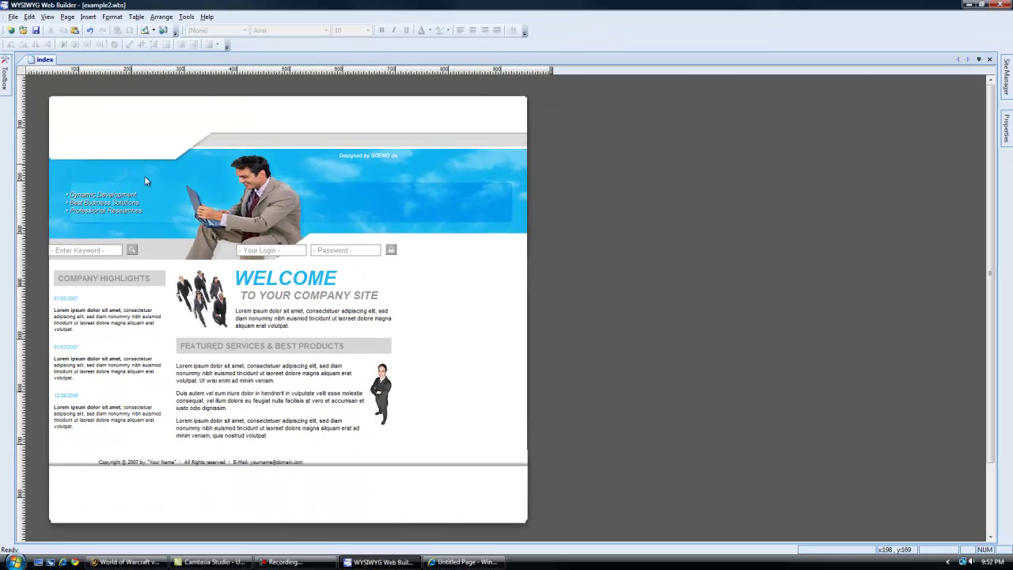
Step: Clone the index page in the example2 site structure
left_click(1008, 71)
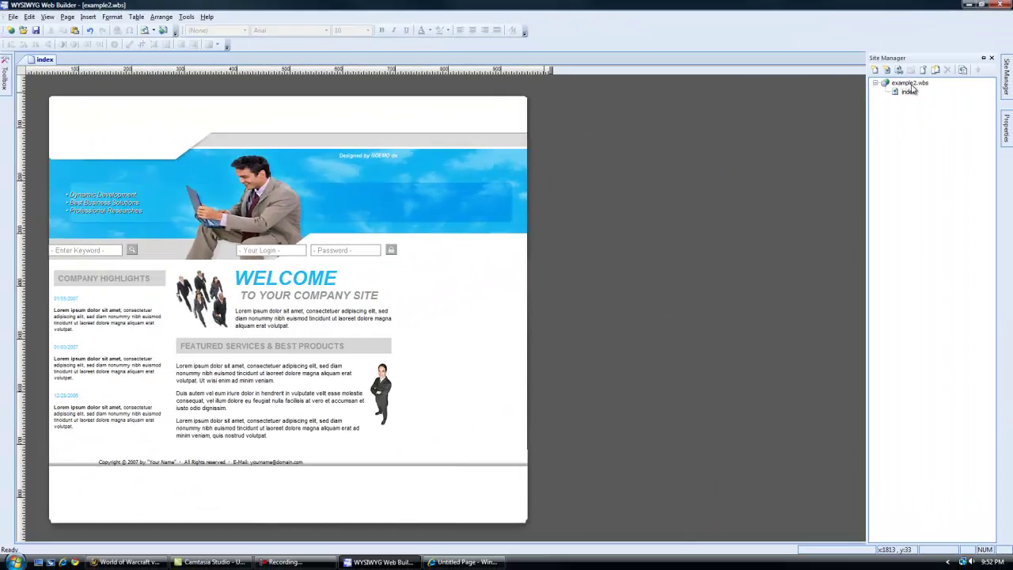
left_click(910, 83)
right_click(912, 86)
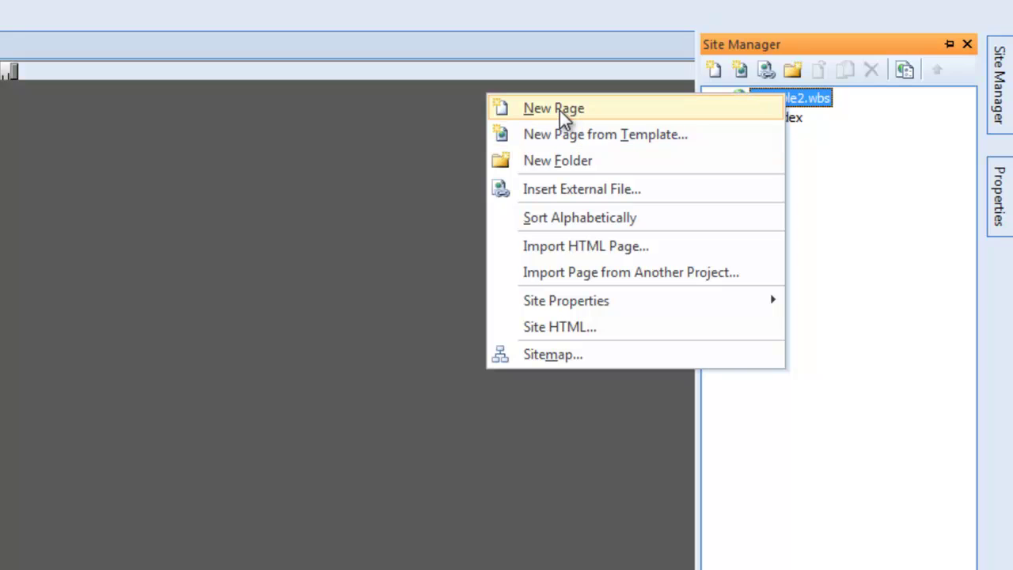
left_click(827, 137)
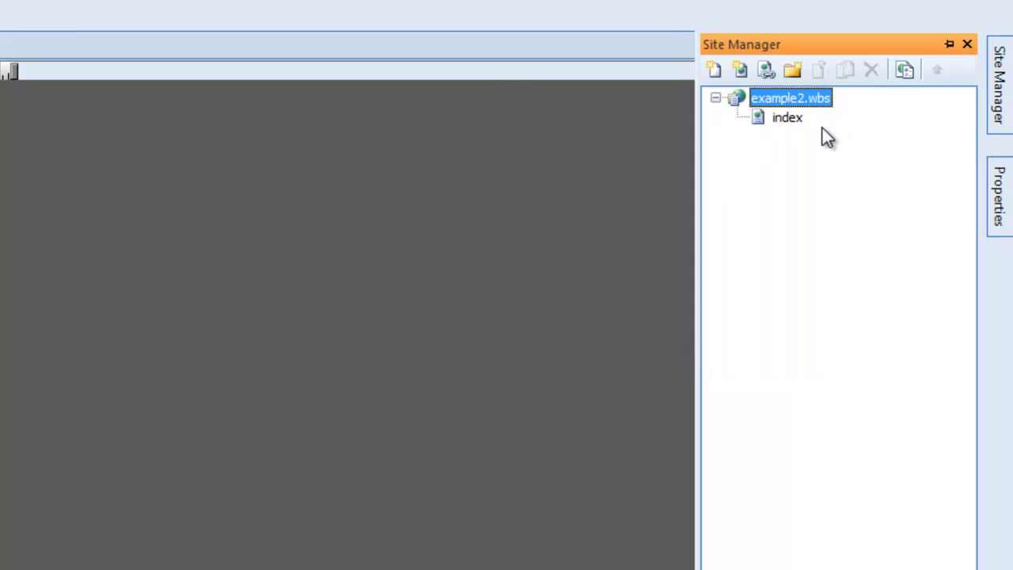
left_click(787, 118)
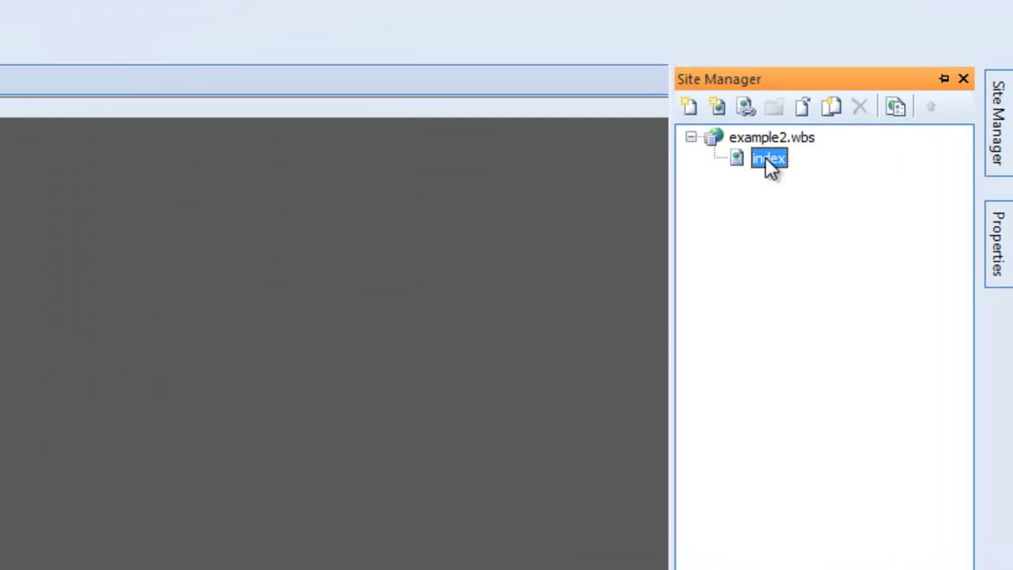
right_click(766, 156)
left_click(490, 323)
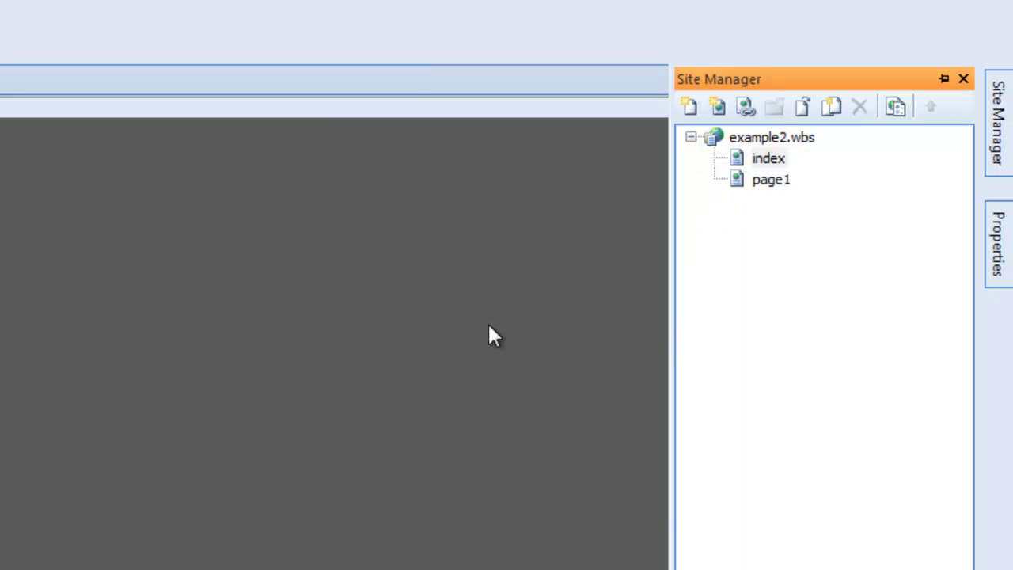
Step: Clone the index page a second time and open the cloned pages for editing
left_click(758, 178)
left_click(768, 158)
right_click(768, 158)
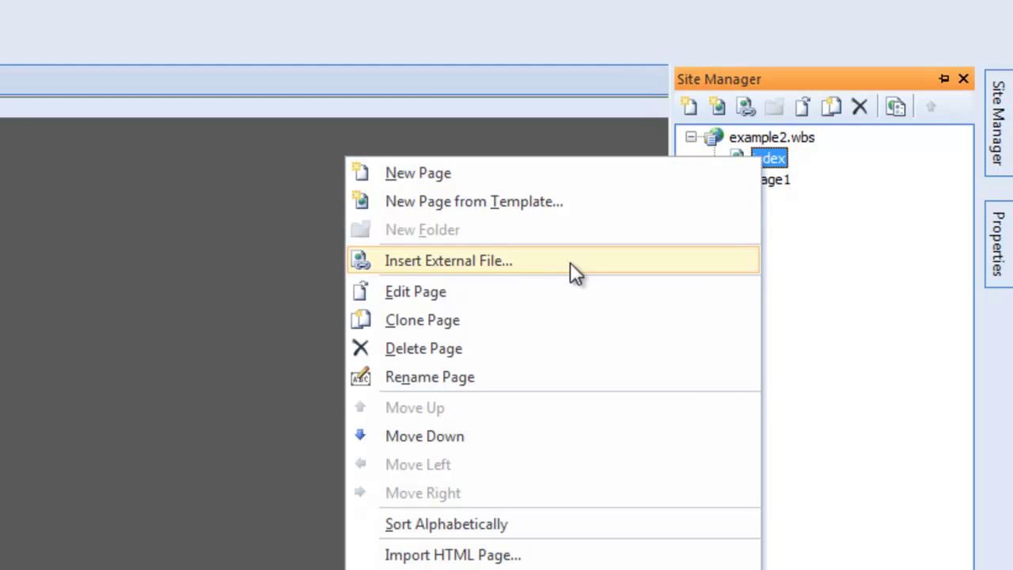
left_click(495, 320)
double_click(764, 179)
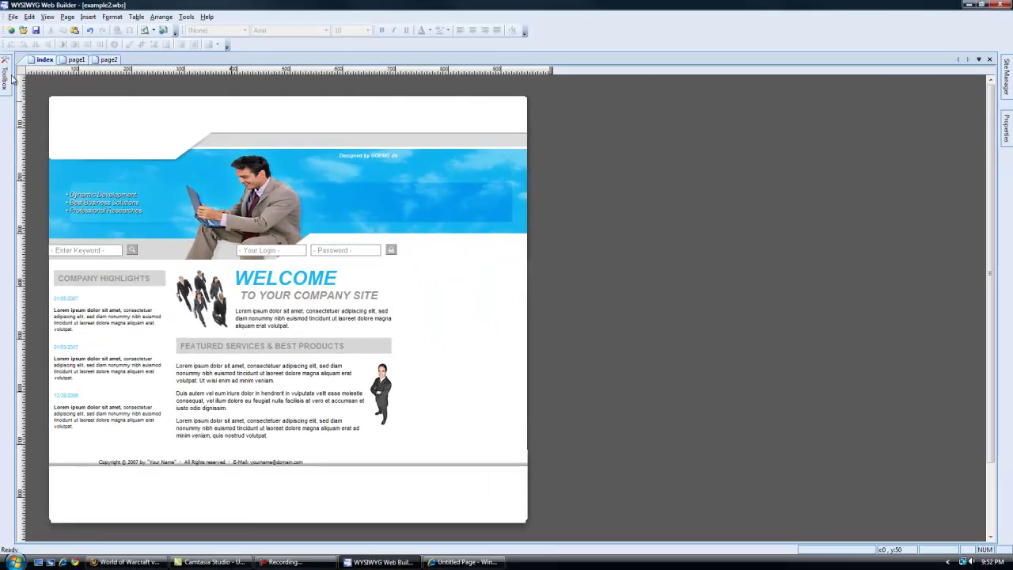
Step: Add a text object reading "Page 1" in the white area above the header banner of the index page
mouse_move(0, 126)
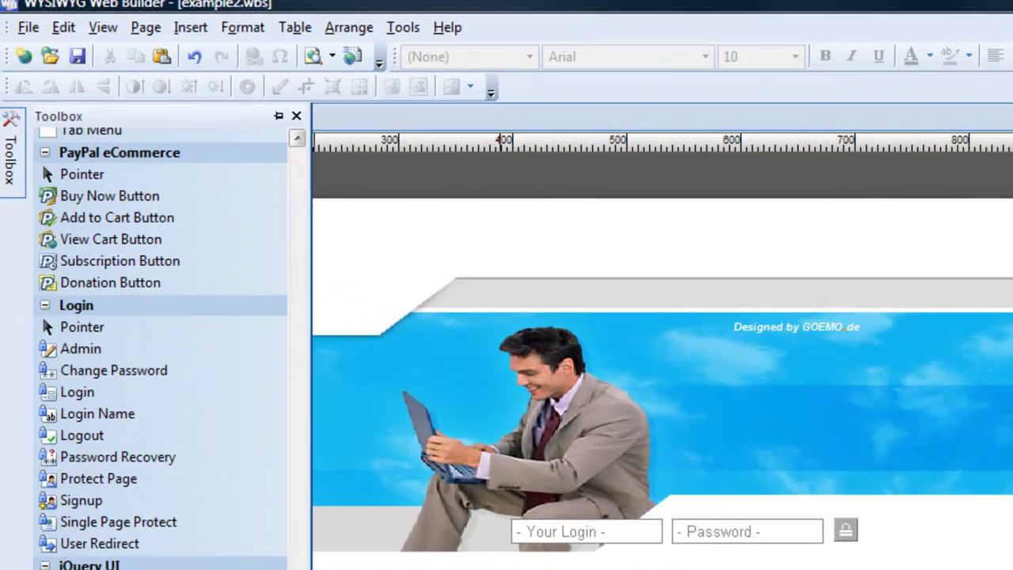
scroll(301, 336, "up", 15)
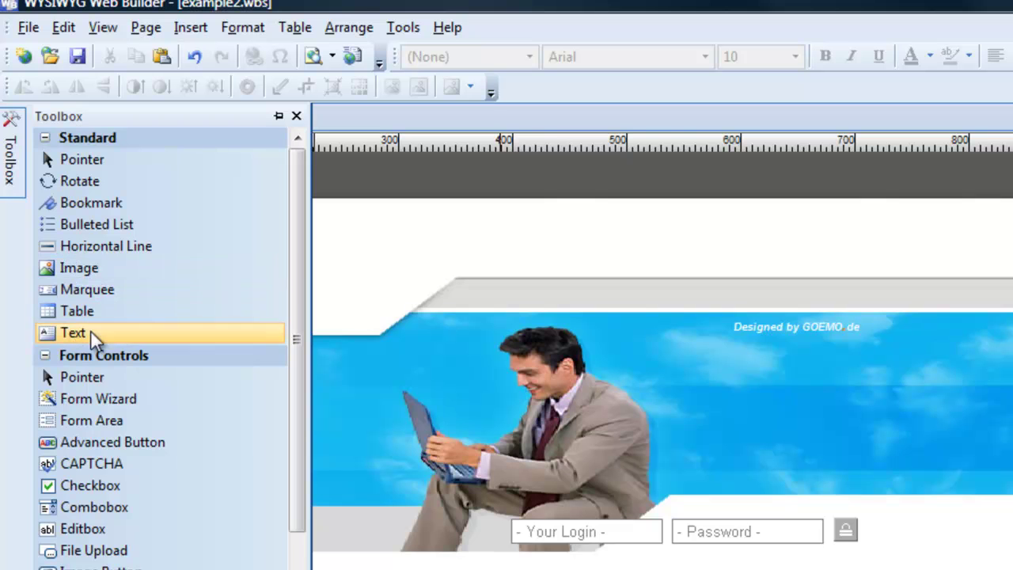
left_click_drag(555, 215, 771, 231)
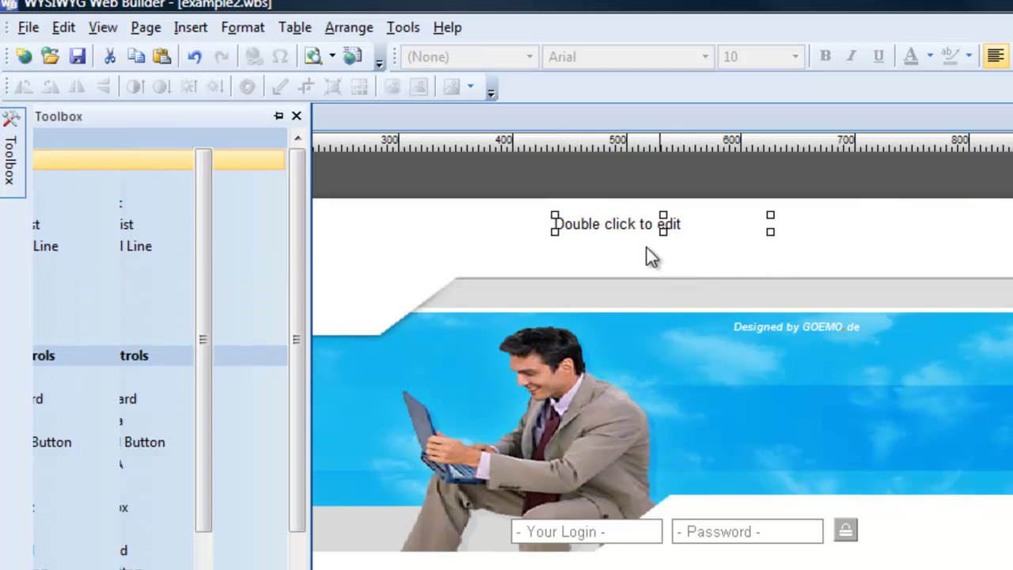
double_click(616, 226)
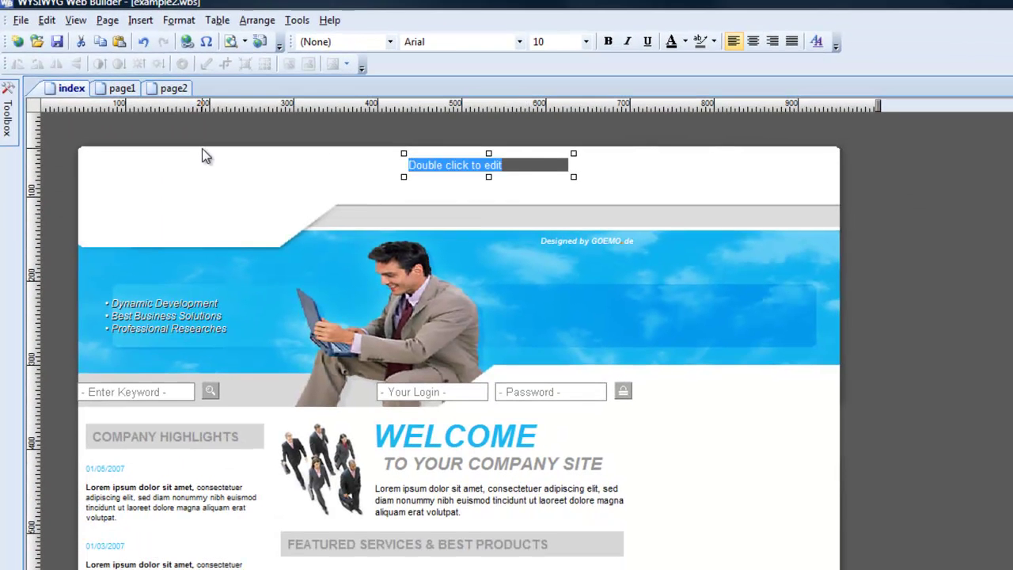
type("pa")
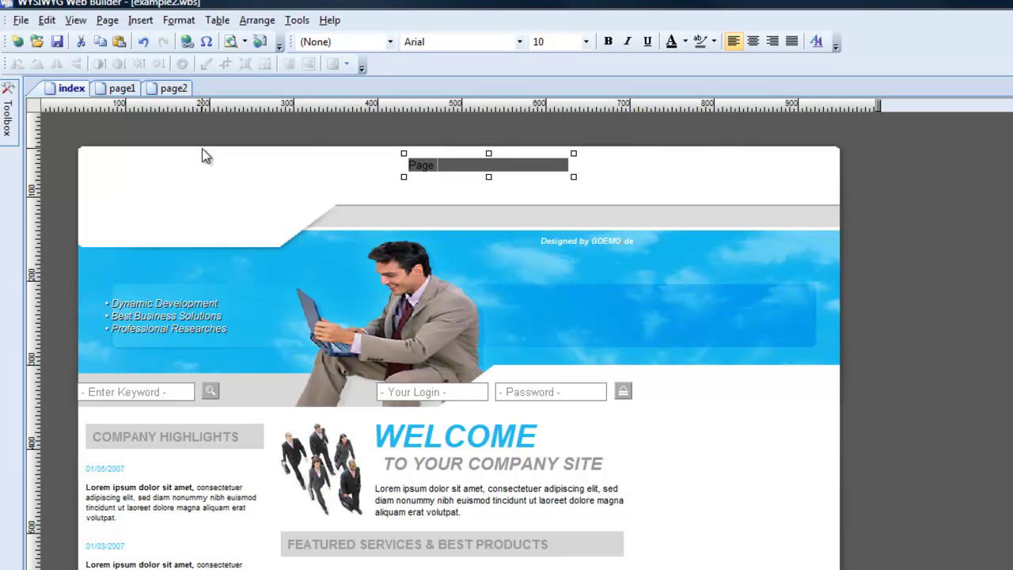
left_click(295, 177)
Step: Duplicate the Page 1 text object and place the copy beside the original on the same line
left_click(426, 166)
right_click(426, 166)
left_click(449, 193)
right_click(427, 168)
left_click(474, 214)
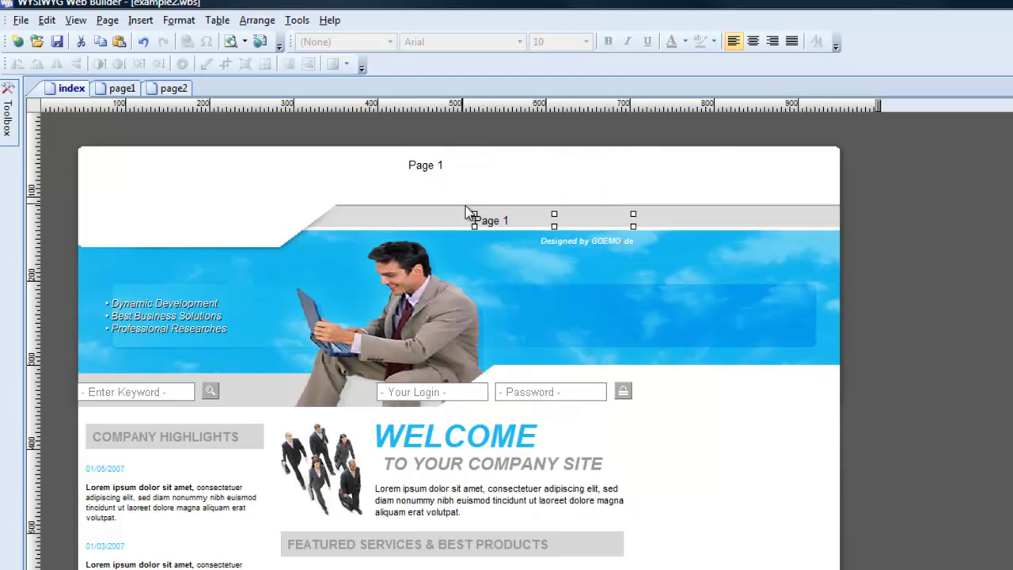
left_click_drag(468, 212, 519, 168)
Step: Change the duplicated text object's wording to "Page 2"
double_click(523, 170)
left_click(510, 162)
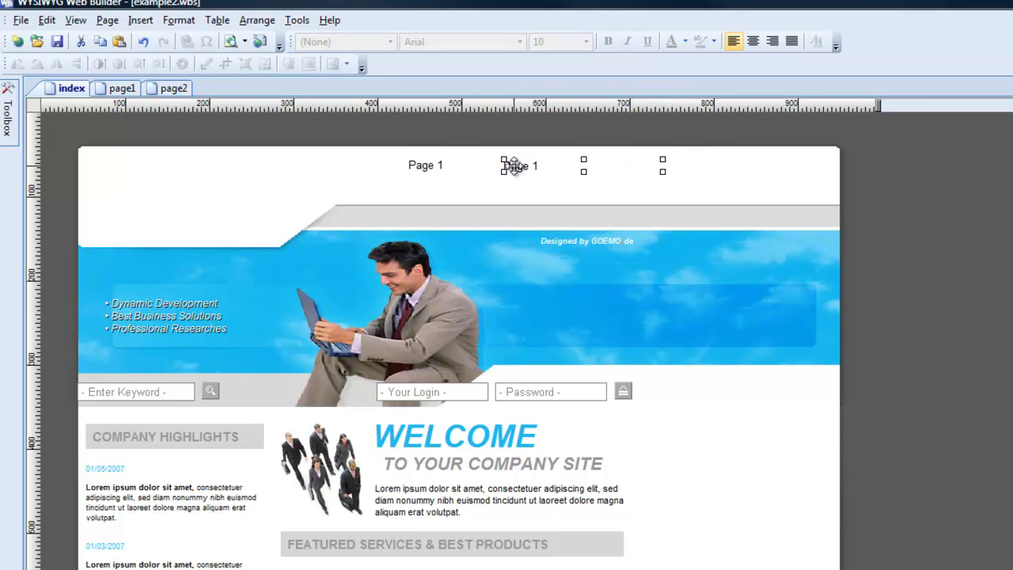
double_click(537, 168)
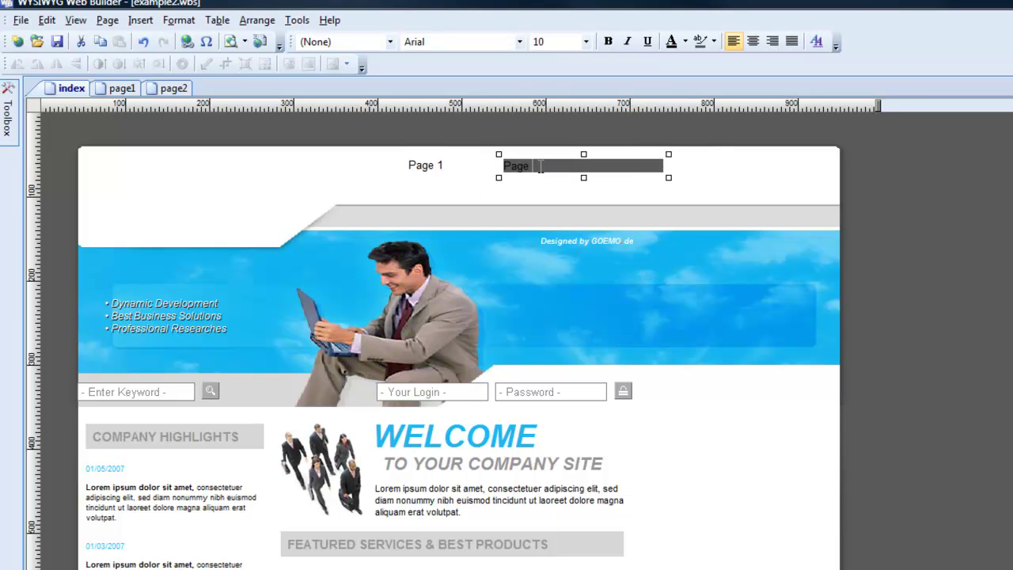
left_click(445, 182)
Step: Format the Page 1 text as size 26 in dark red and move it to the upper-left corner of the page header
left_click(418, 165)
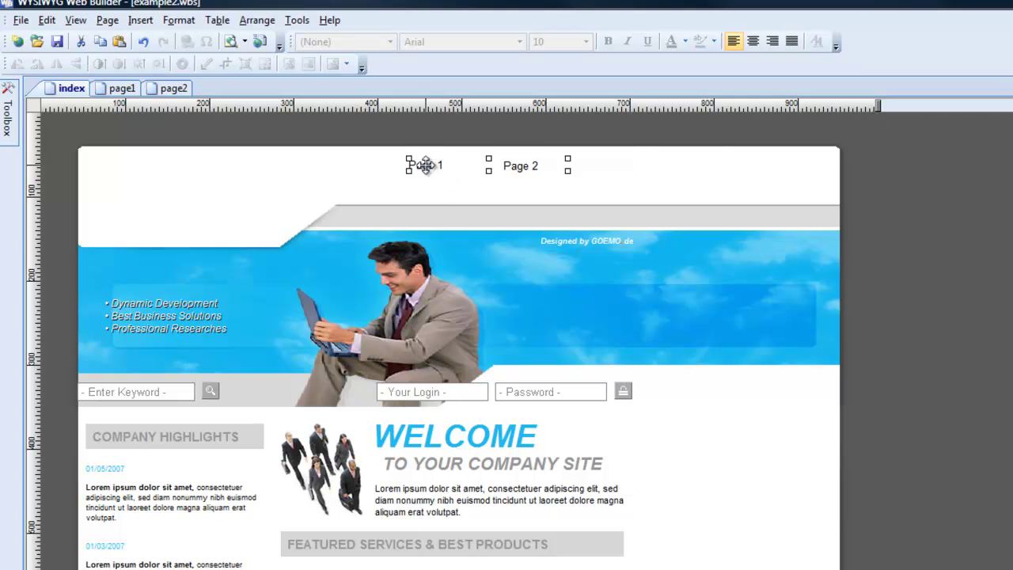
double_click(435, 169)
left_click_drag(461, 164, 399, 159)
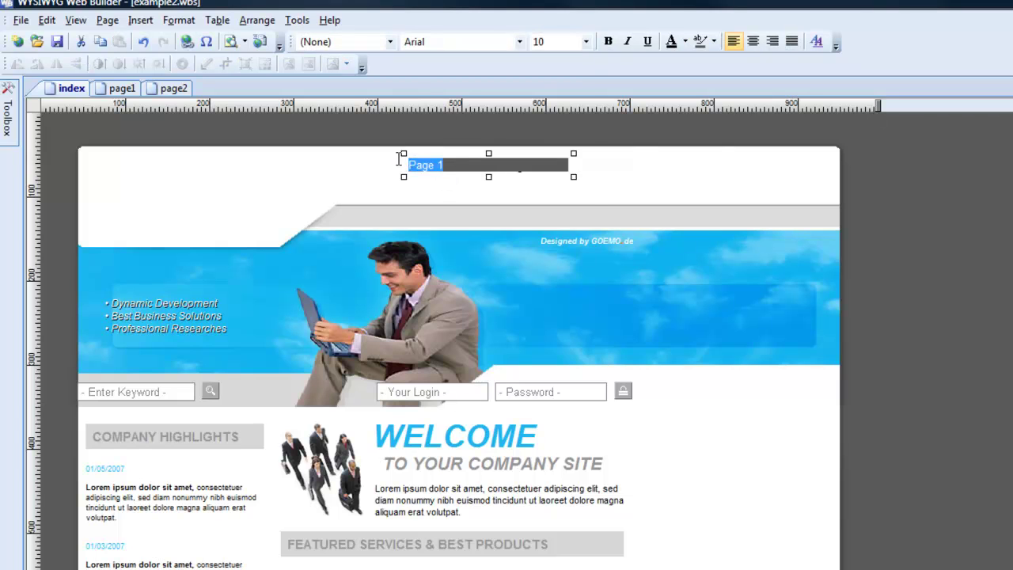
left_click(586, 44)
scroll(590, 156, "down", 2)
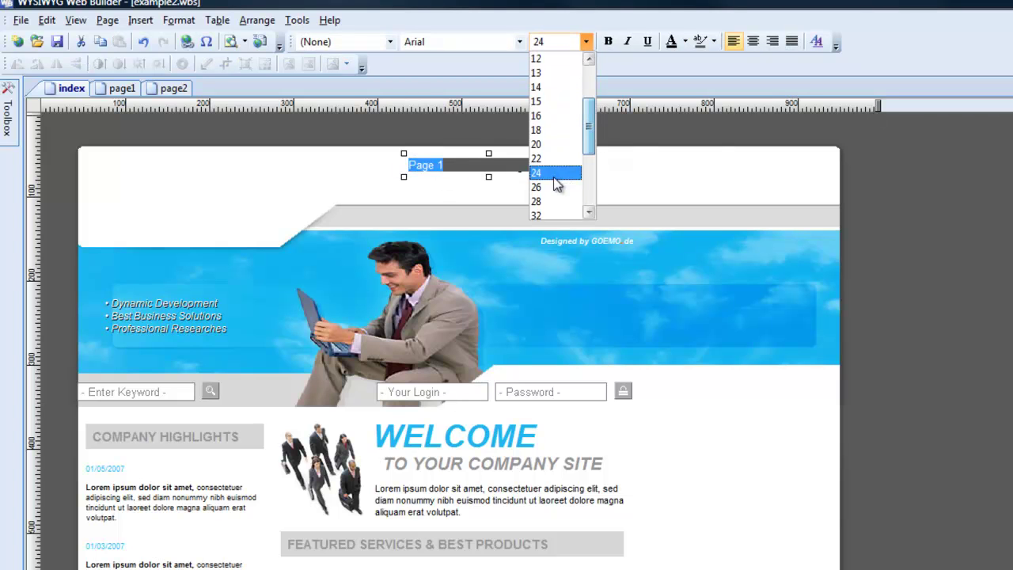
left_click(557, 187)
left_click(685, 41)
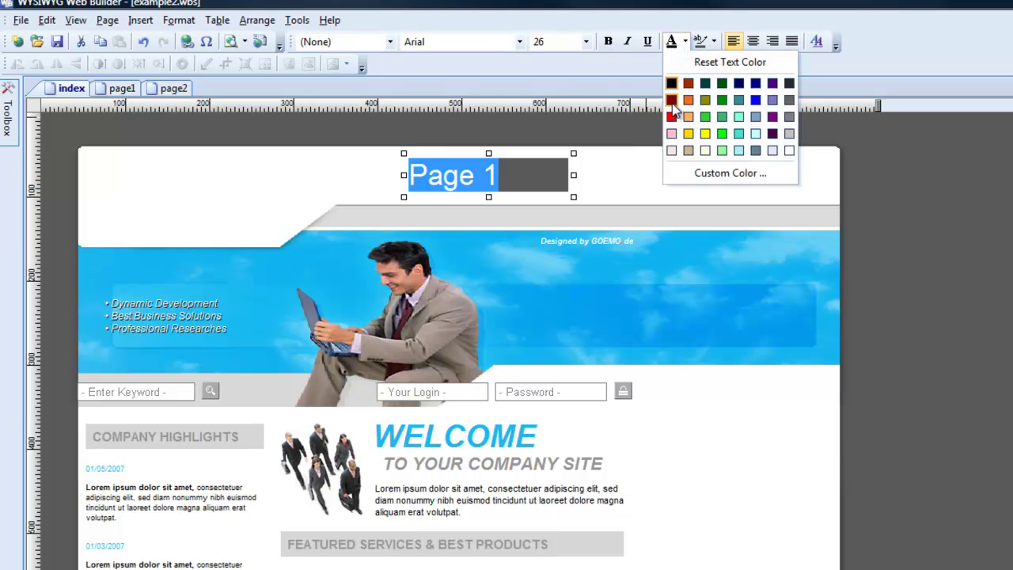
left_click(671, 100)
left_click(601, 198)
left_click_drag(463, 177, 155, 182)
Step: Format the Page 2 text as size 20 in light aqua green and move it directly beside the Page 1 text
left_click(518, 173)
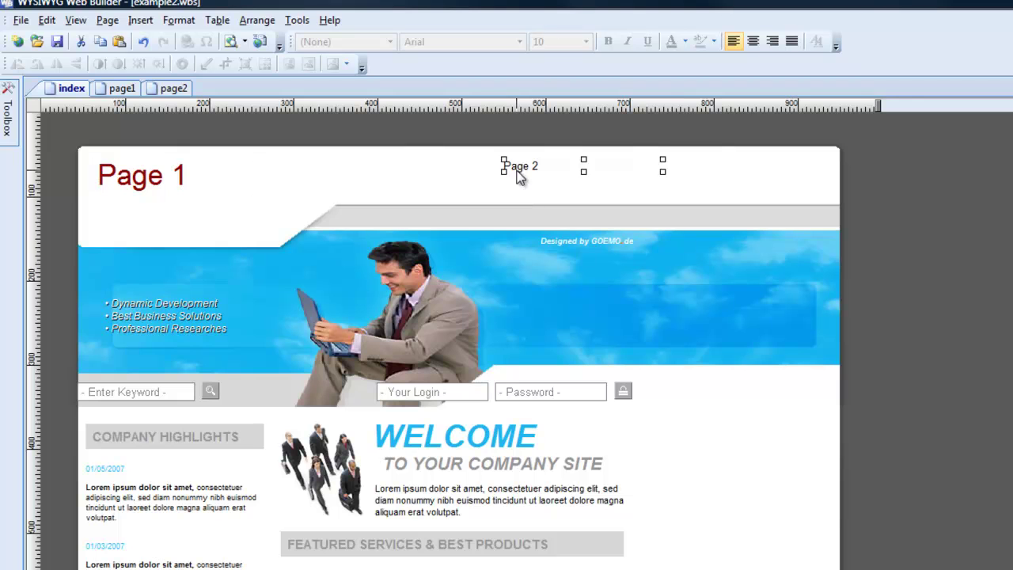
double_click(518, 172)
left_click_drag(544, 166, 464, 174)
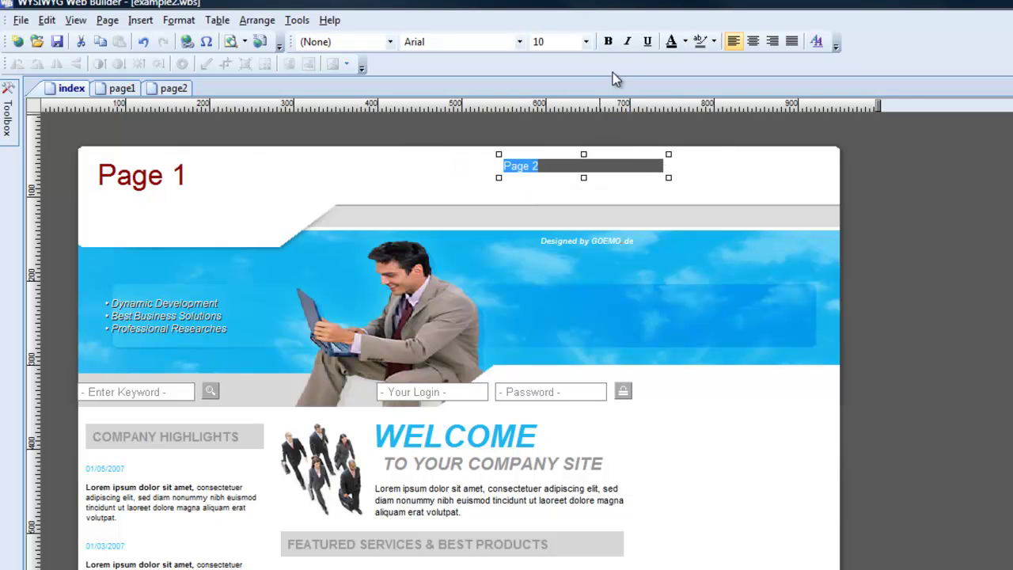
left_click(587, 42)
scroll(545, 190, "down", 1)
left_click(545, 190)
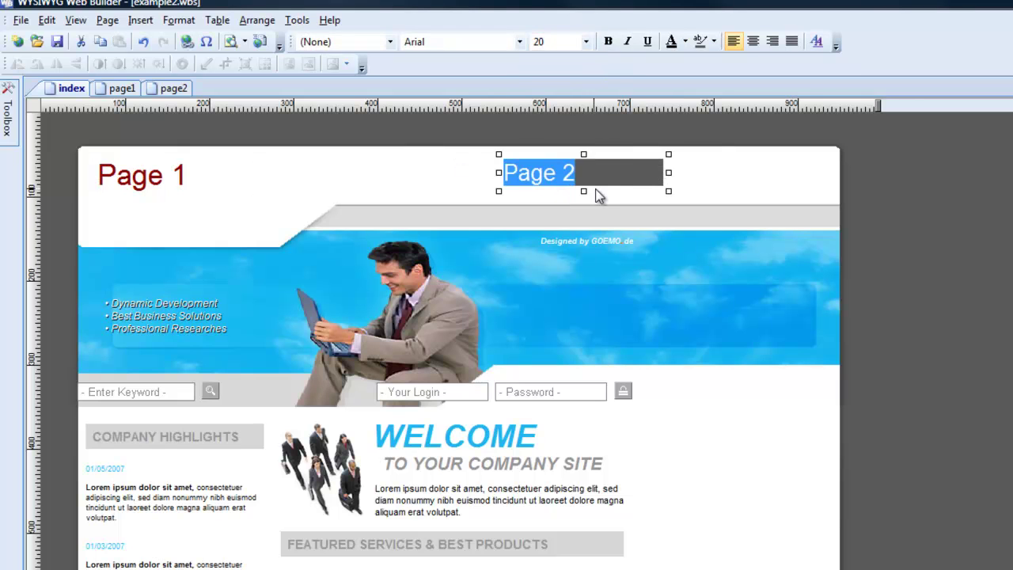
left_click(684, 41)
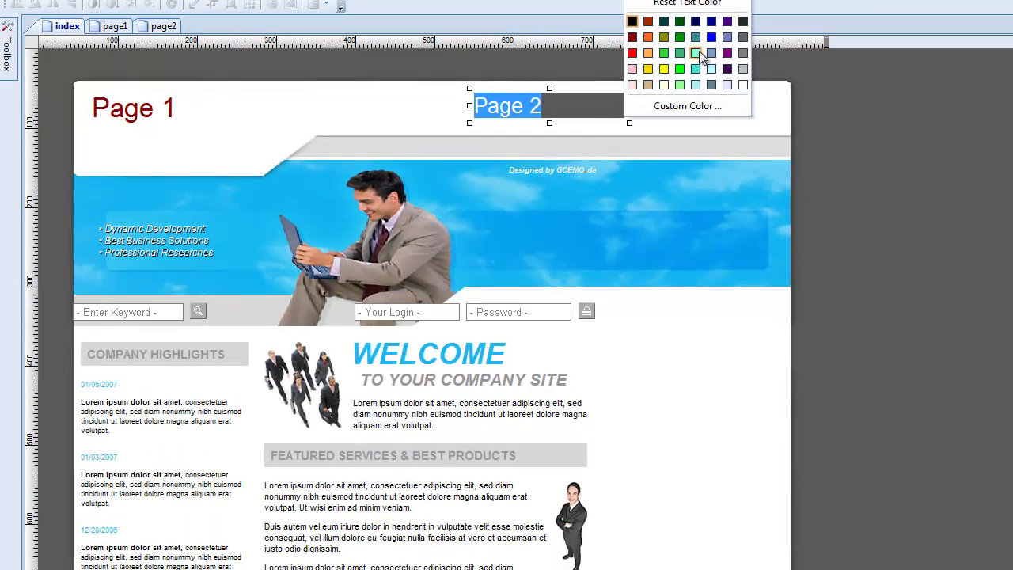
left_click(701, 62)
left_click(673, 128)
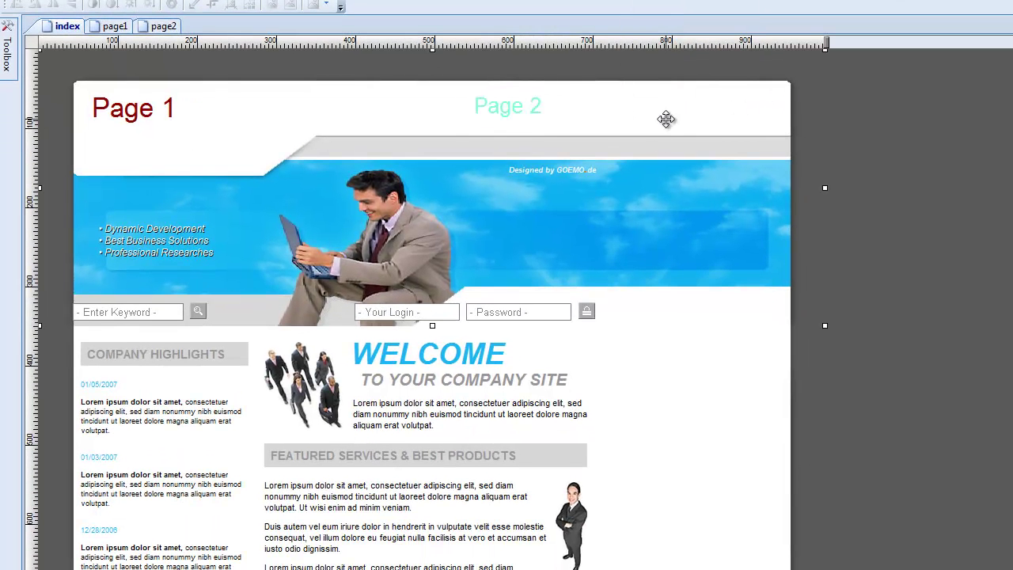
left_click_drag(515, 105, 241, 109)
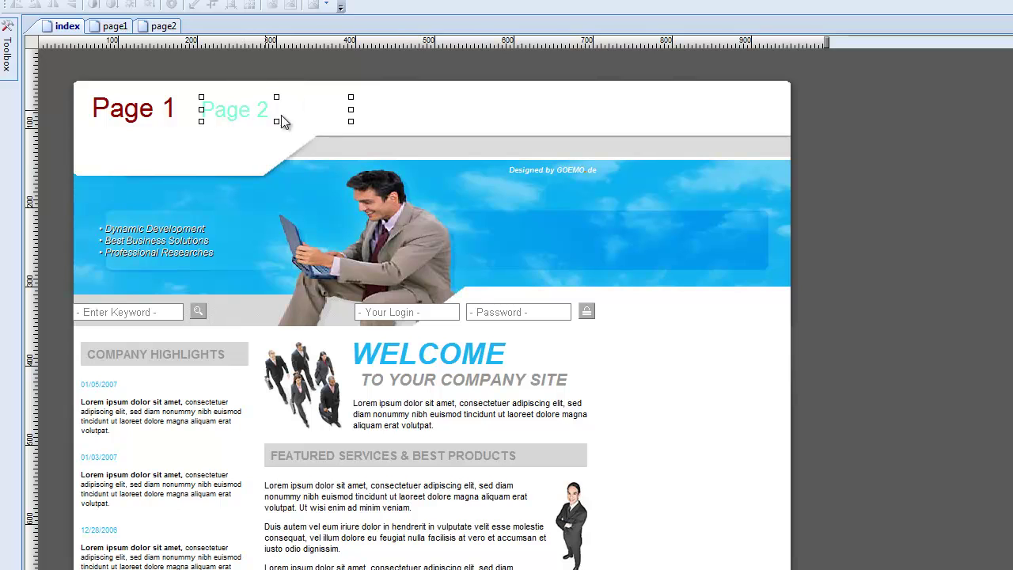
left_click(406, 96)
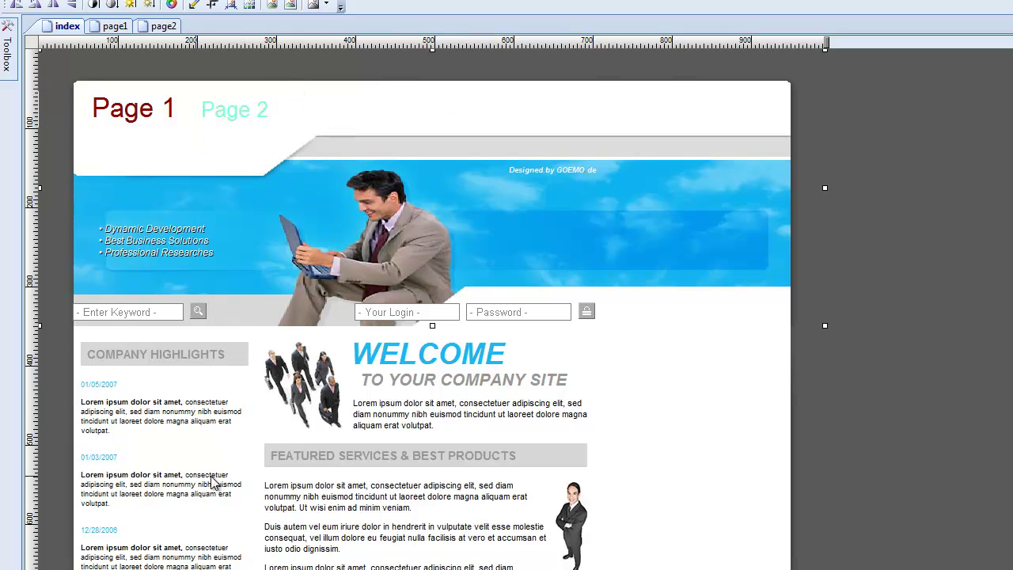
Step: Link the Page 1 header text to the internal web page page1, keeping it opening in the same browser window
left_click(155, 110)
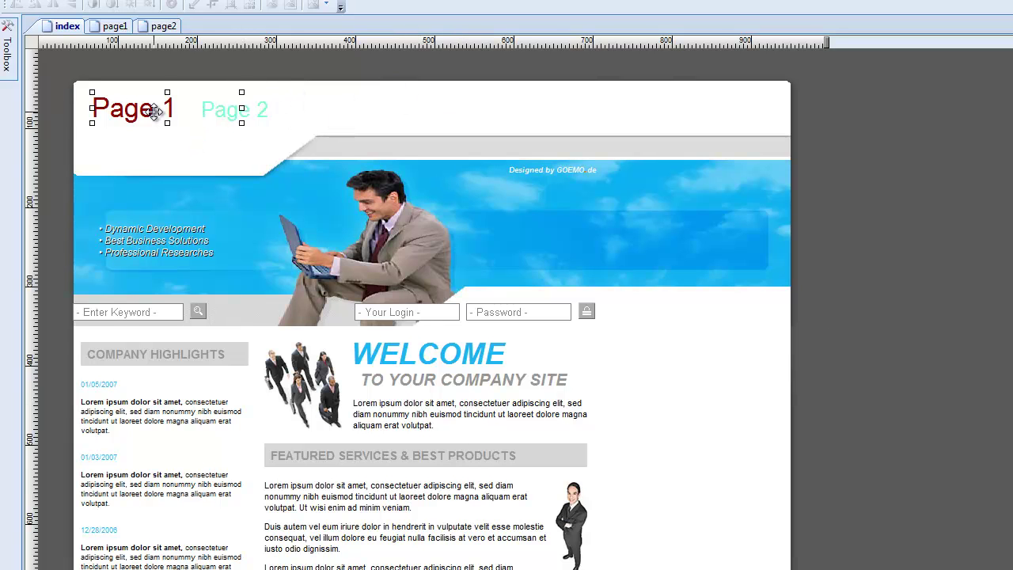
left_click(155, 109)
right_click(116, 111)
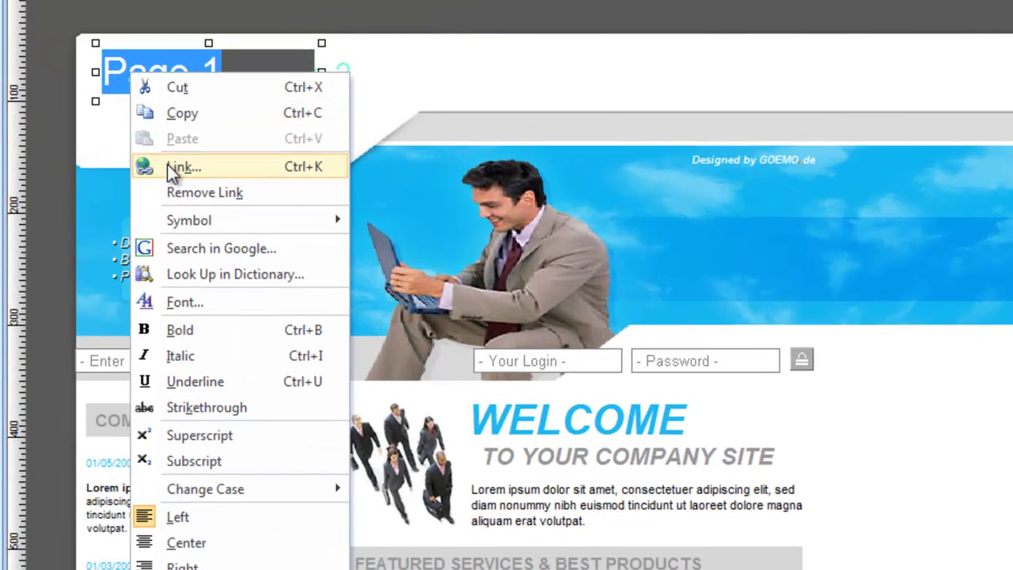
left_click(167, 164)
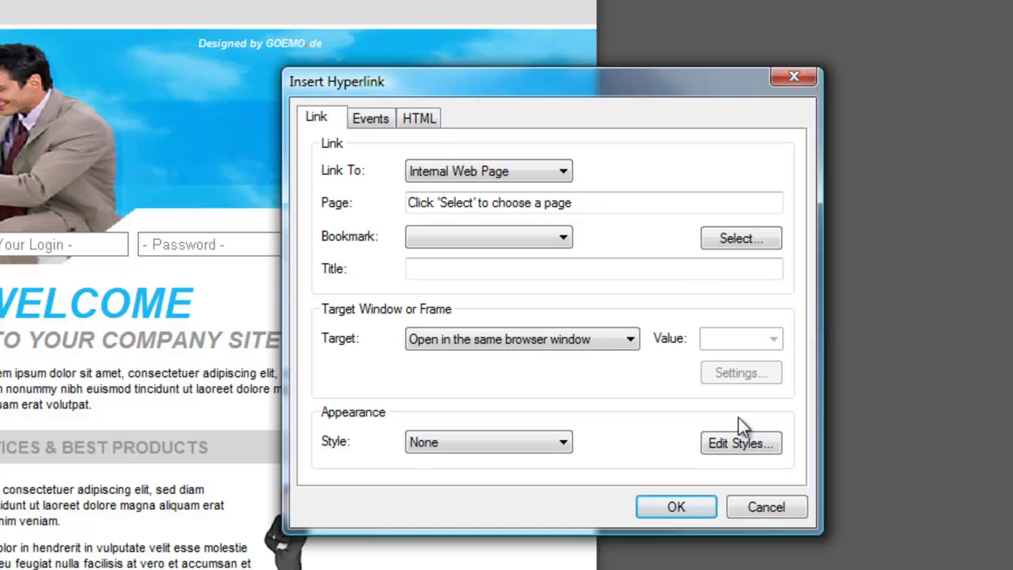
left_click(490, 173)
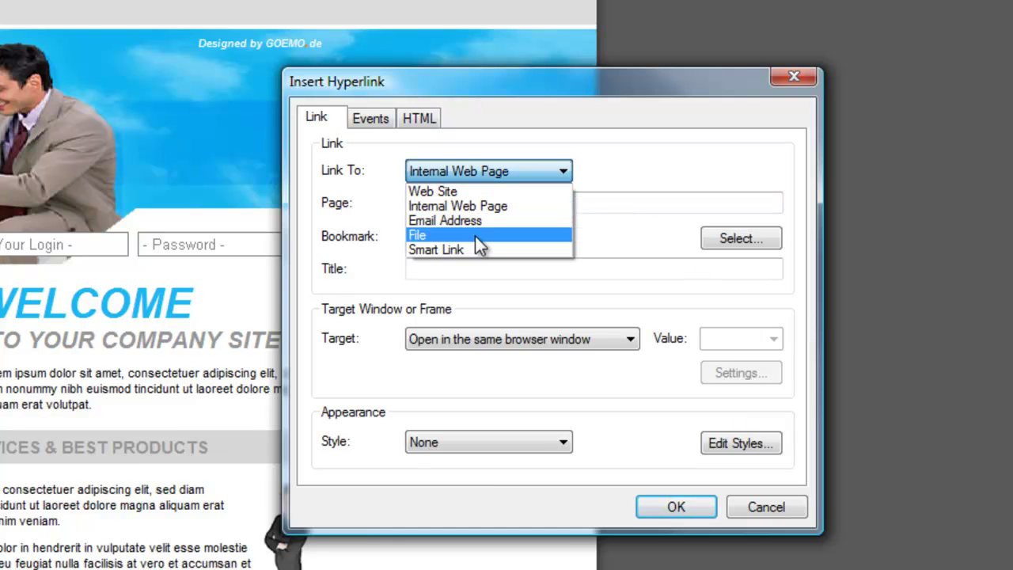
left_click(488, 205)
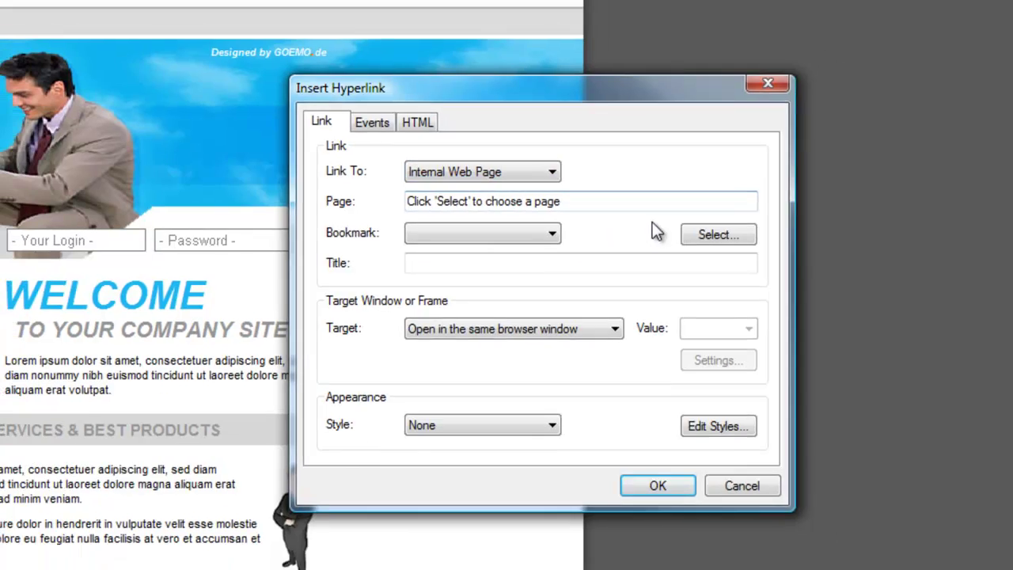
left_click(733, 239)
left_click(396, 154)
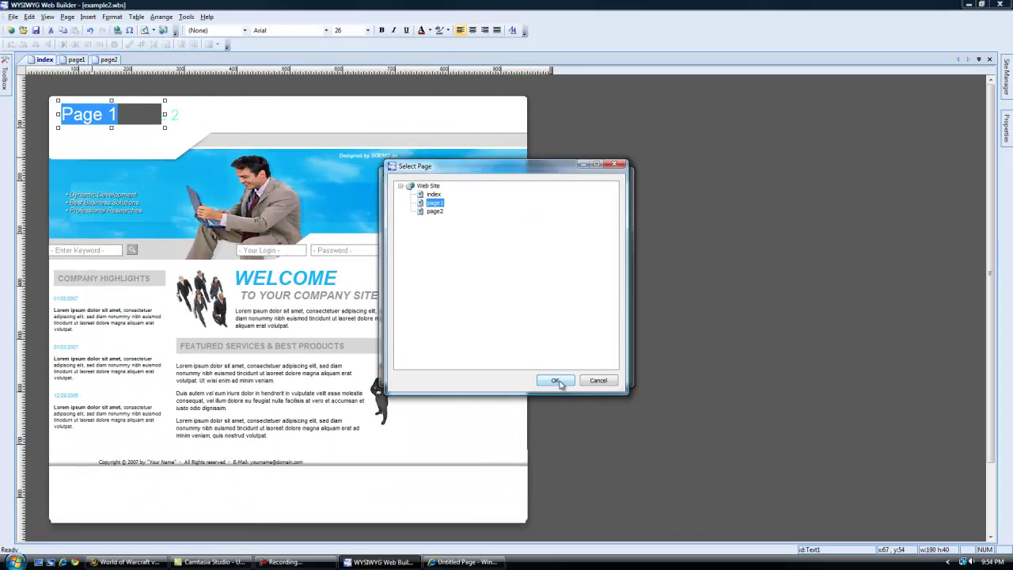
left_click(556, 381)
left_click(563, 377)
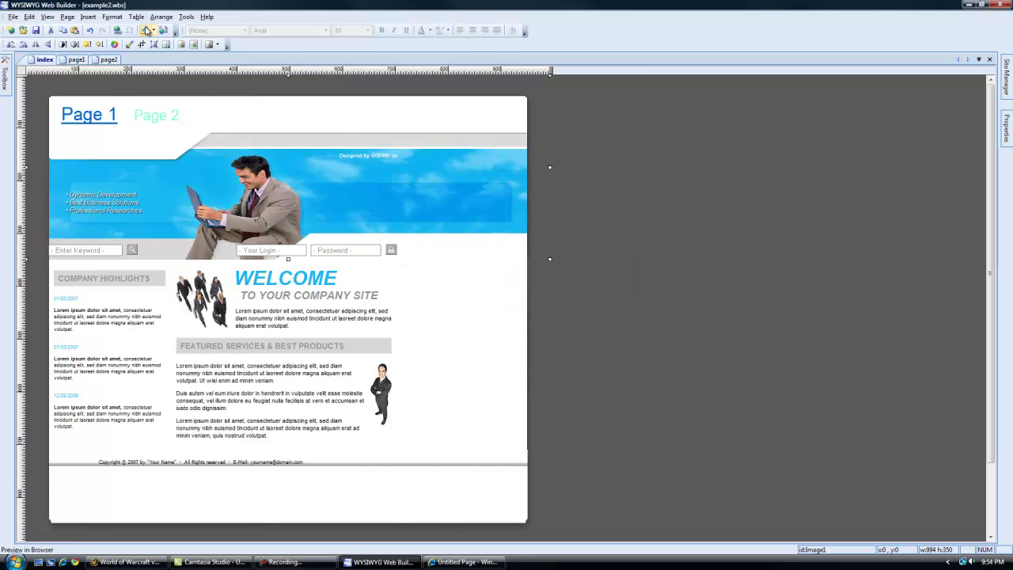
Step: Preview the index page in Internet Explorer, then return to WYSIWYG Web Builder and launch another browser preview of the site
left_click(145, 30)
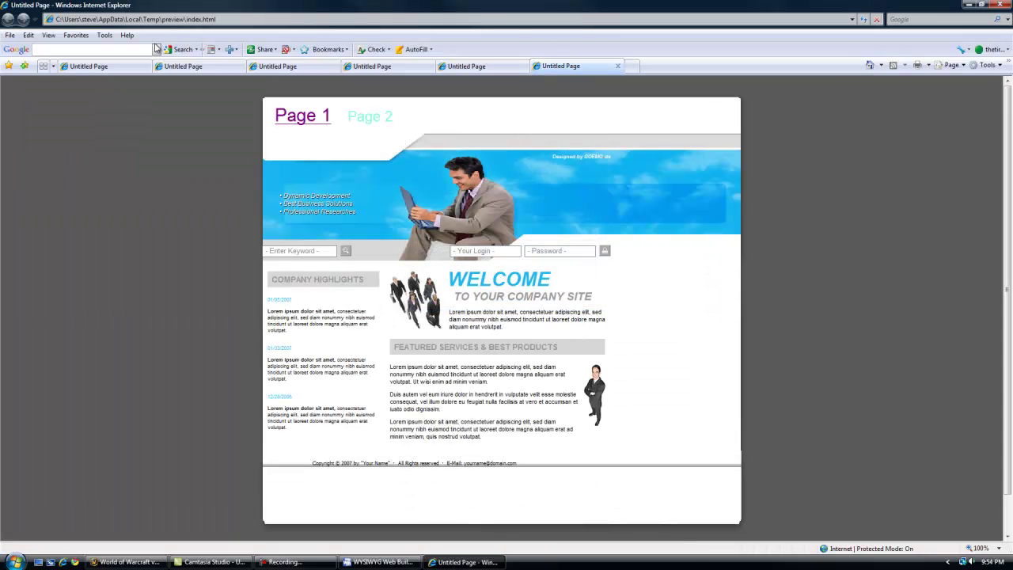
left_click(382, 562)
left_click(154, 31)
left_click(182, 56)
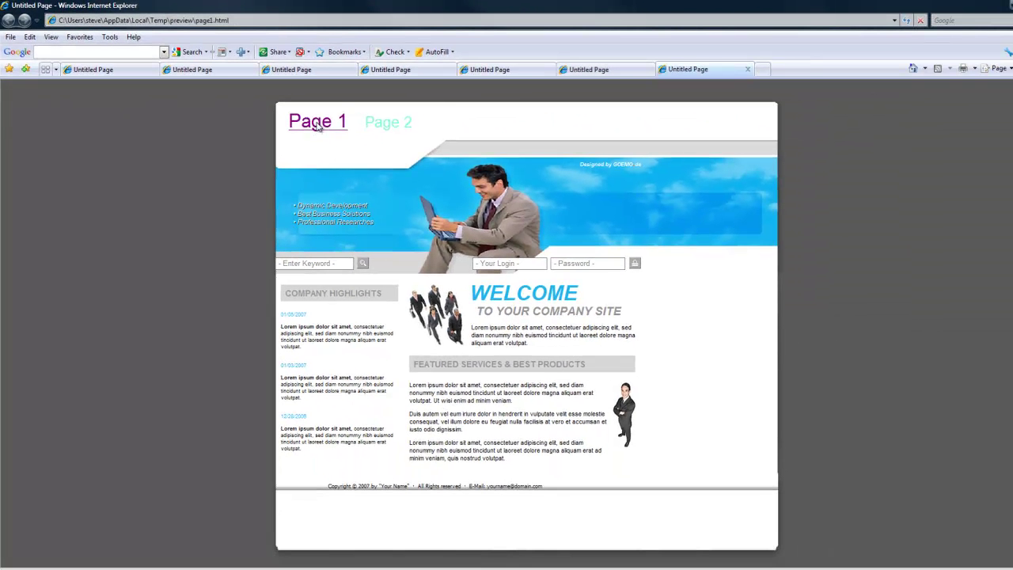
Step: Test the Page 1 link in the browser preview, go back to the index page and switch to WYSIWYG Web Builder
left_click(455, 179)
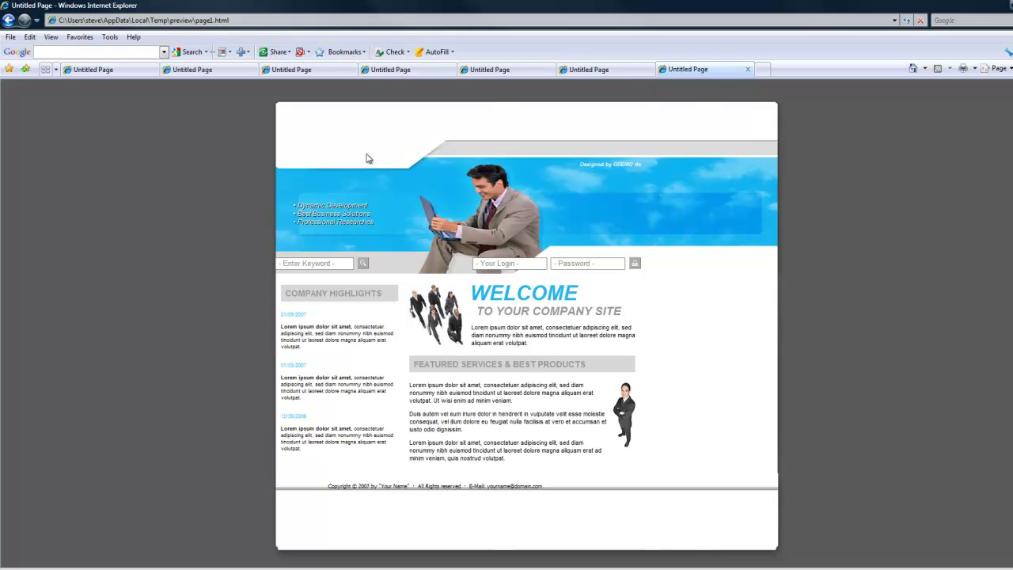
left_click(15, 20)
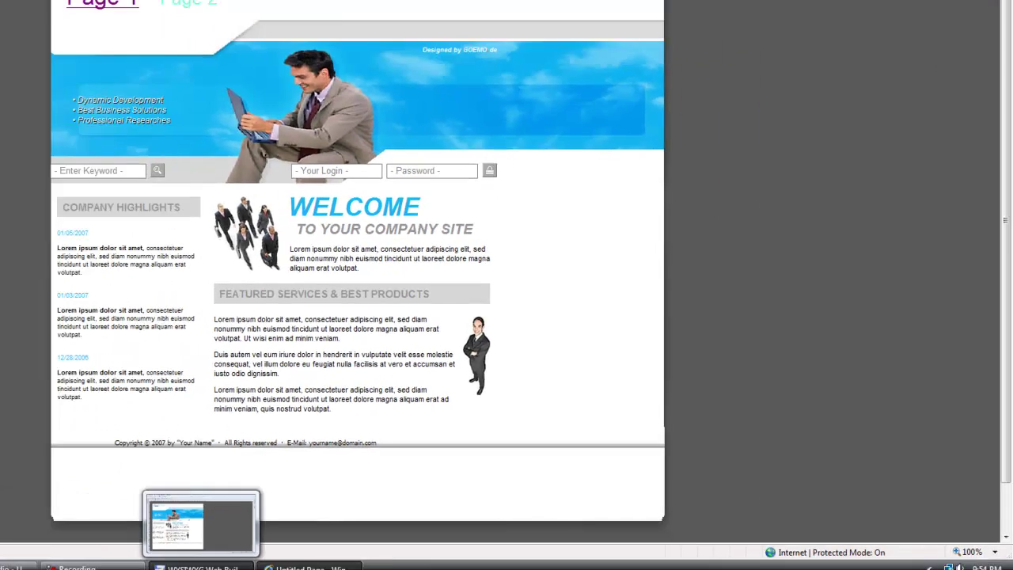
left_click(380, 561)
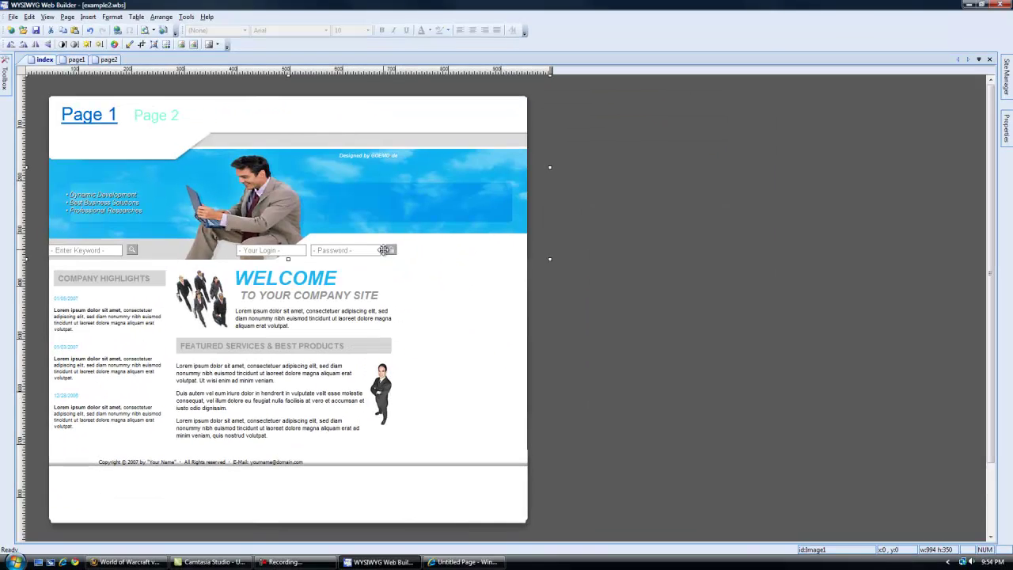